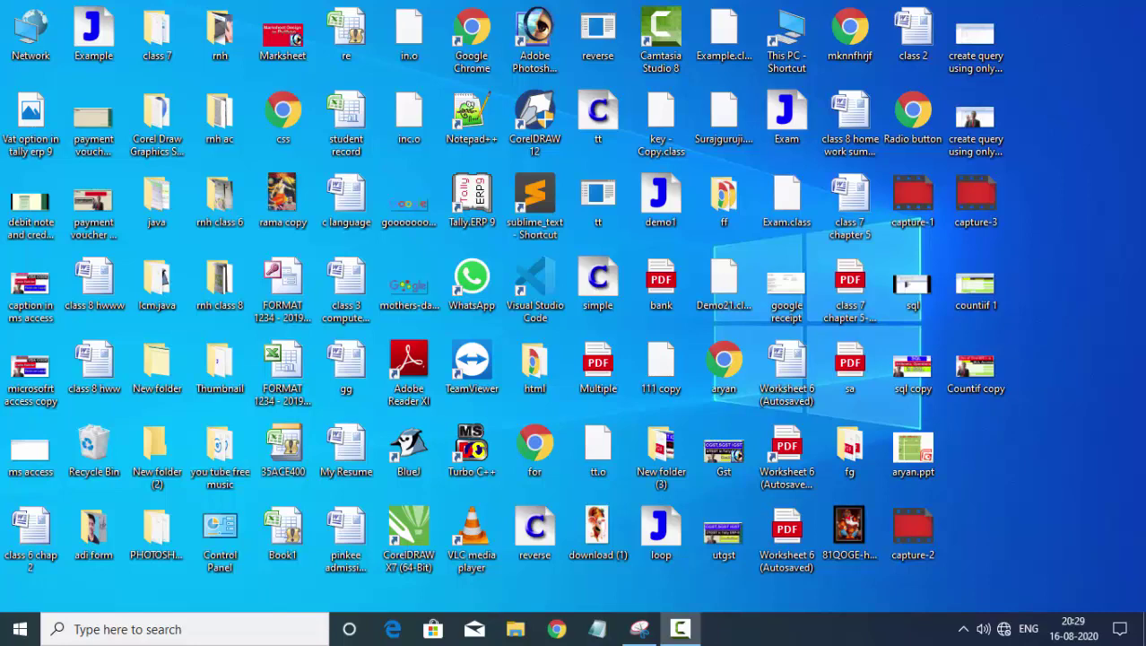
# - Launch Microsoft Office Access 2007 from the Start menu's Most used list
pyautogui.moveTo(680, 628)
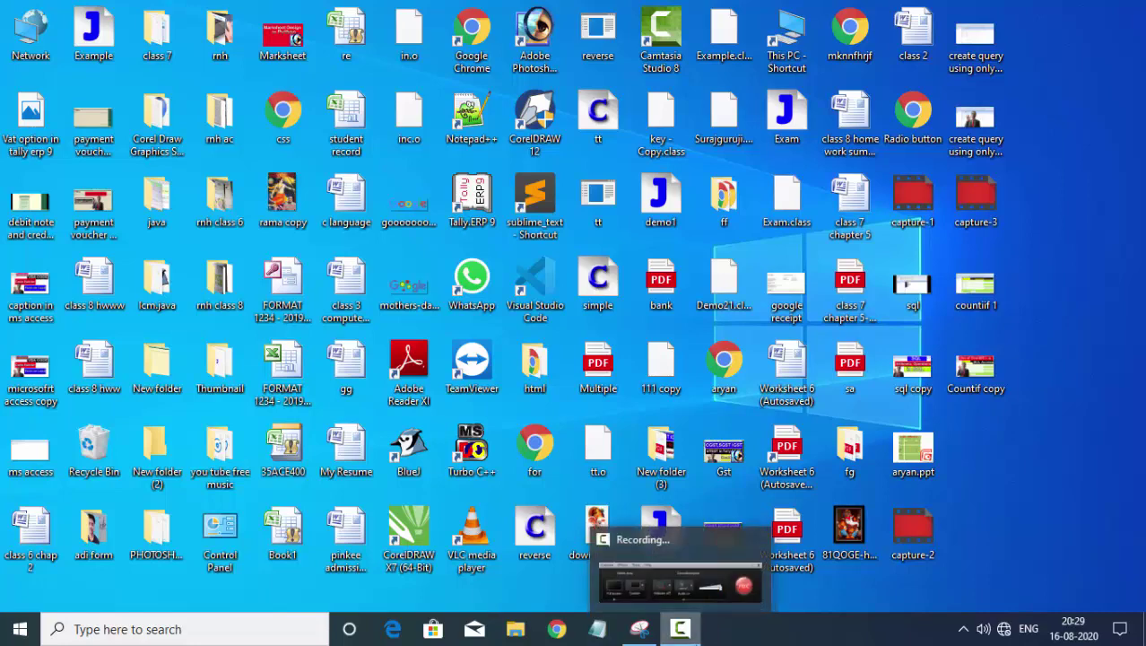
pyautogui.click(20, 629)
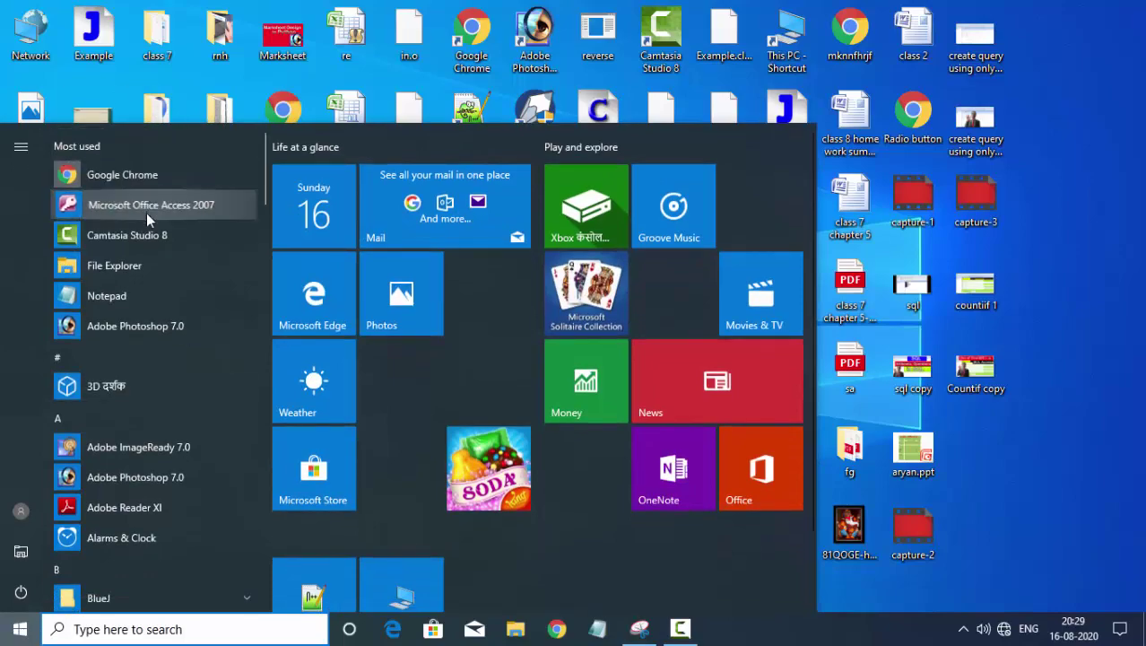
pyautogui.click(146, 212)
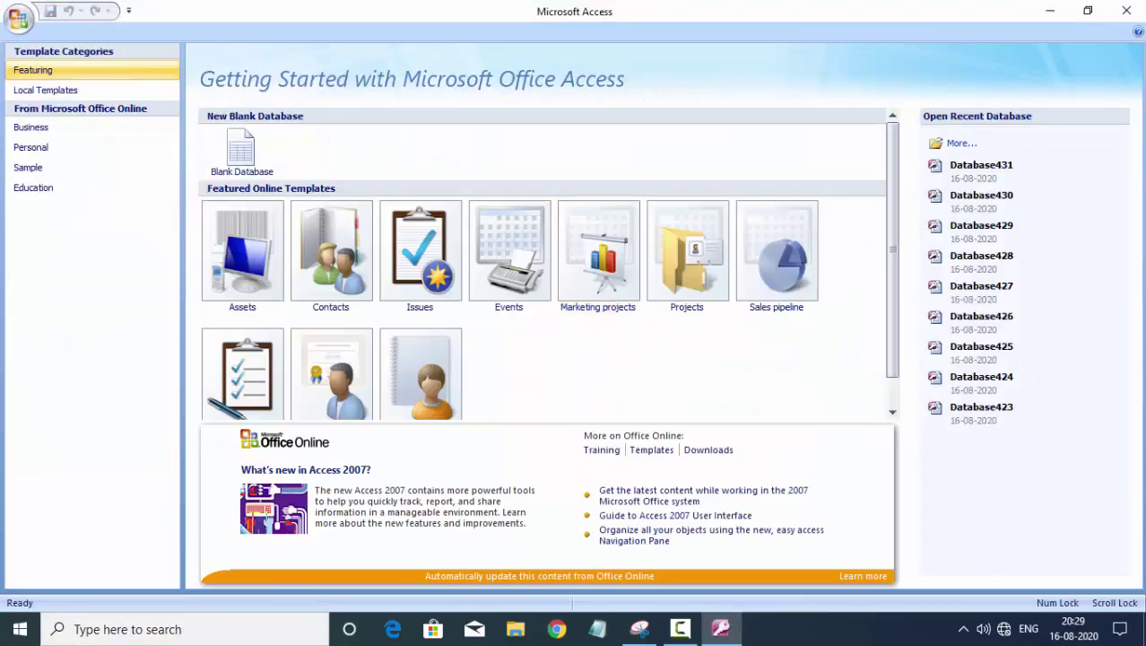
# - Create blank database Database432 and save its first table as 'Report' in Design View
pyautogui.click(205, 155)
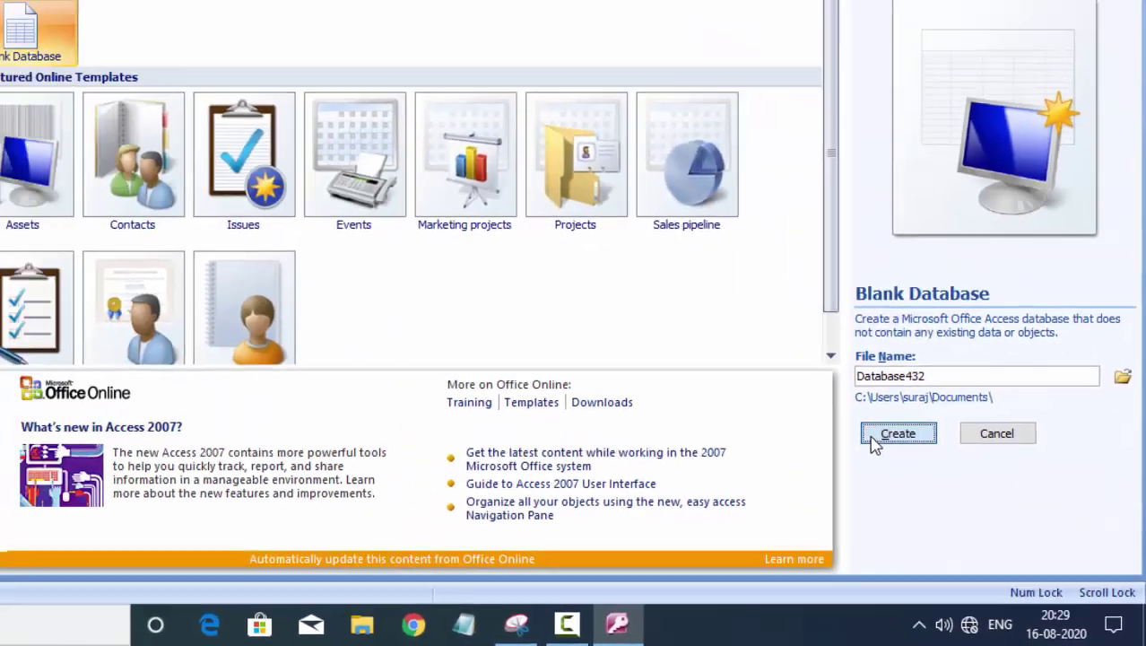
pyautogui.click(897, 434)
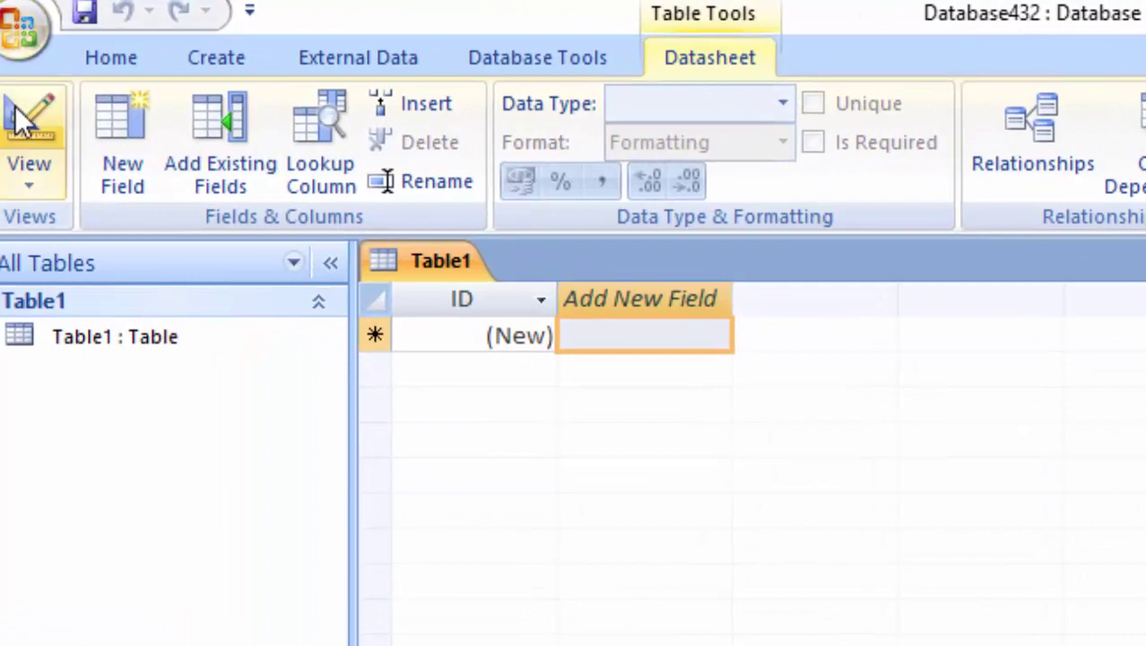
pyautogui.click(13, 79)
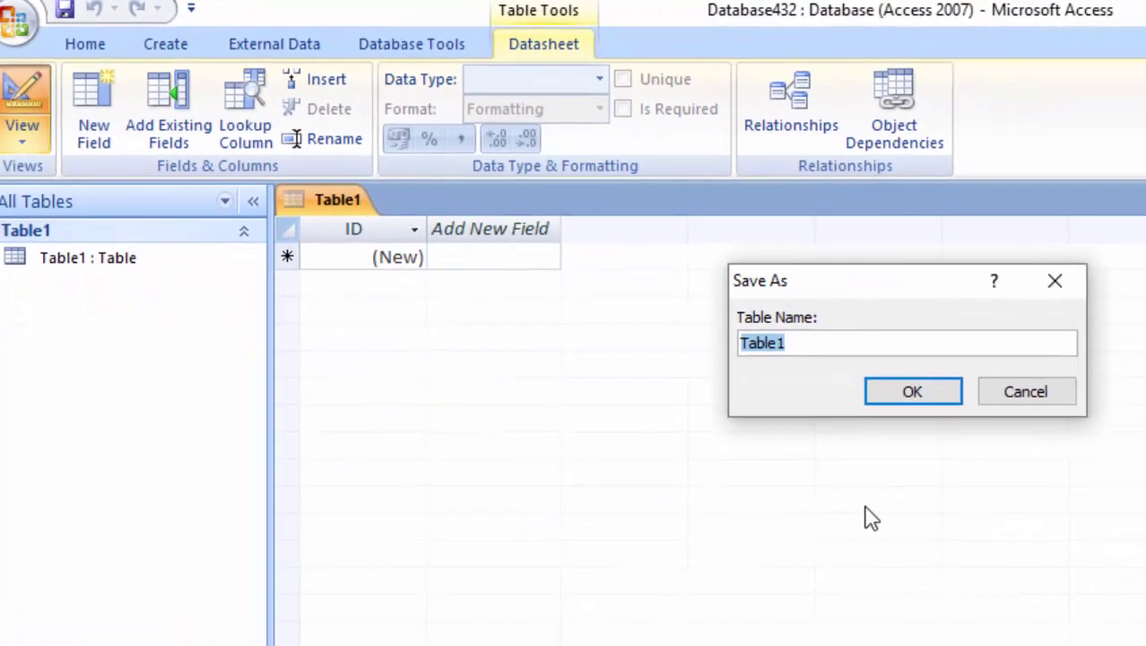
pyautogui.press('BackSpace')
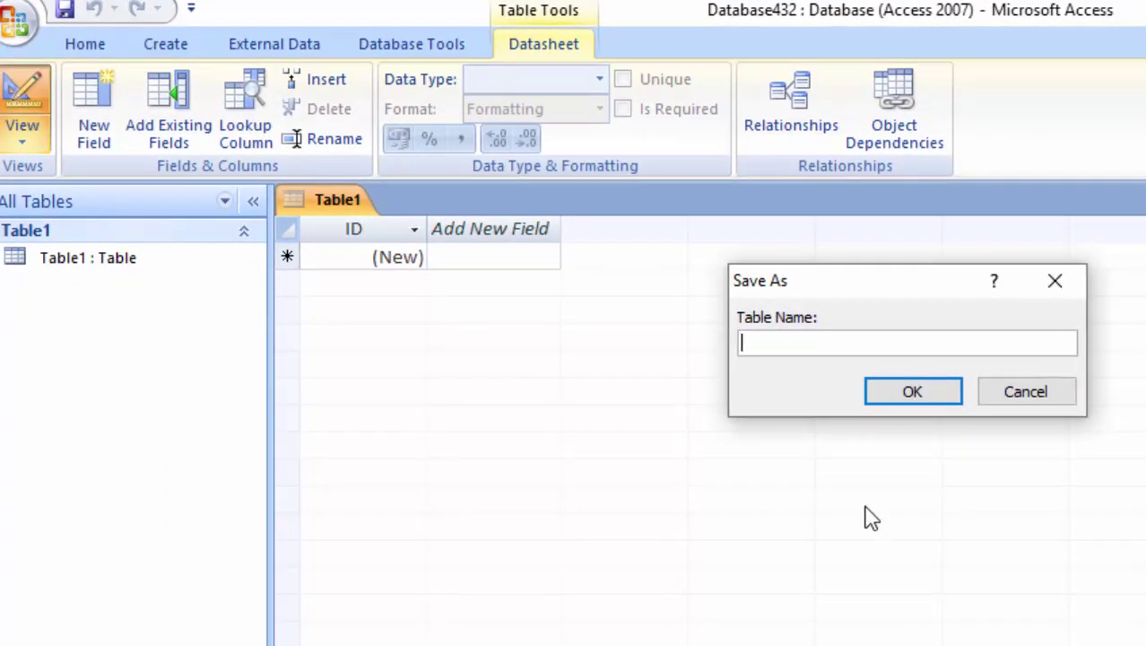
pyautogui.write('Report')
pyautogui.press('Return')
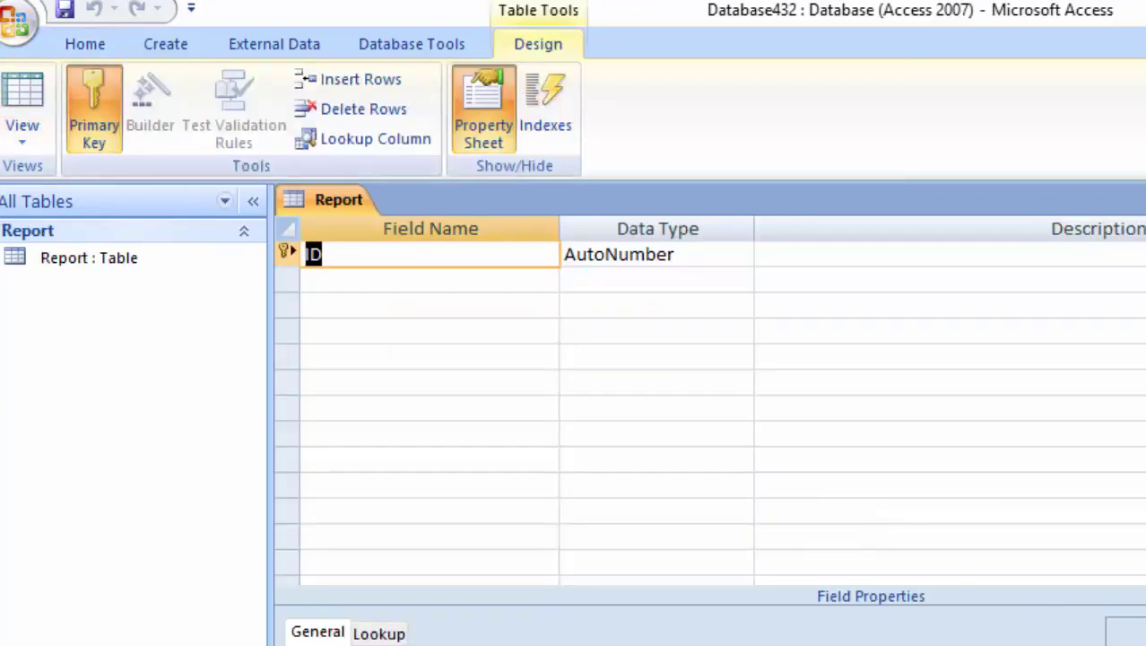
# - Rename the default ID field to 'Roll number', keeping AutoNumber
pyautogui.press('Delete')
pyautogui.write('St')
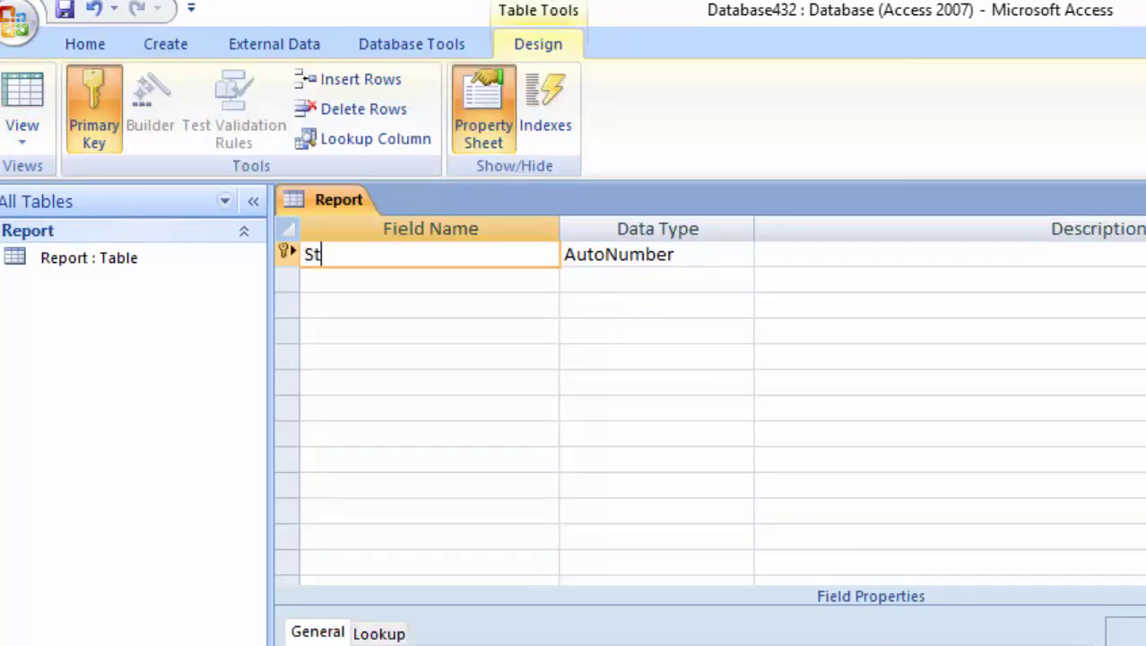
pyautogui.write('ude')
pyautogui.press('BackSpace')
pyautogui.press('BackSpace')
pyautogui.press('BackSpace')
pyautogui.press('BackSpace')
pyautogui.write('R')
pyautogui.write('oll n')
pyautogui.write('umber')
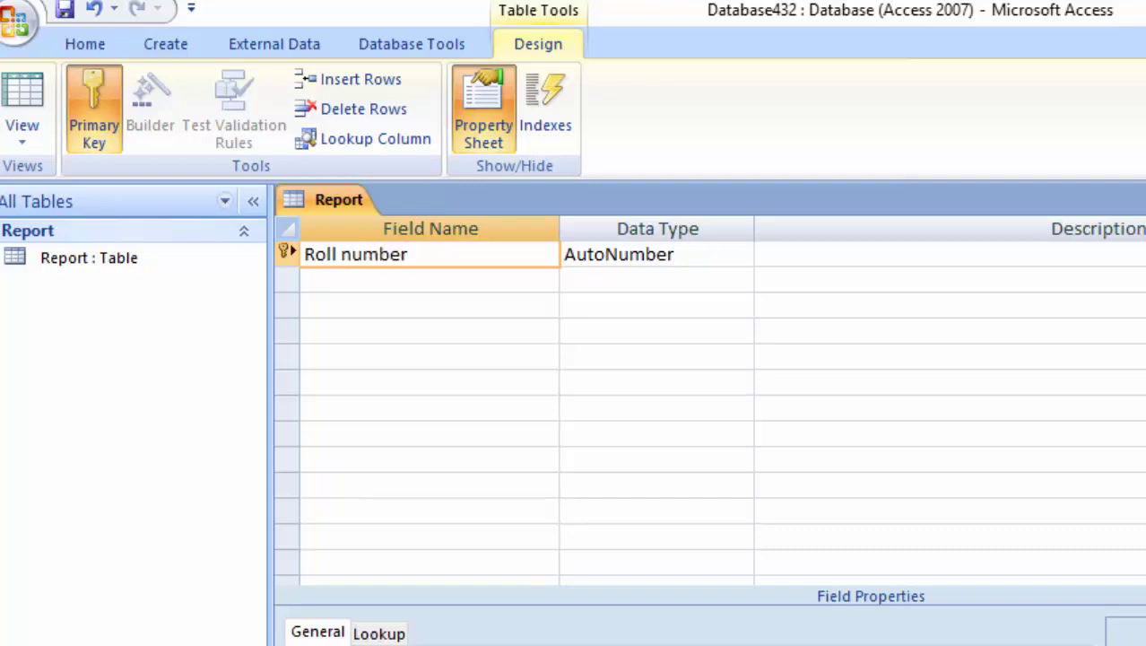
pyautogui.click(696, 259)
# - Add a 'Name of Student' field with the Text data type
pyautogui.click(425, 279)
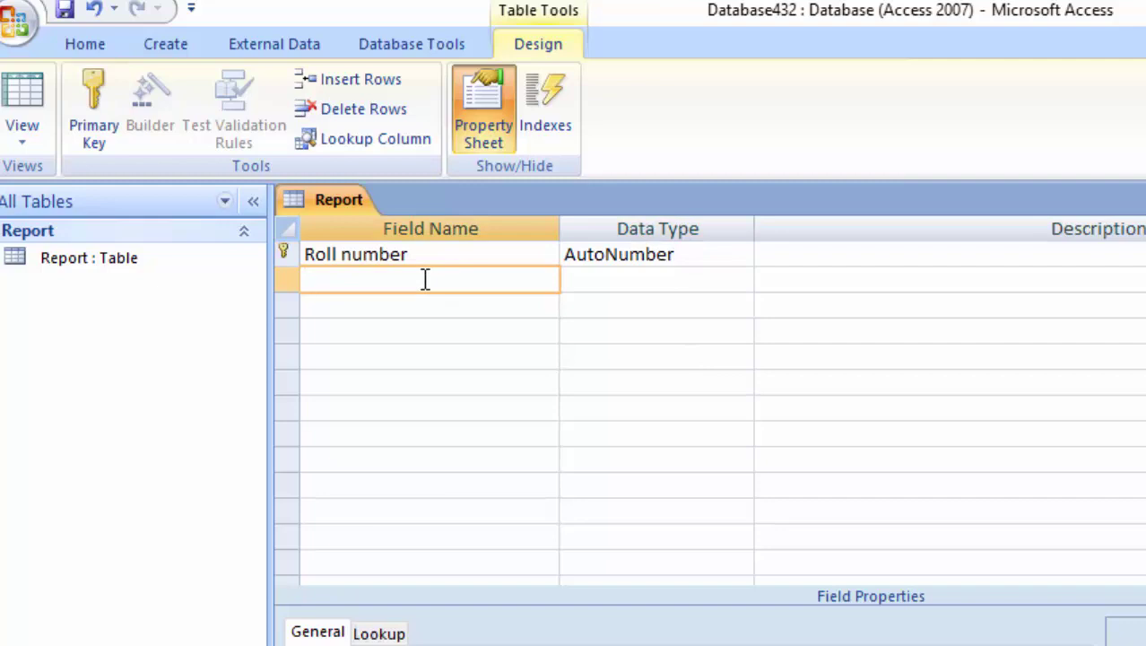
pyautogui.write('Na')
pyautogui.write('me')
pyautogui.write('of S')
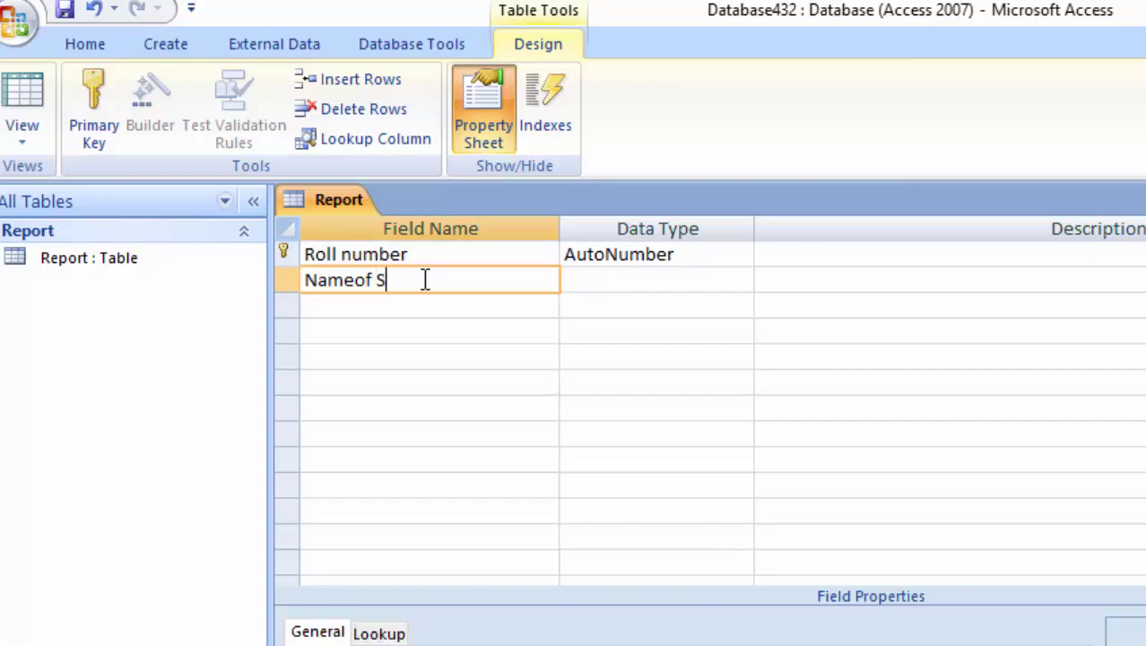
pyautogui.write('tude')
pyautogui.write('nt')
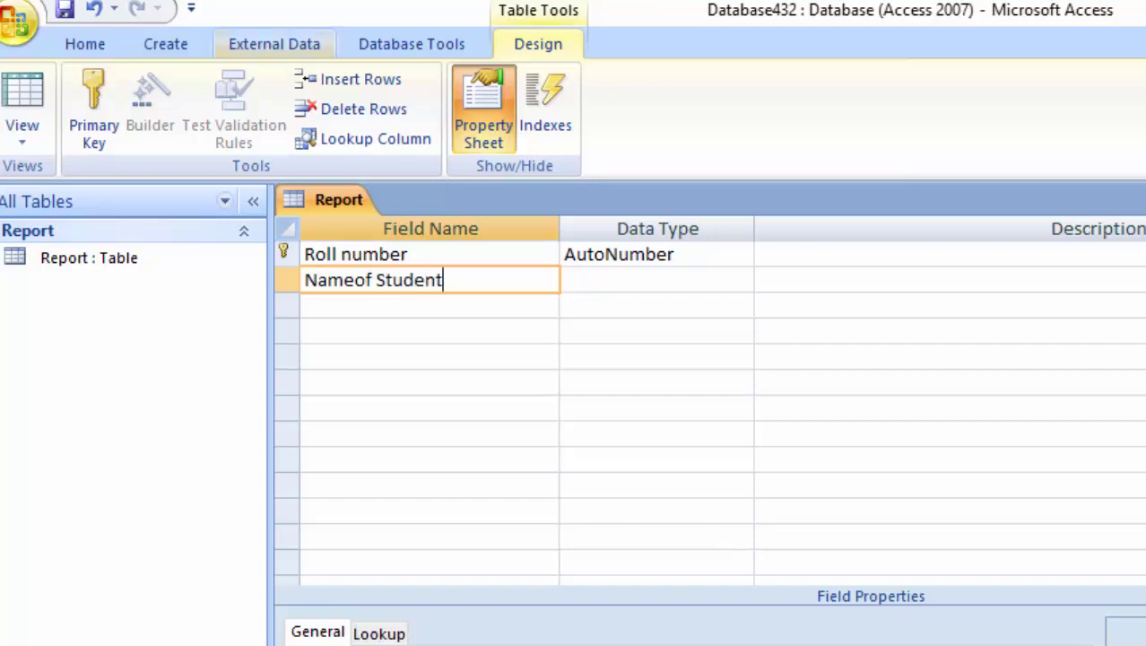
pyautogui.click(668, 273)
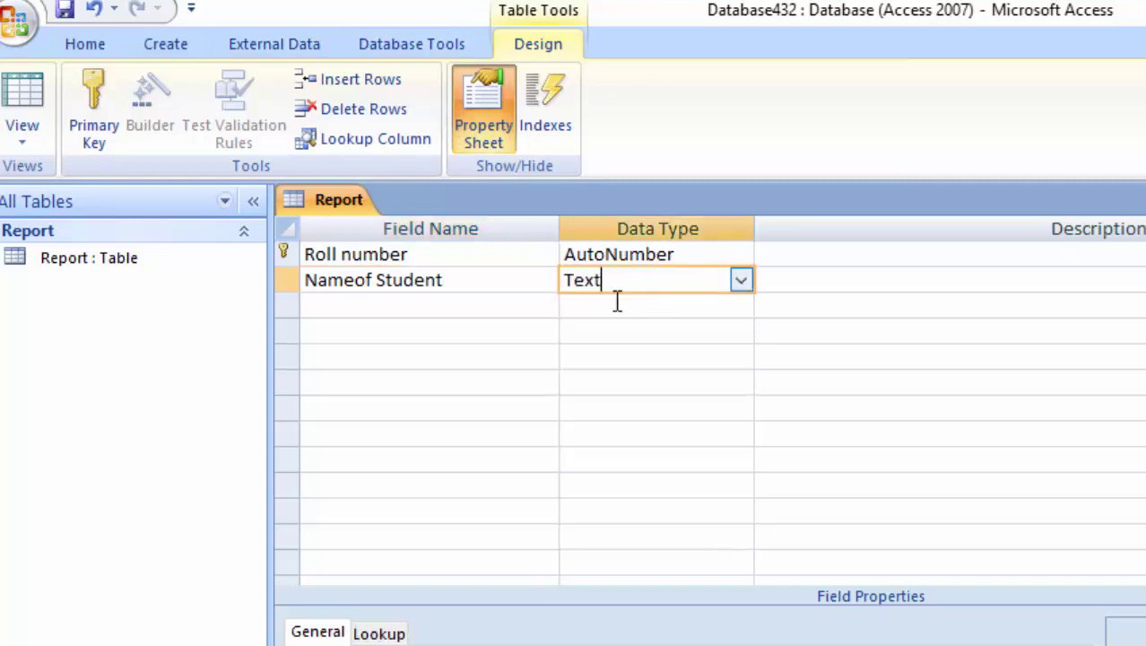
pyautogui.click(435, 287)
pyautogui.click(355, 280)
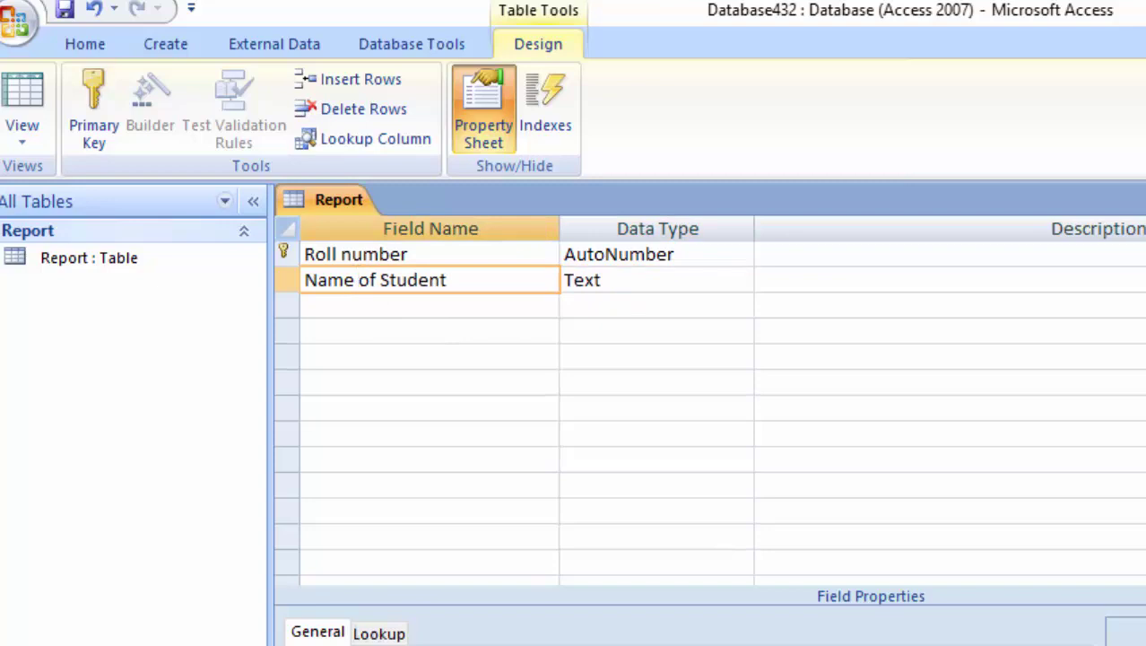
# - Add a 'Computer Science' field with the Number data type
pyautogui.click(475, 309)
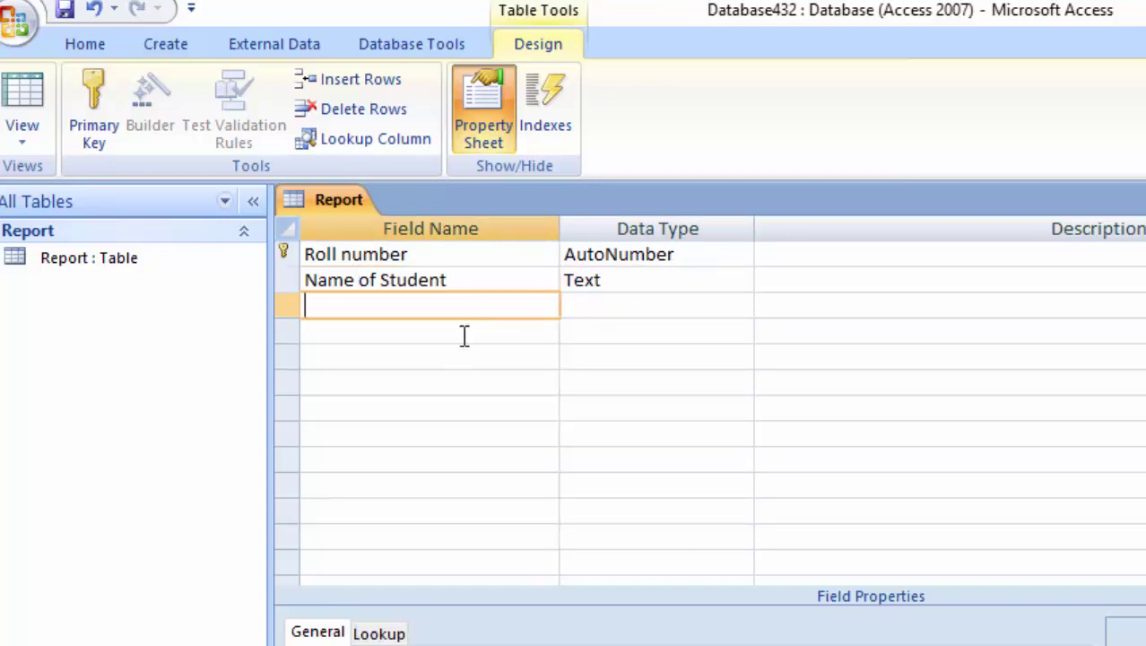
pyautogui.write('C')
pyautogui.write('omput')
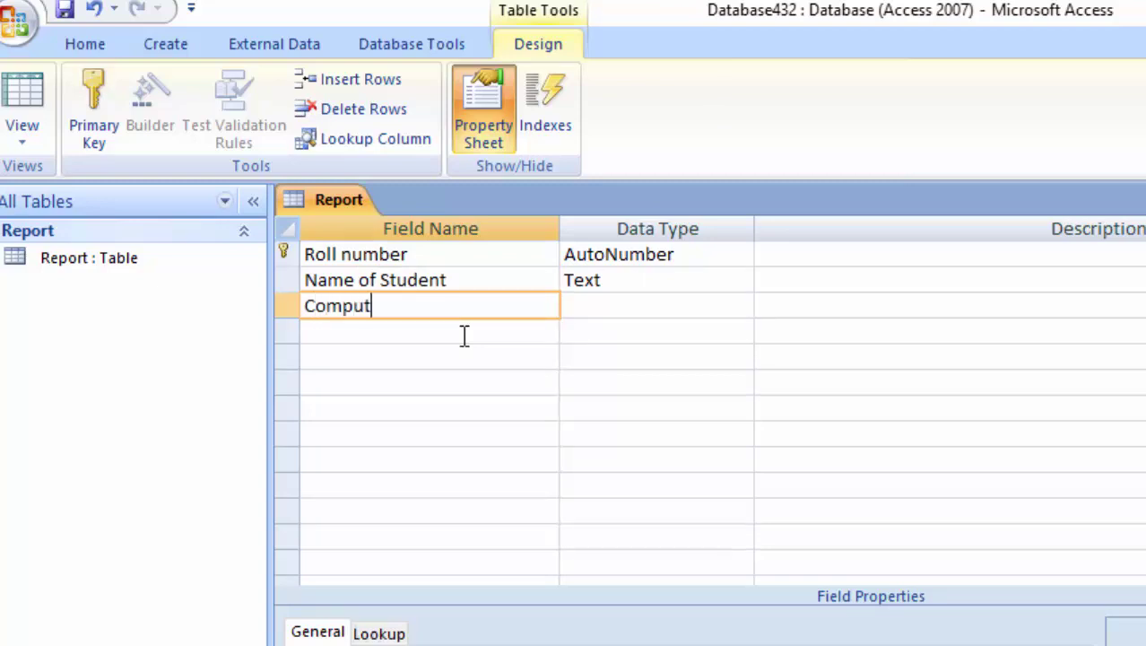
pyautogui.write('er Sc')
pyautogui.write('ien')
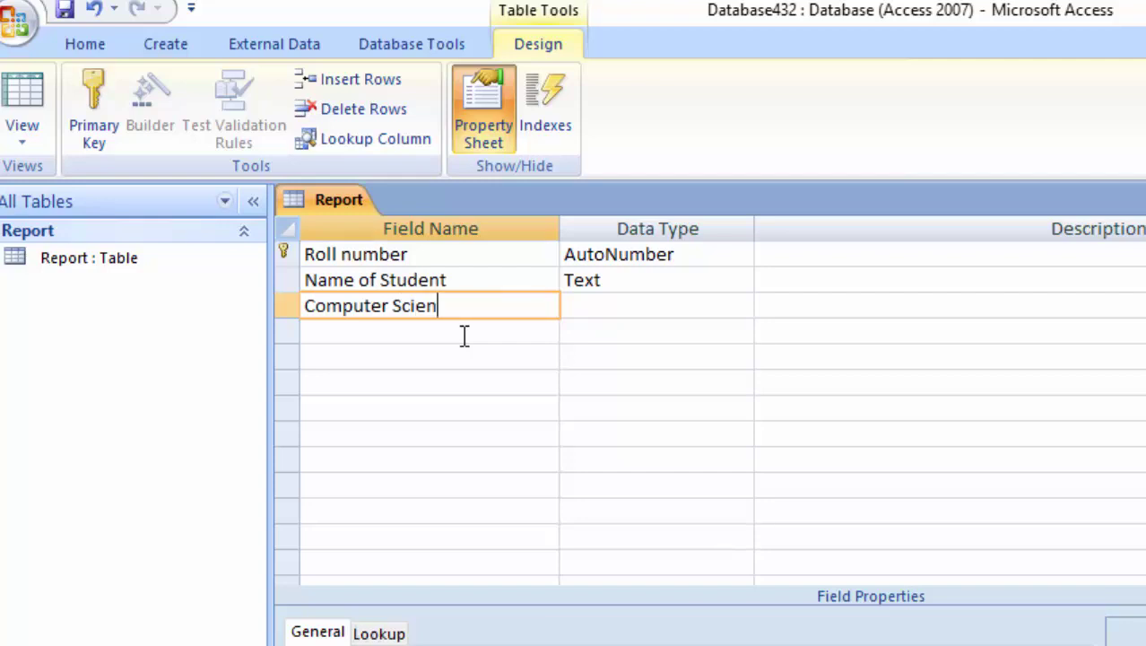
pyautogui.write('ce')
pyautogui.click(617, 308)
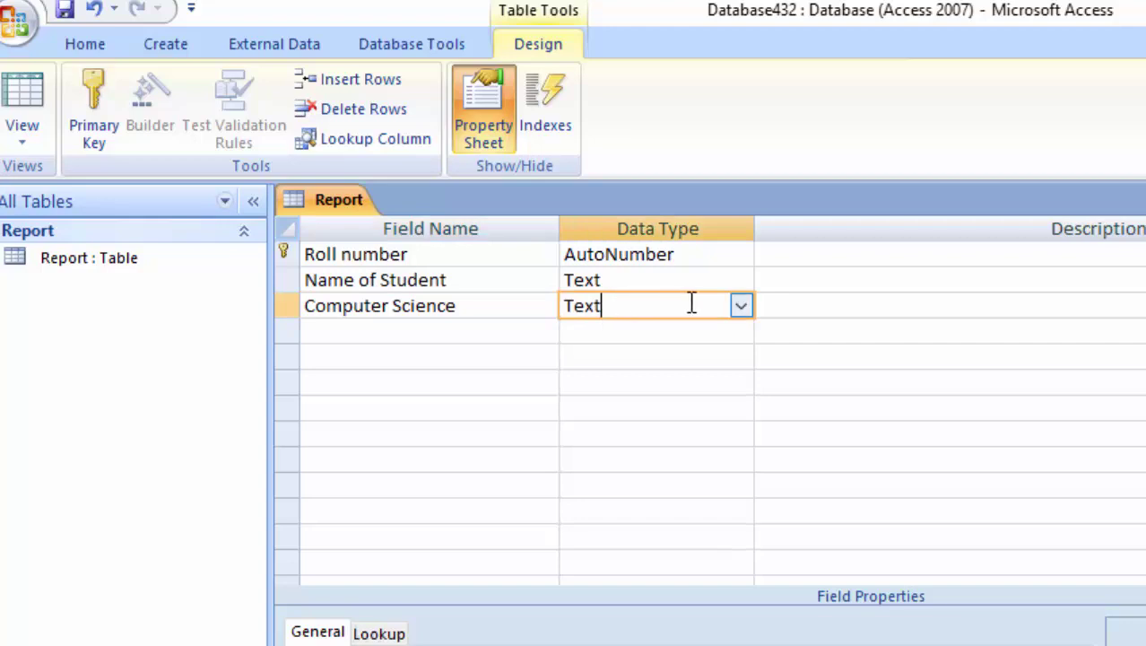
pyautogui.click(741, 308)
pyautogui.click(642, 396)
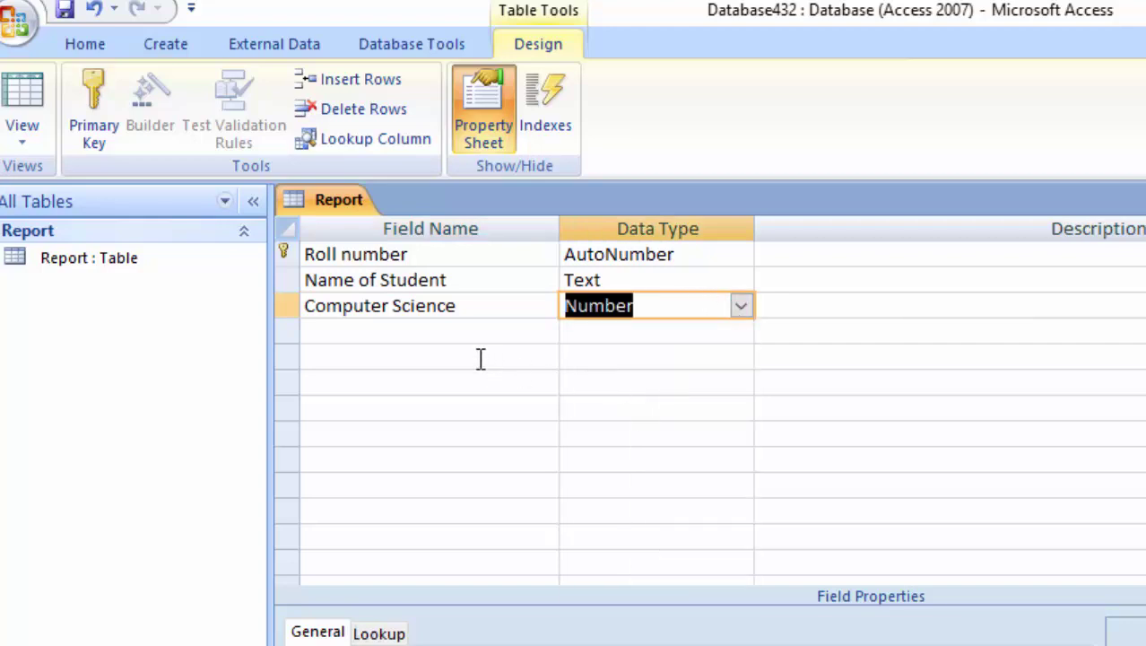
pyautogui.click(440, 333)
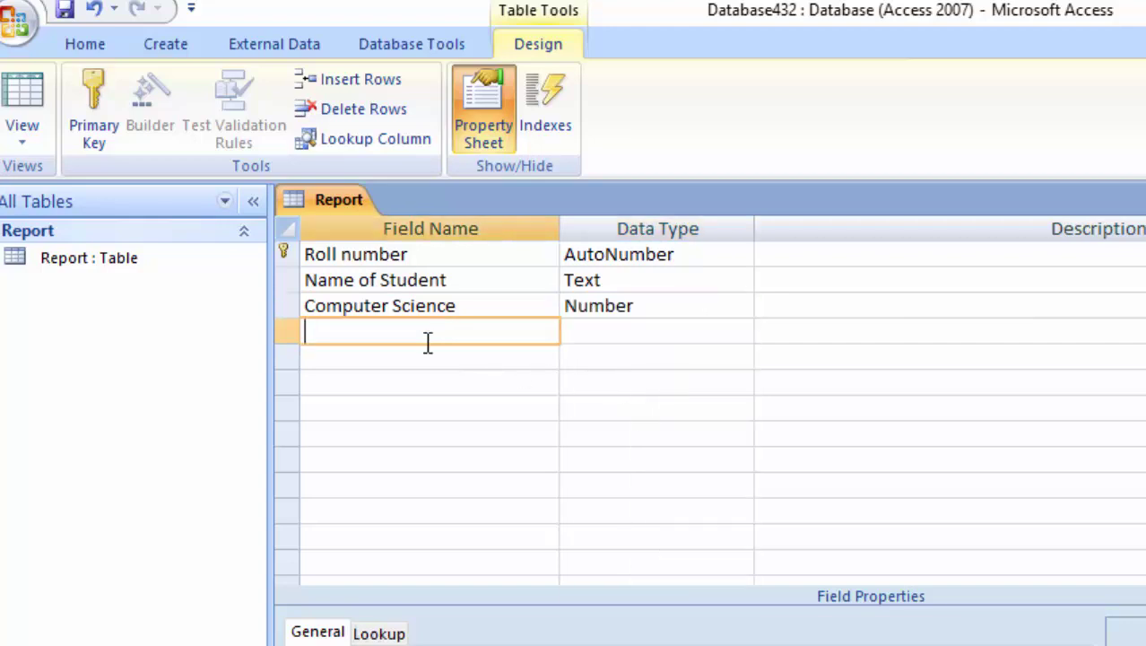
# - Add a 'Biology' field with the Number data type
pyautogui.write('B')
pyautogui.write('iolog')
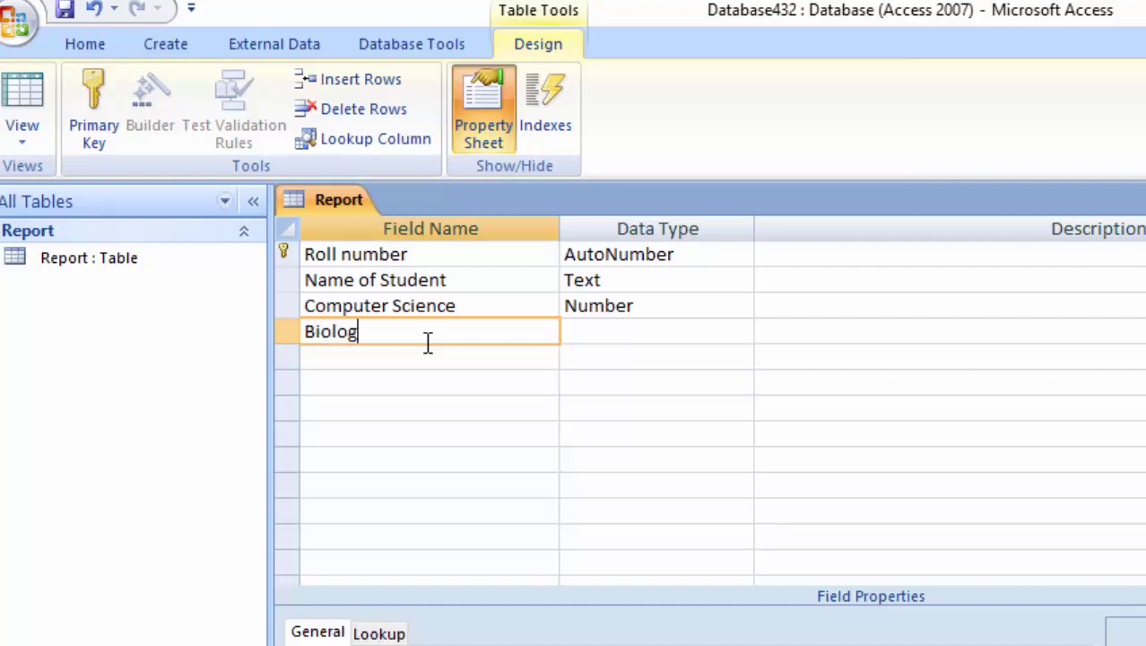
pyautogui.write('y')
pyautogui.click(581, 333)
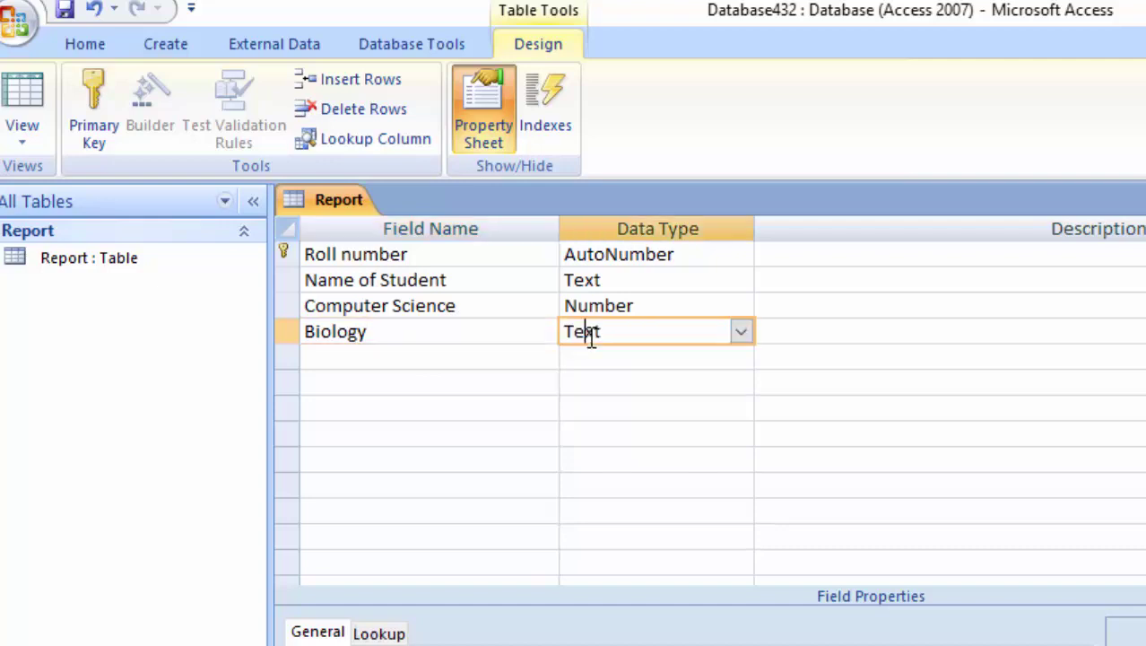
pyautogui.click(739, 332)
pyautogui.click(652, 409)
pyautogui.click(379, 357)
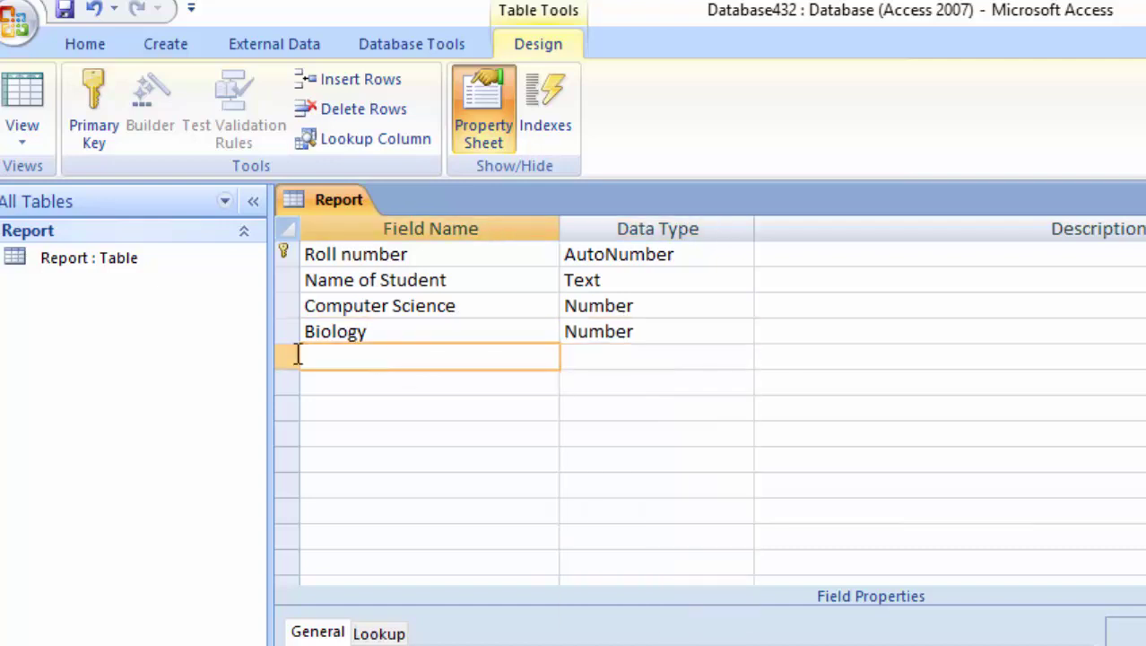
# - Add a 'Chemistry' field with the Number data type
pyautogui.write('C')
pyautogui.write('hemi')
pyautogui.write('stry')
pyautogui.click(623, 359)
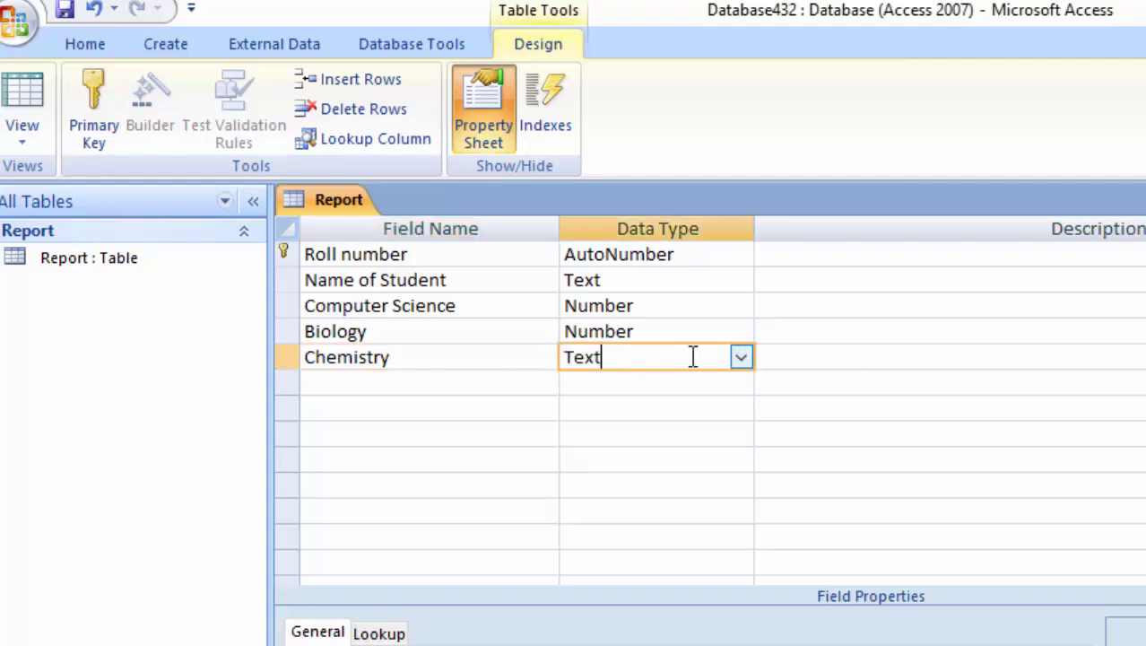
pyautogui.click(740, 358)
pyautogui.click(679, 434)
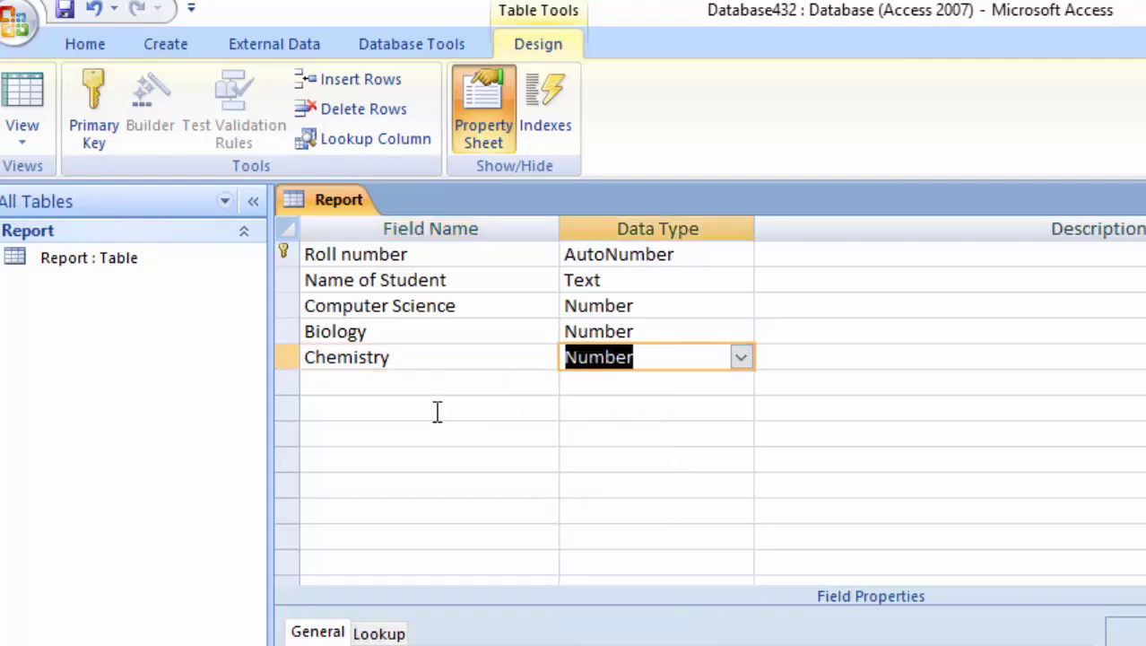
pyautogui.click(409, 378)
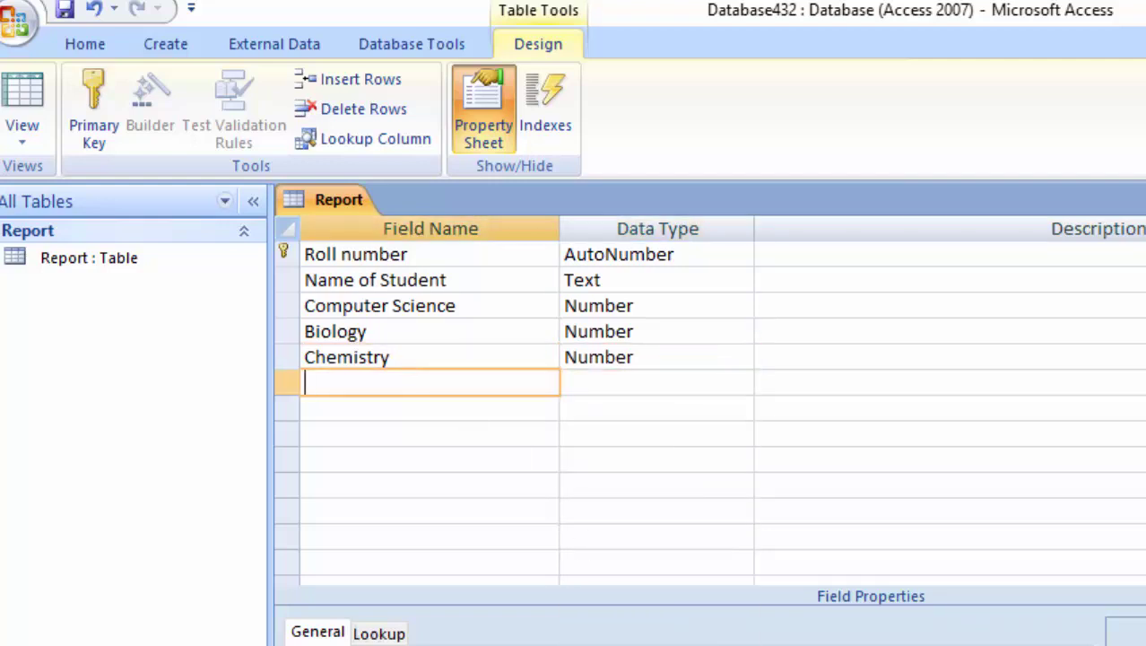
# - Add 'English' and 'Physics' fields, setting both data types to Number
pyautogui.write('E')
pyautogui.write('nglis')
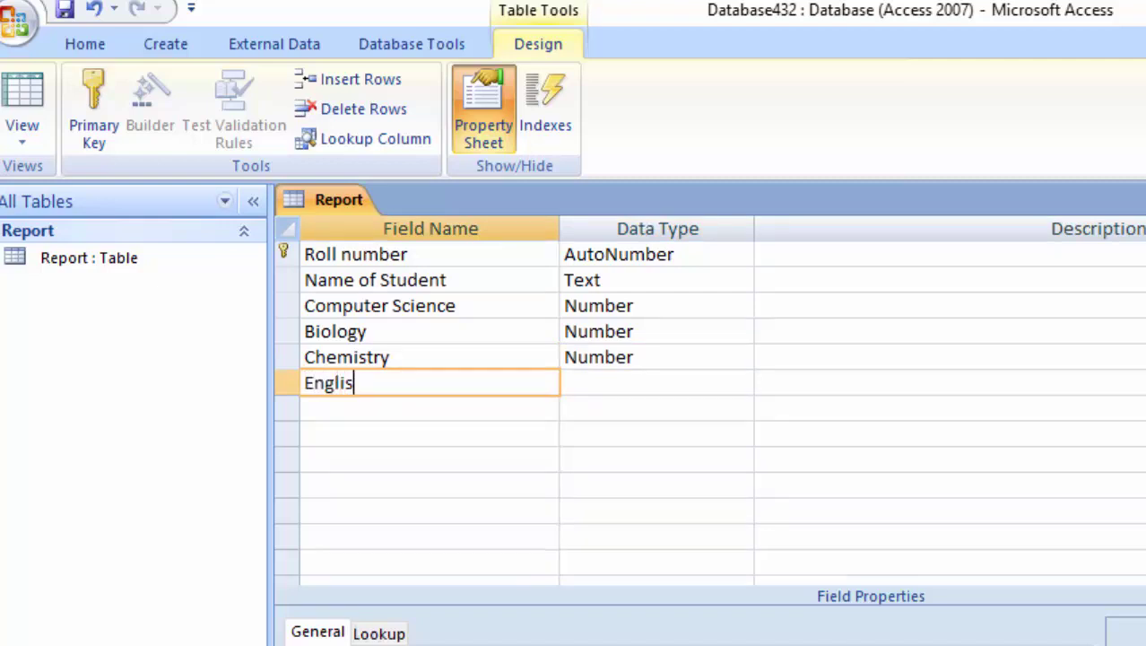
pyautogui.write('h')
pyautogui.press('Tab')
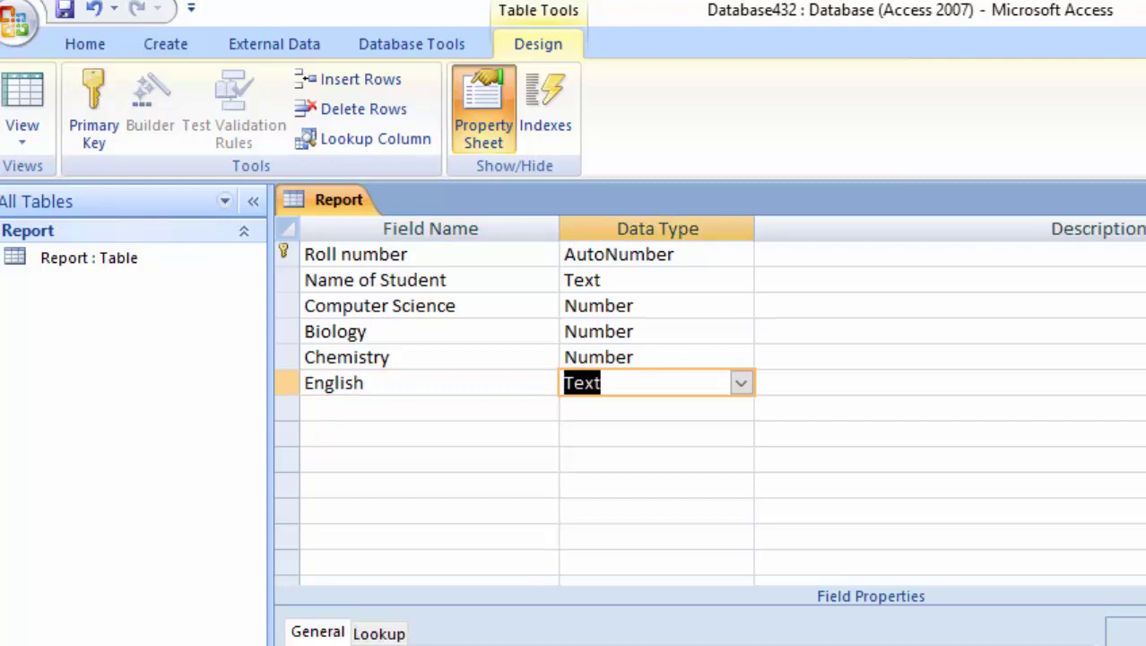
pyautogui.press('Tab')
pyautogui.press('Tab')
pyautogui.write('P')
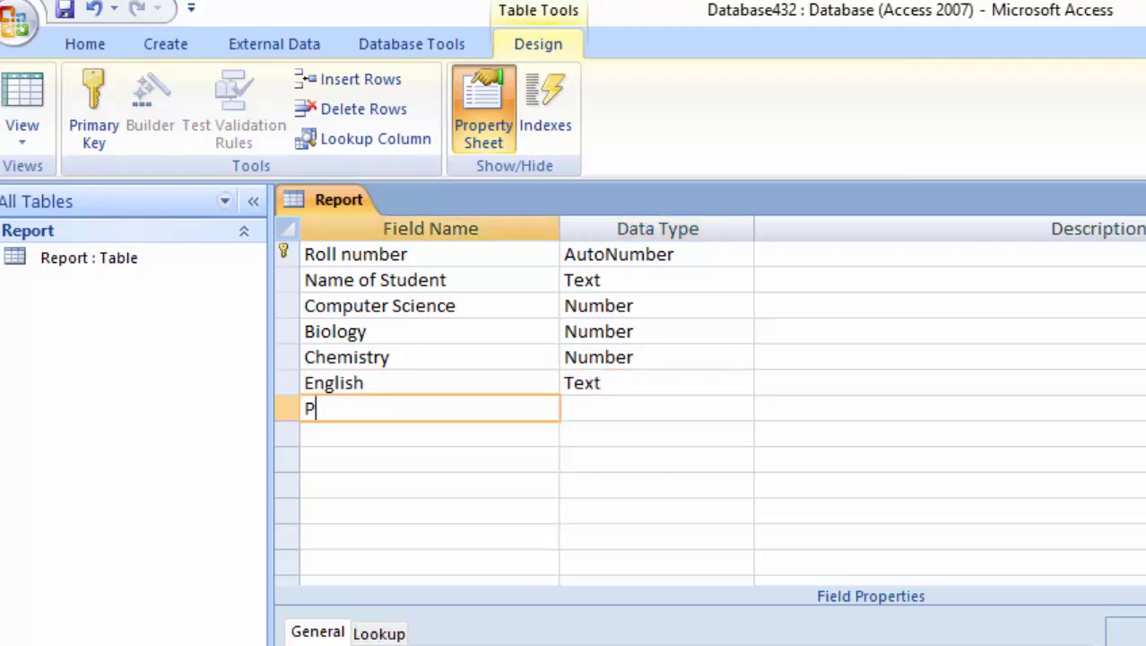
pyautogui.write('hysi')
pyautogui.write('cs')
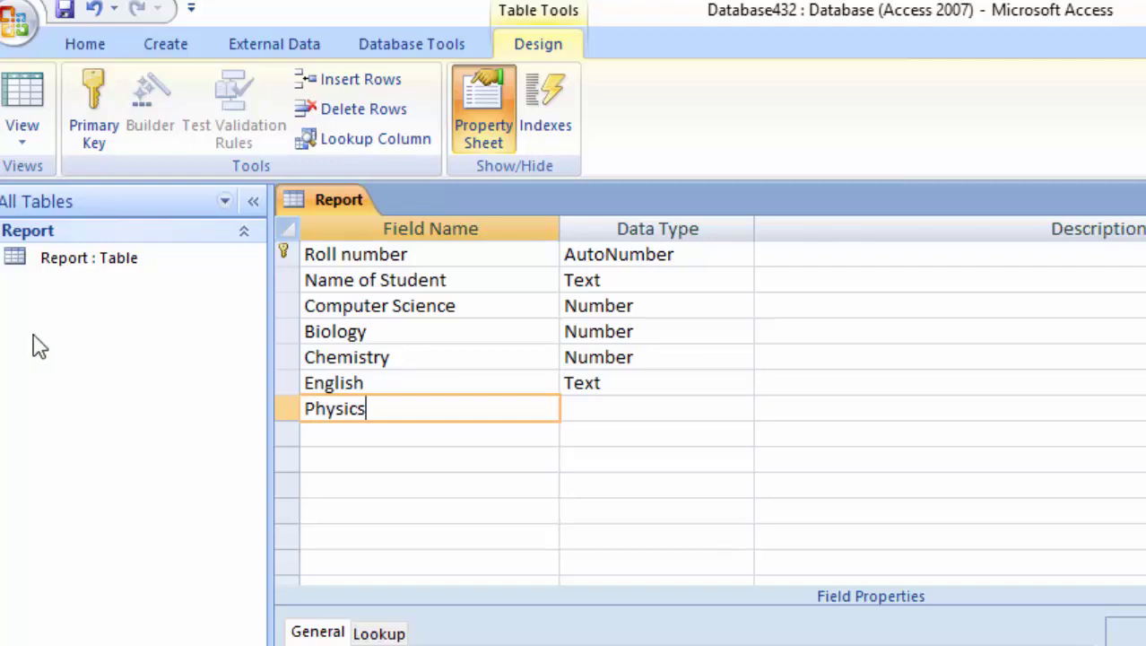
pyautogui.click(633, 410)
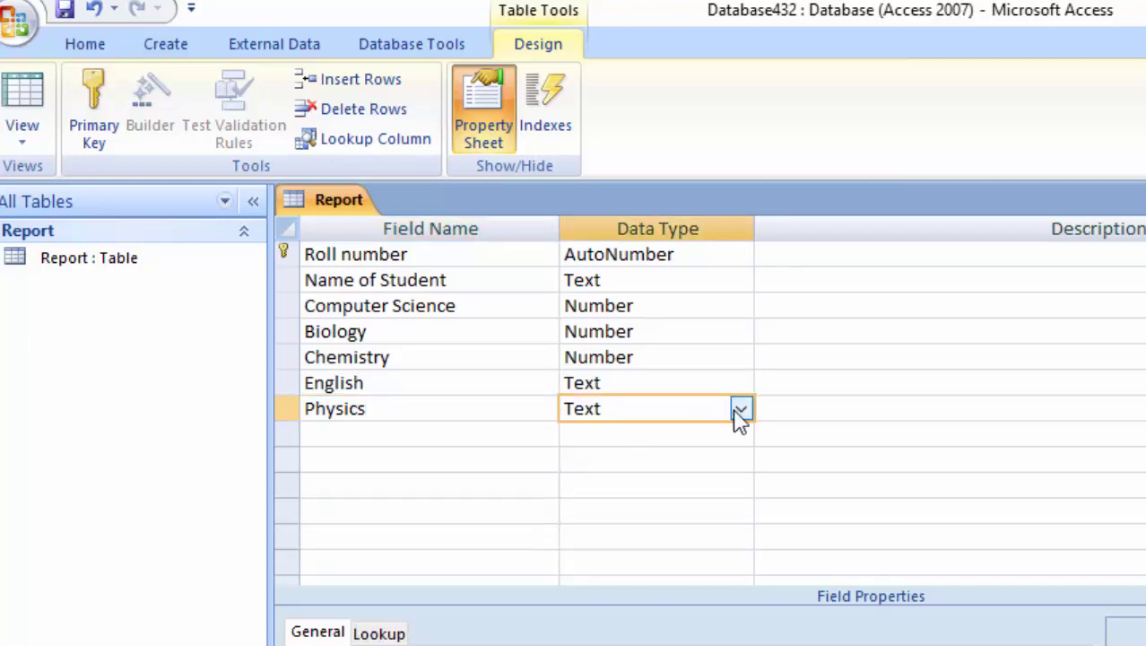
pyautogui.click(741, 409)
pyautogui.click(682, 487)
pyautogui.click(704, 381)
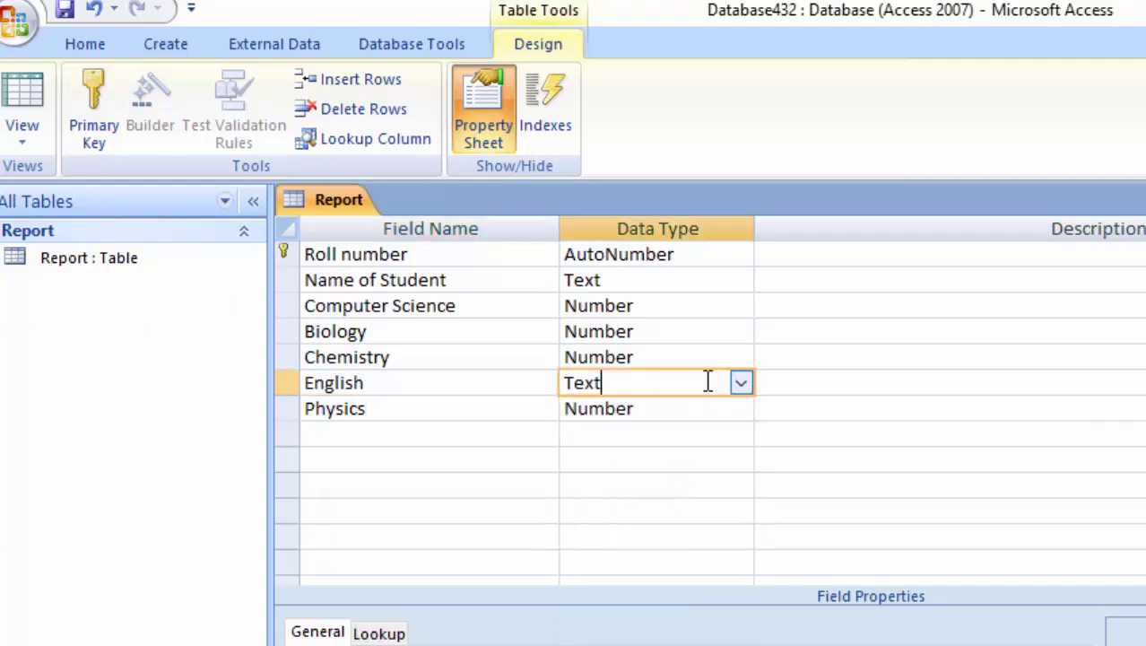
pyautogui.click(741, 384)
pyautogui.click(654, 464)
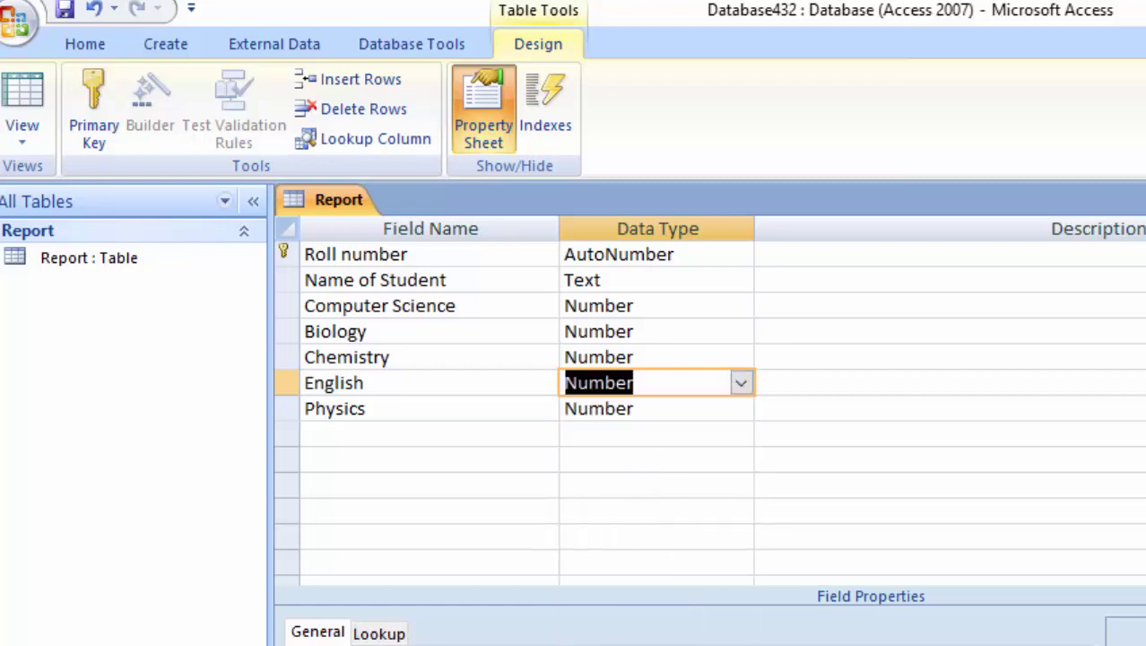
pyautogui.click(369, 435)
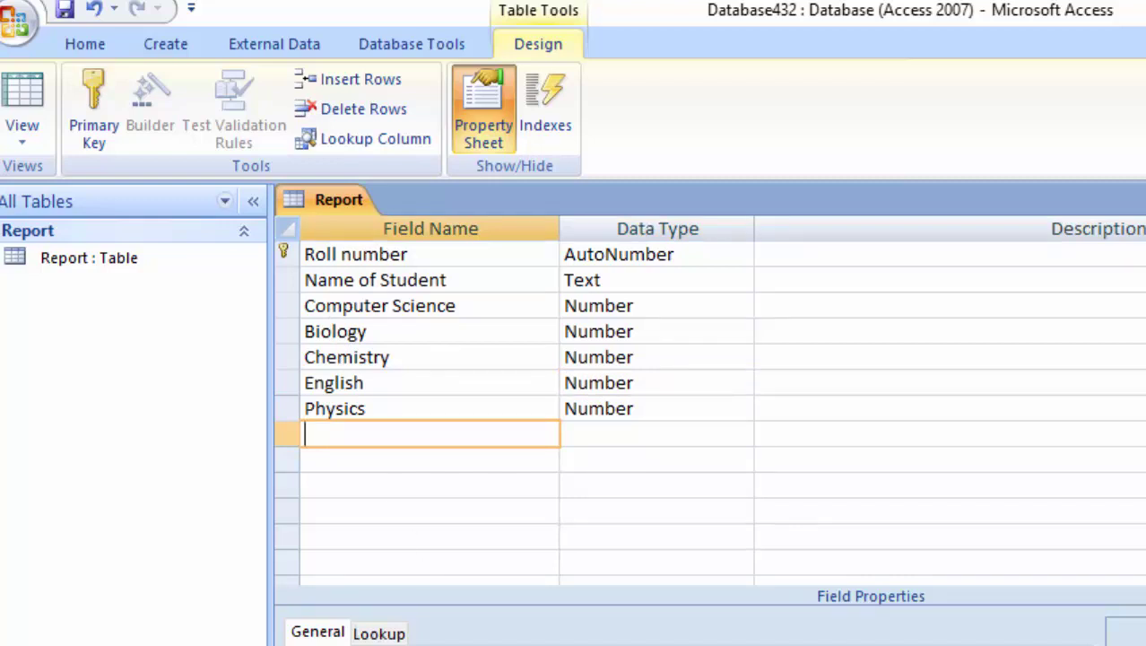
# - Save the table, open its datasheet and widen the Name of Student column
pyautogui.click(22, 94)
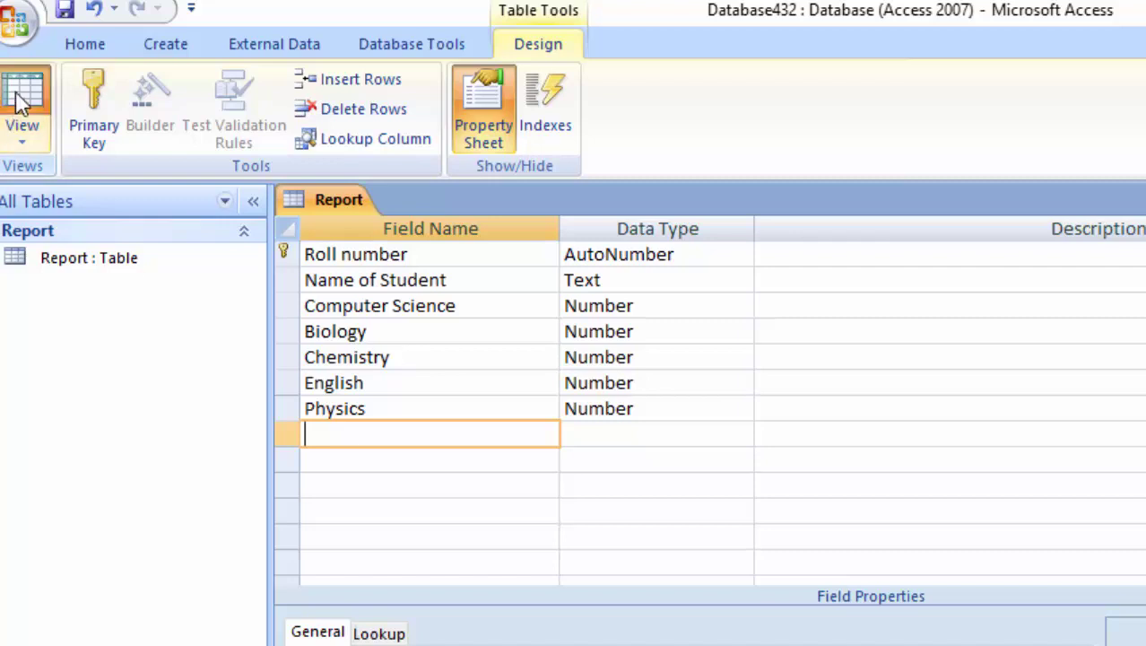
pyautogui.click(823, 573)
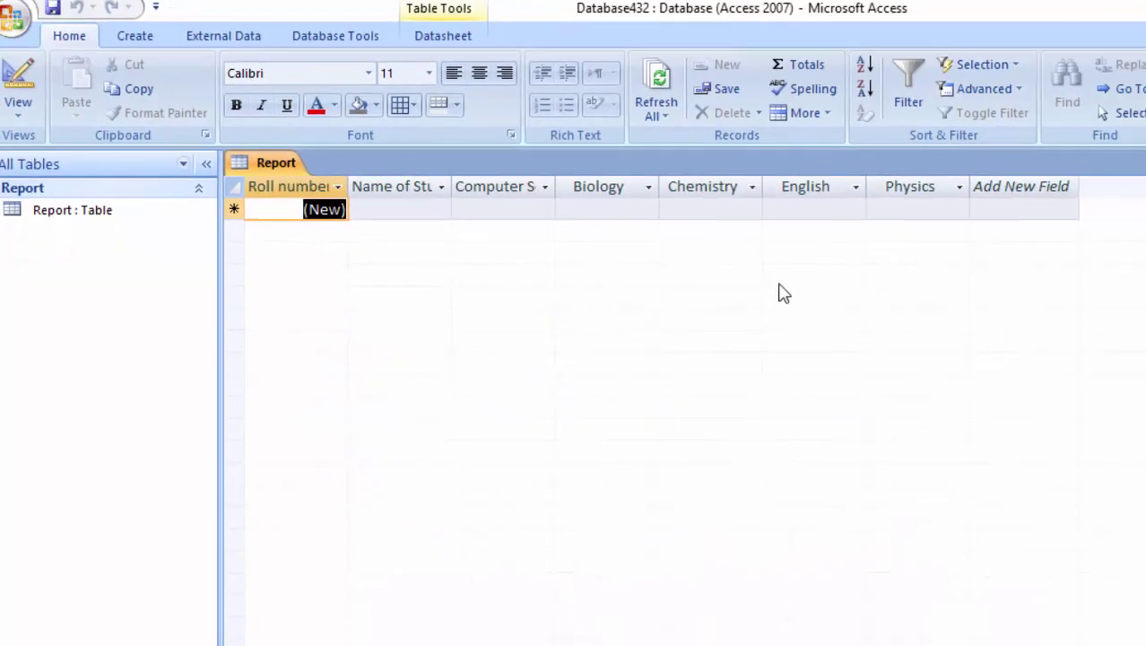
pyautogui.doubleClick(450, 186)
# - Enter student Ram with marks 6 and 7, then return to Design View
pyautogui.click(421, 211)
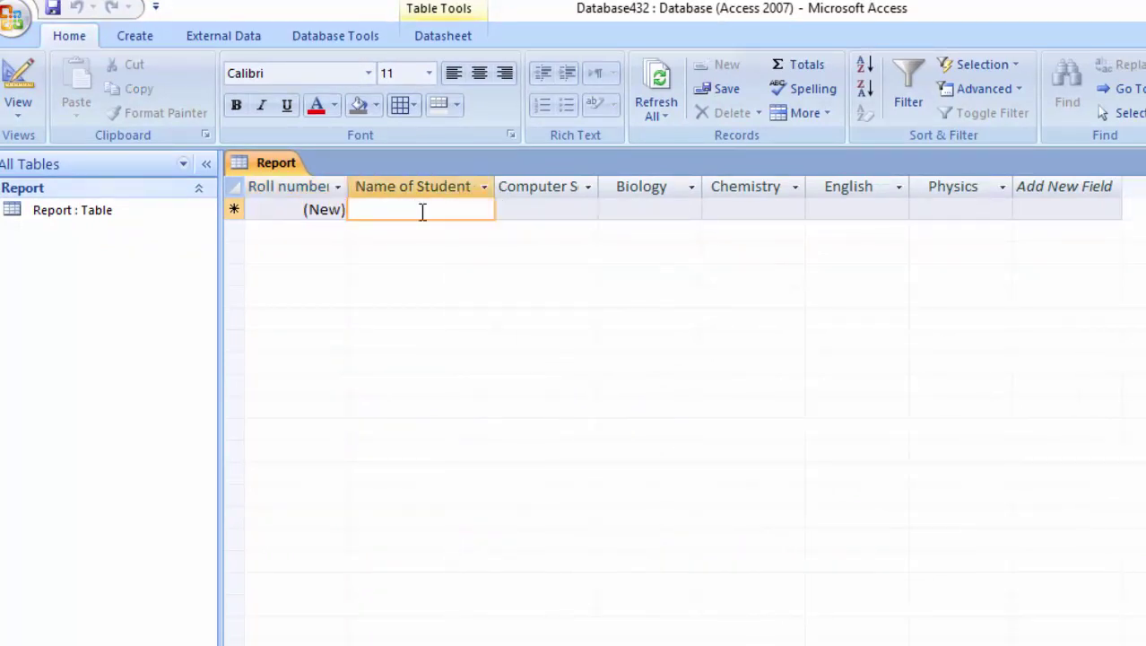
pyautogui.write('Ra')
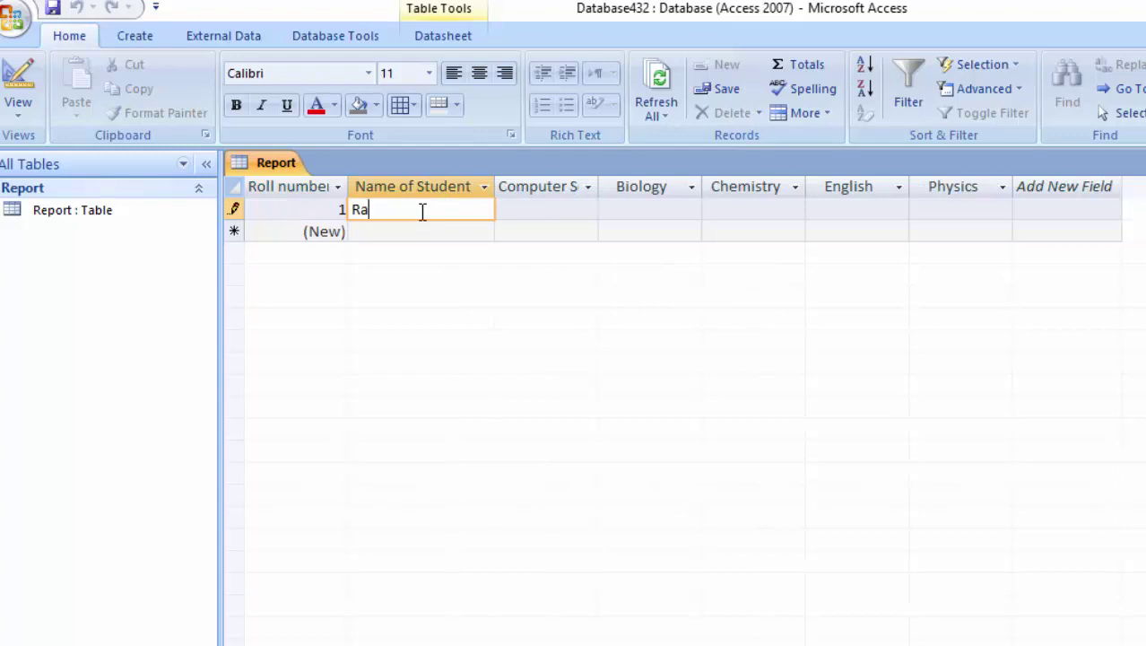
pyautogui.write('m')
pyautogui.press('Tab')
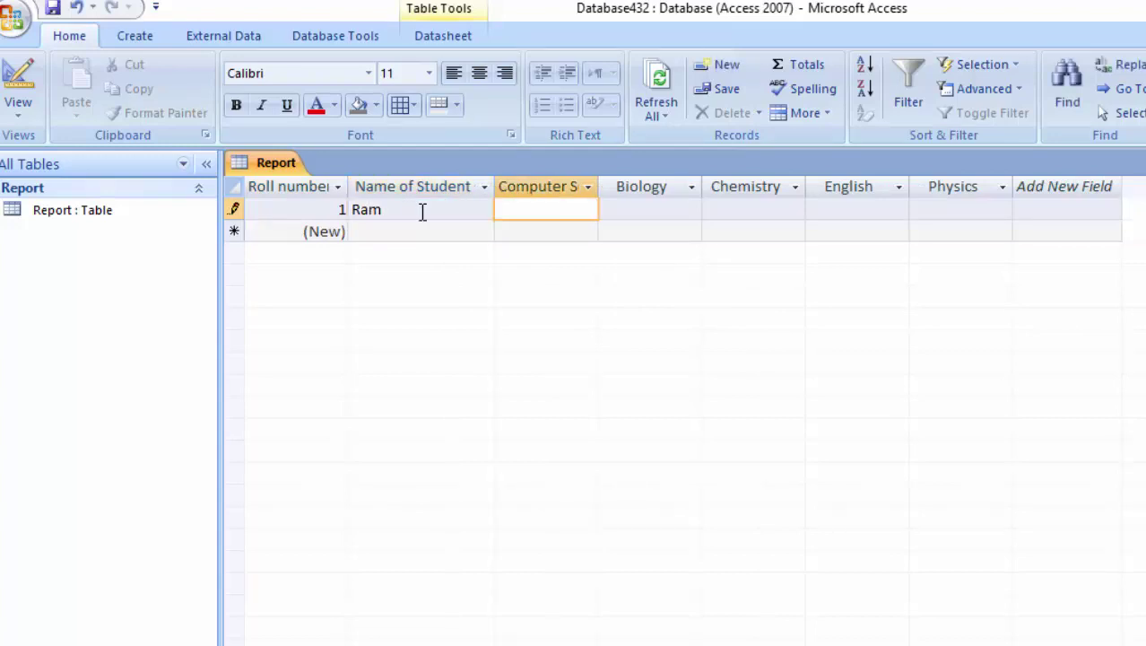
pyautogui.write('6')
pyautogui.press('Tab')
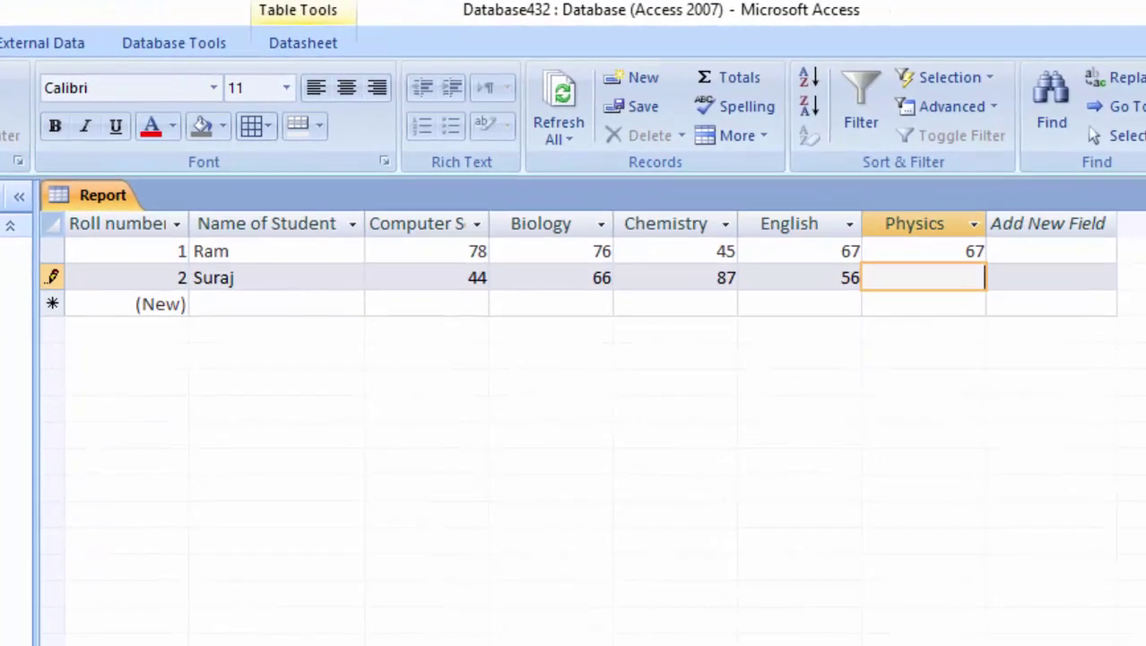
pyautogui.write('7')
pyautogui.hotkey('ctrl', '.')
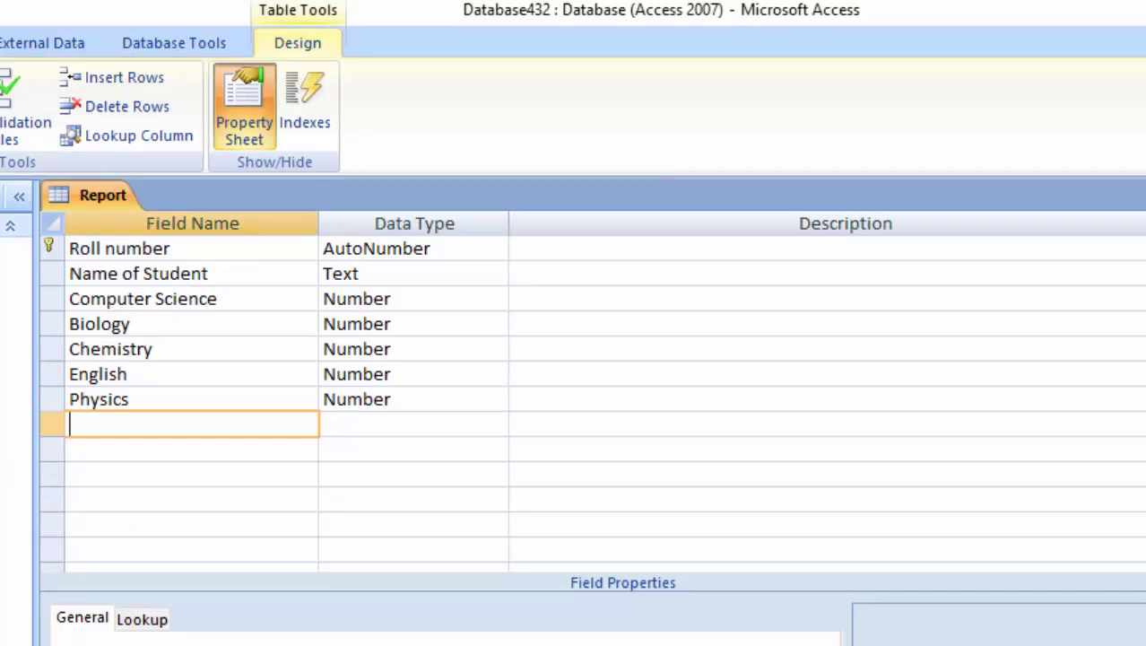
# - Name the new field 'Total', make it Number, and set its Default Value to 500
pyautogui.write('To')
pyautogui.write('tal')
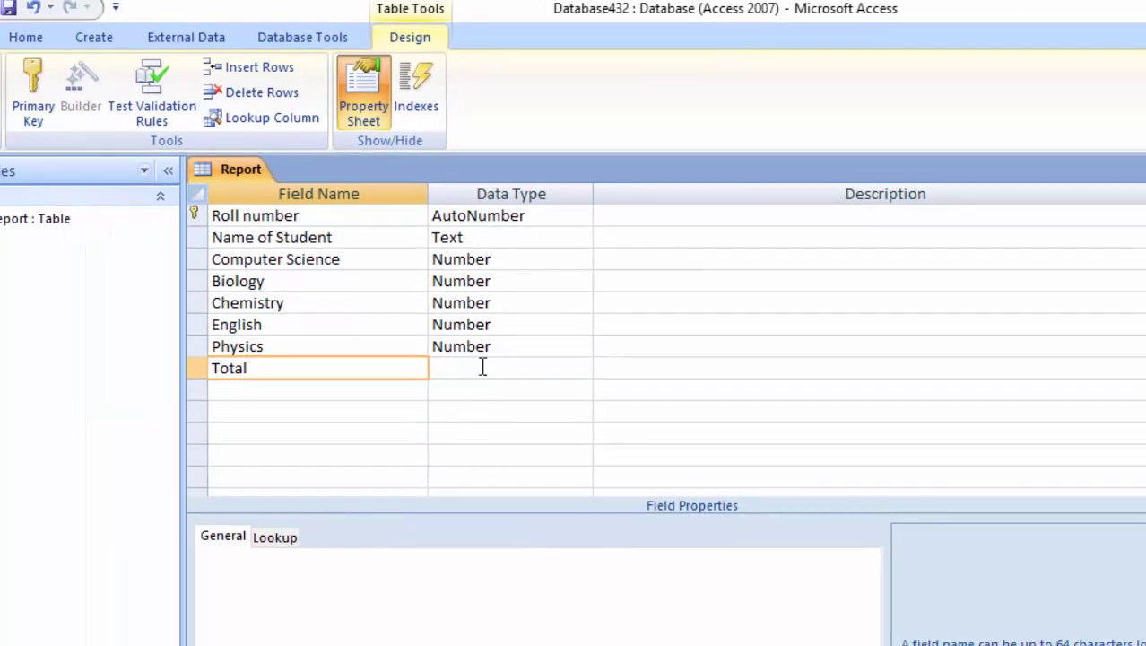
pyautogui.click(484, 368)
pyautogui.click(583, 368)
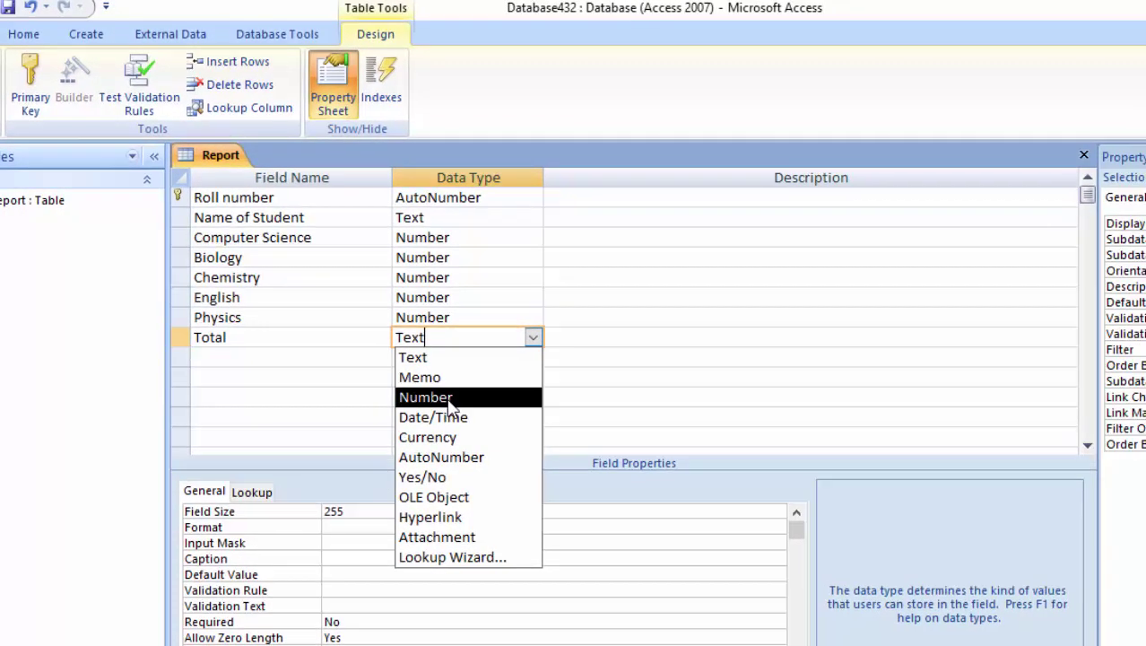
pyautogui.click(465, 433)
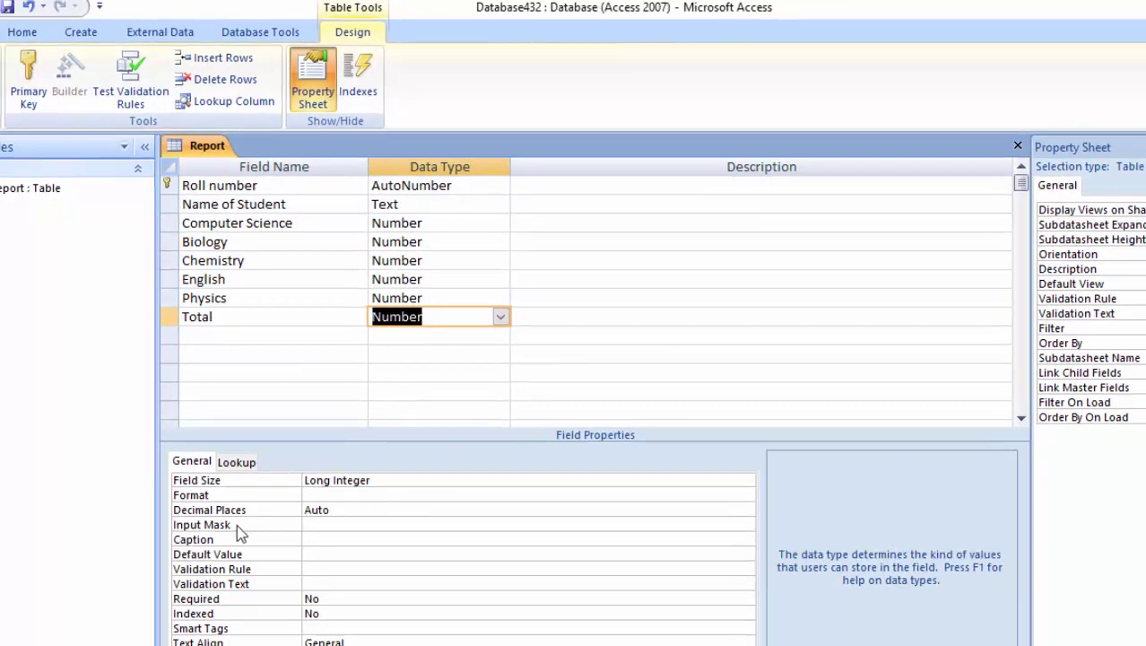
pyautogui.click(309, 554)
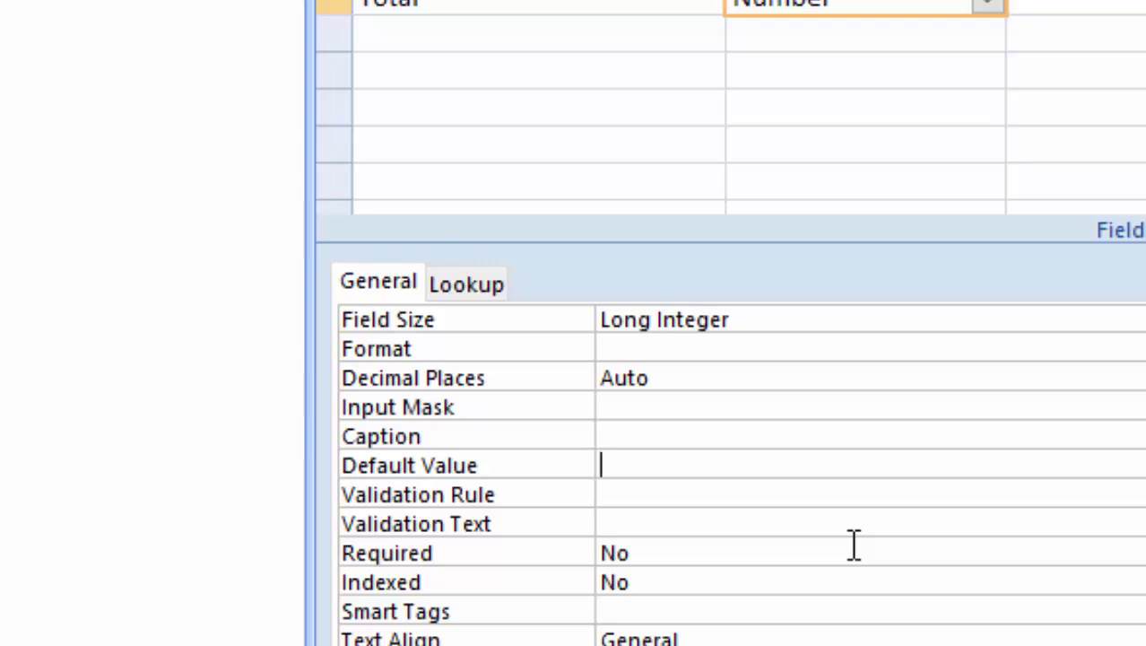
pyautogui.write('500')
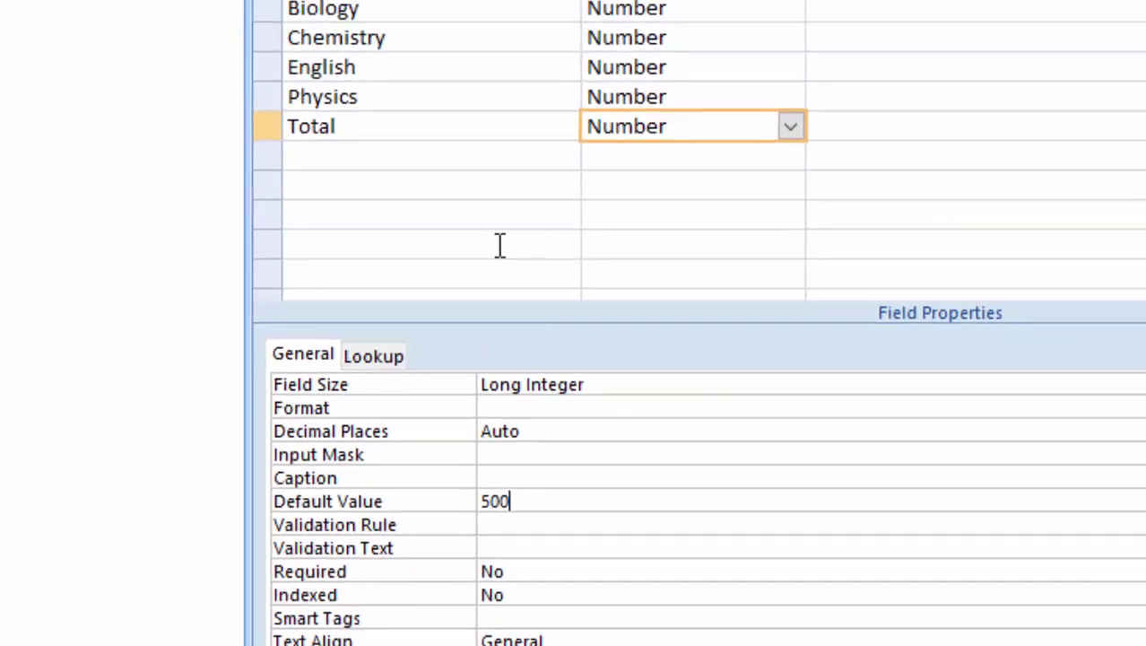
pyautogui.click(257, 337)
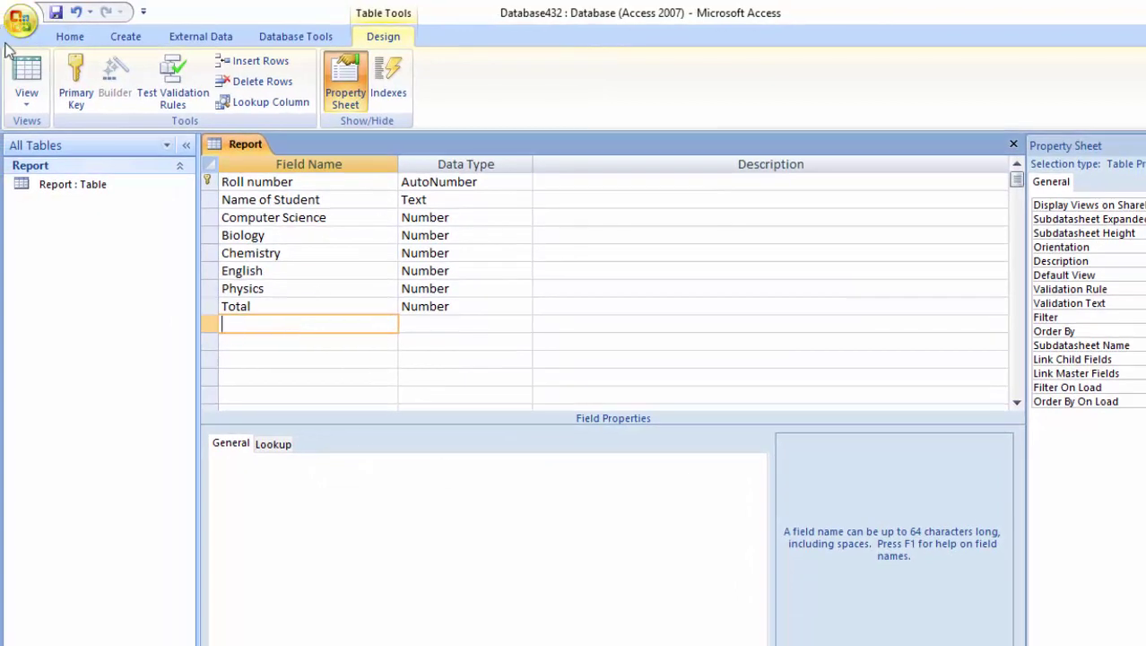
# - Save the design, give both students a Total of 500, and begin a third student's record
pyautogui.click(27, 77)
pyautogui.click(606, 402)
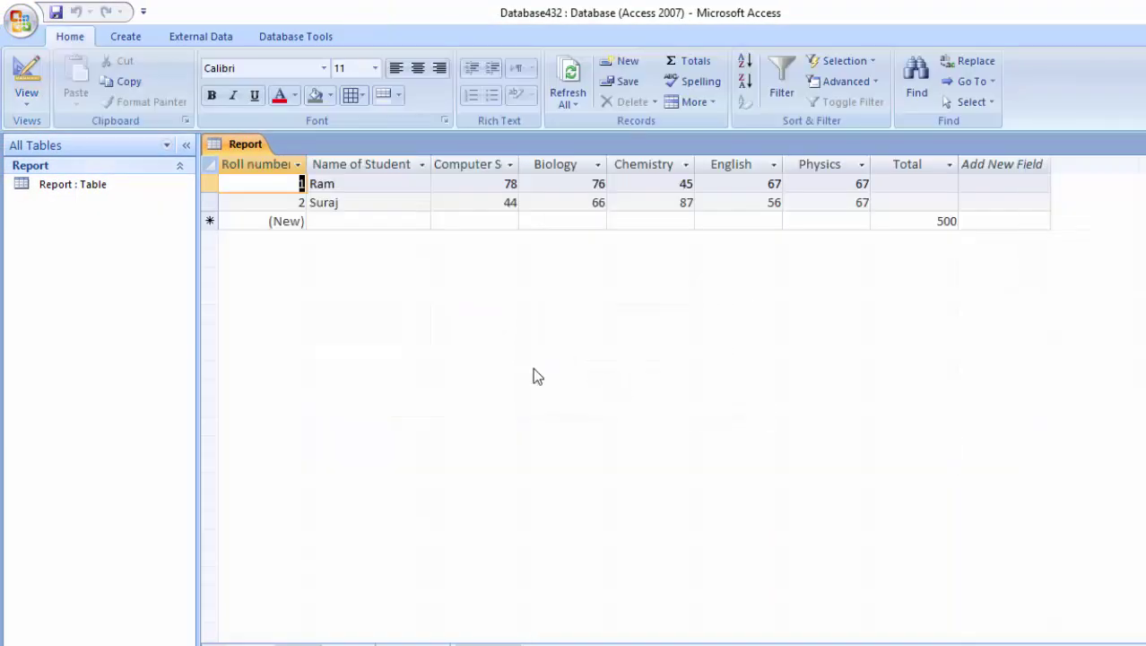
pyautogui.click(897, 183)
pyautogui.write('500')
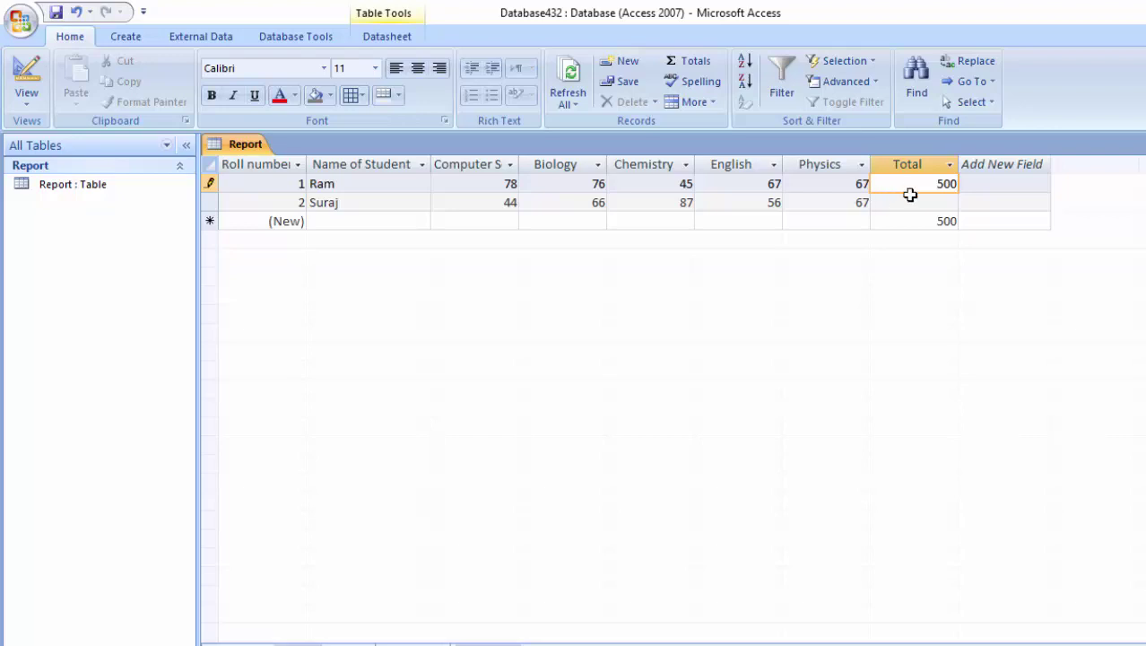
pyautogui.click(931, 203)
pyautogui.write('500')
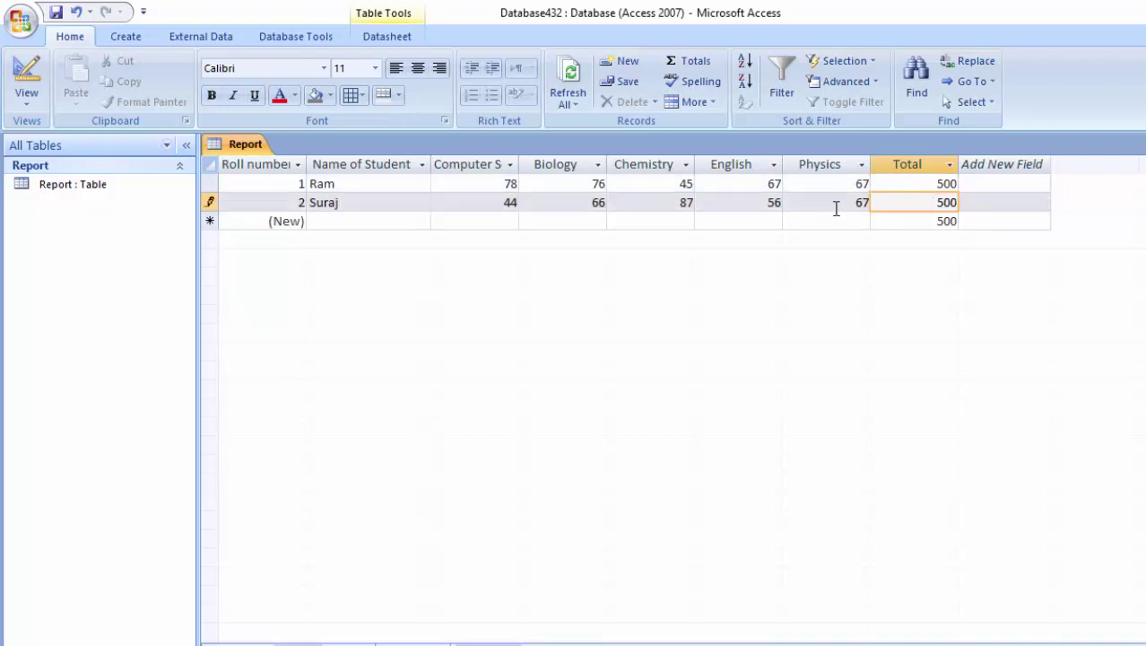
pyautogui.click(811, 220)
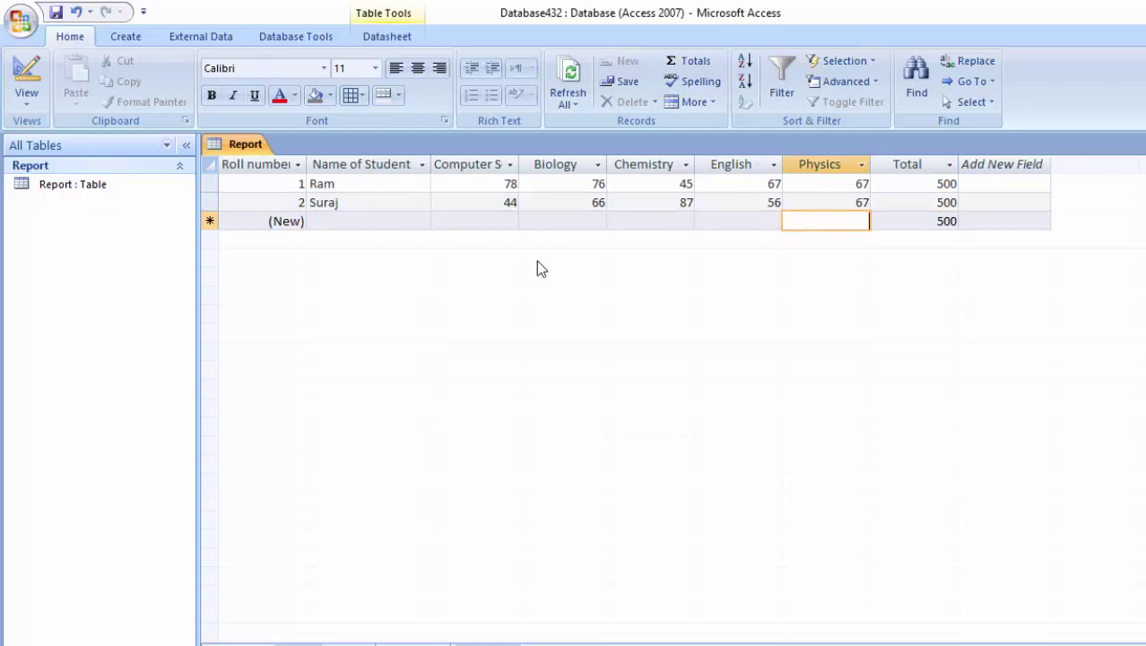
pyautogui.click(334, 220)
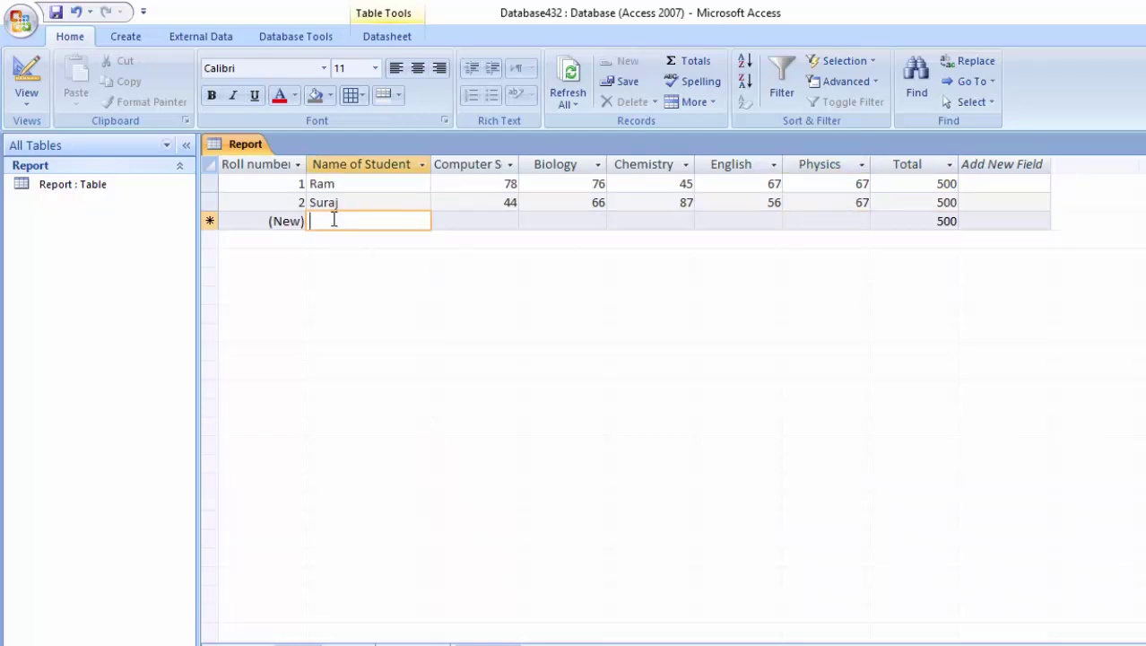
pyautogui.write('Durgesh')
pyautogui.click(857, 218)
pyautogui.write('78')
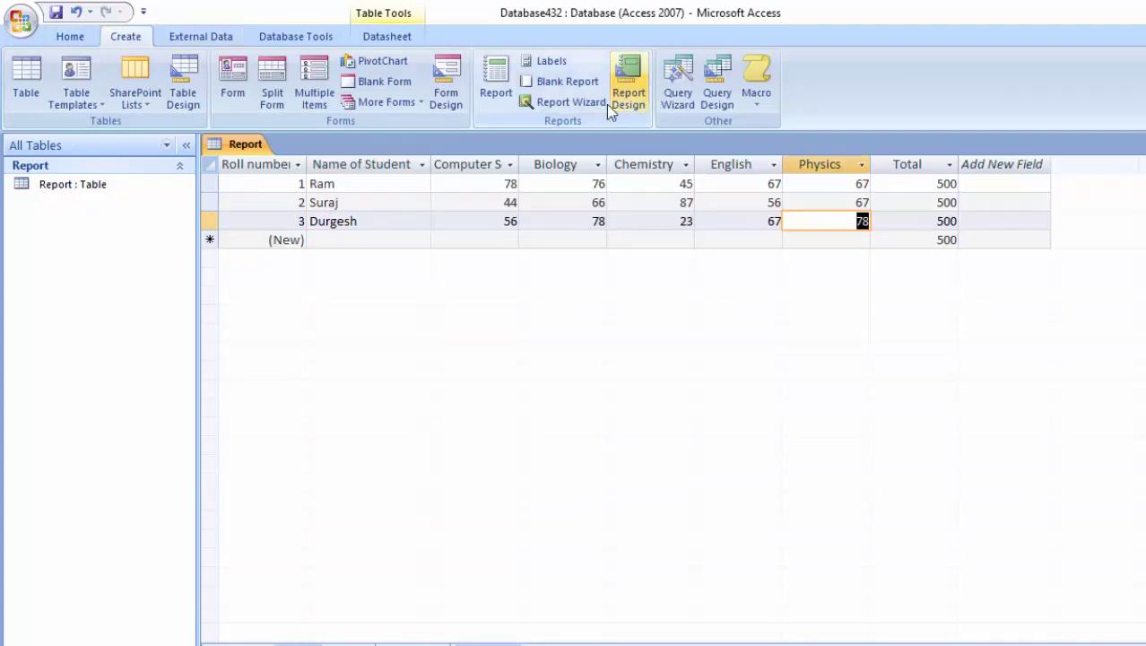
# - Start the Report Wizard with all Report fields and Roll number as the grouping level
pyautogui.click(594, 103)
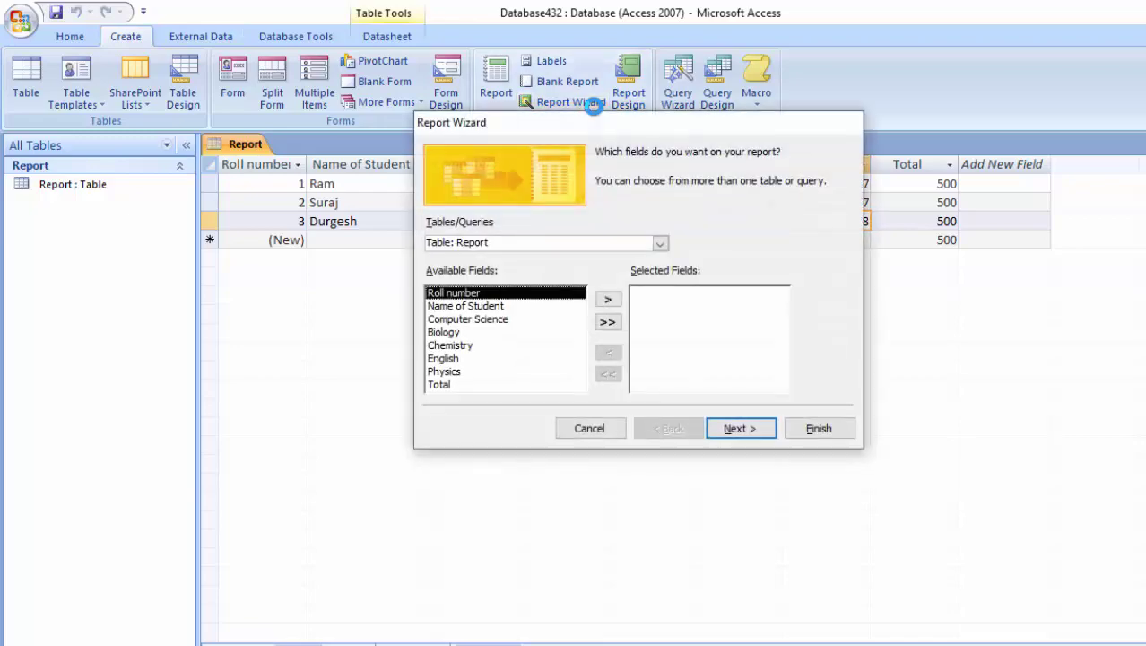
pyautogui.click(607, 321)
pyautogui.click(741, 429)
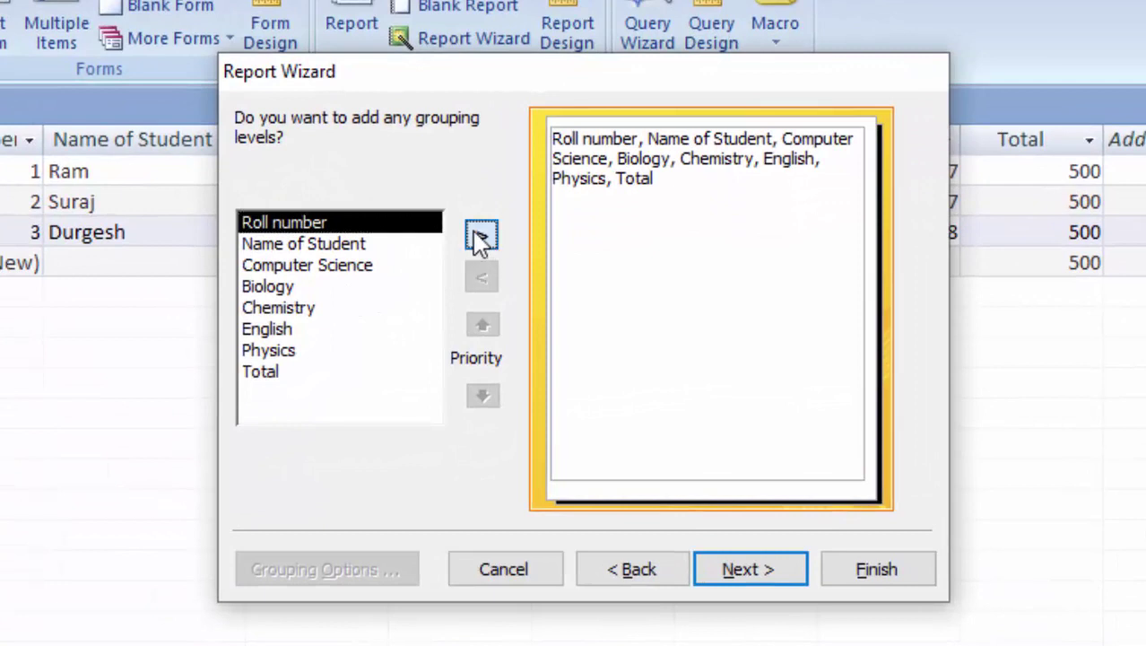
pyautogui.click(481, 235)
pyautogui.click(737, 569)
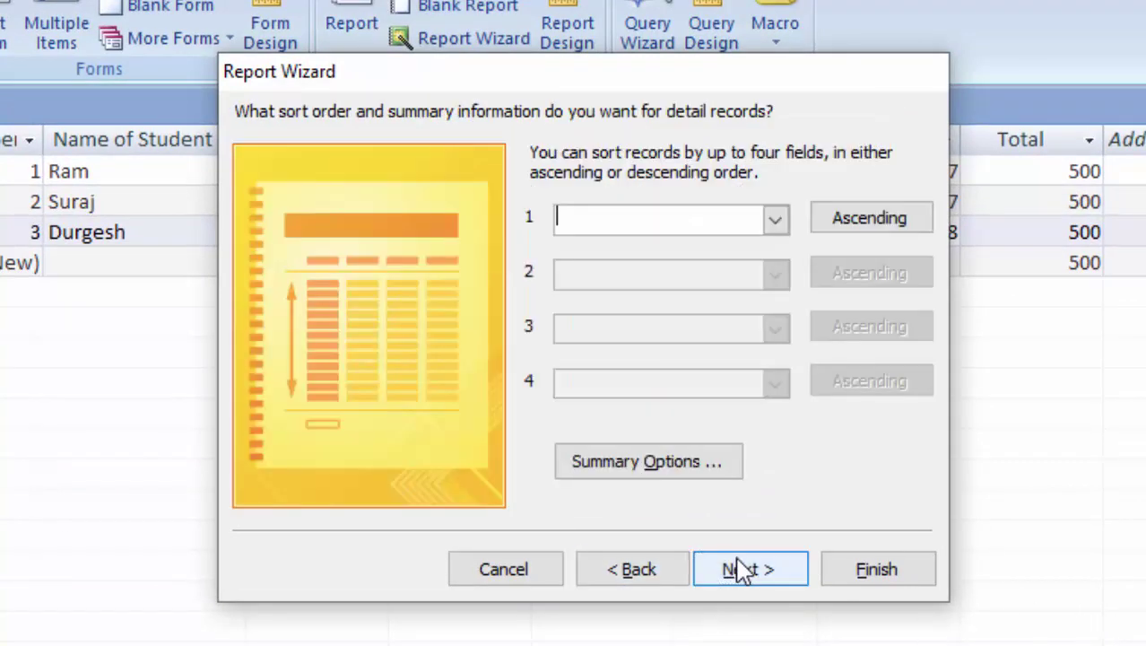
# - Sort by Name of Student, keep stepped layout, choose Apex style, and finish into Design View
pyautogui.click(777, 221)
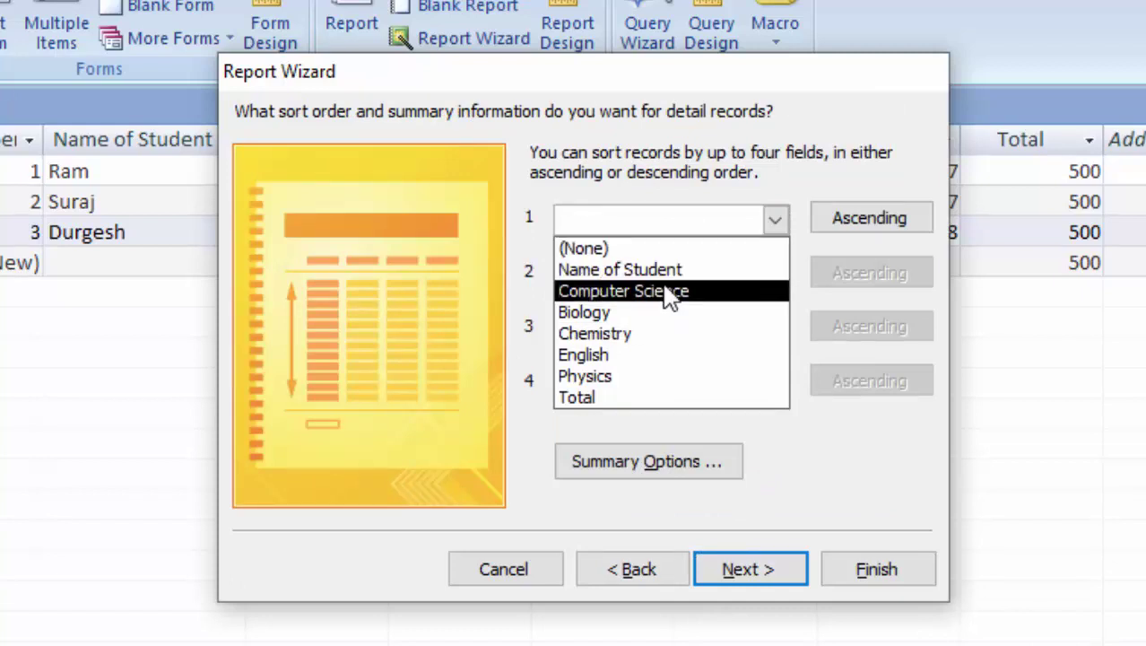
pyautogui.click(619, 269)
pyautogui.click(717, 567)
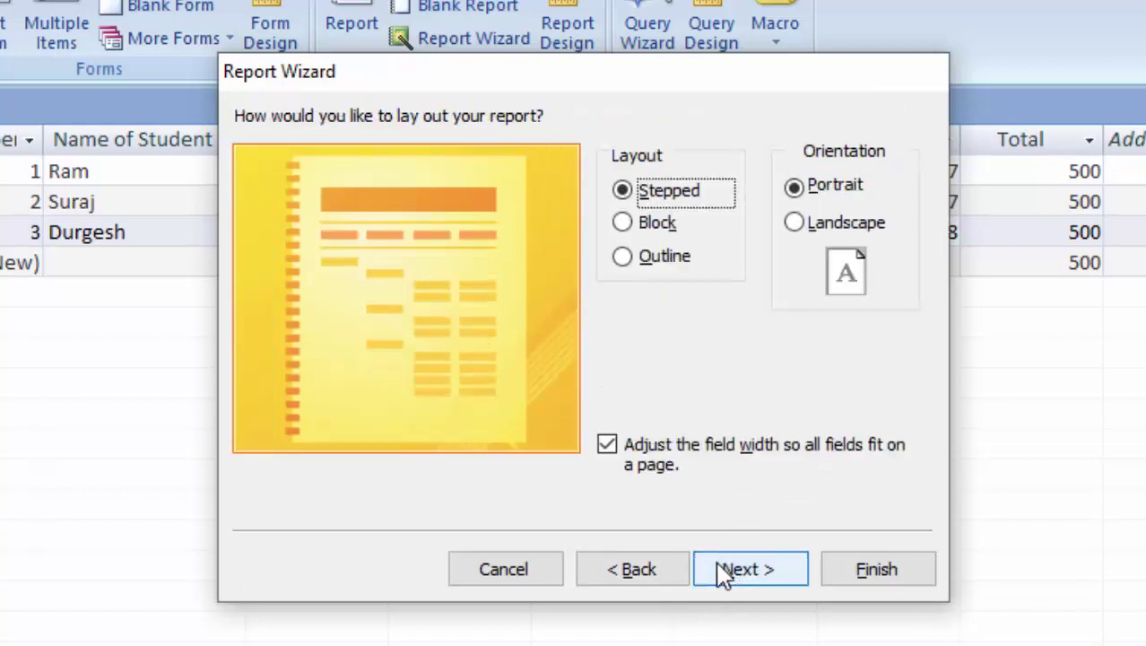
pyautogui.click(784, 576)
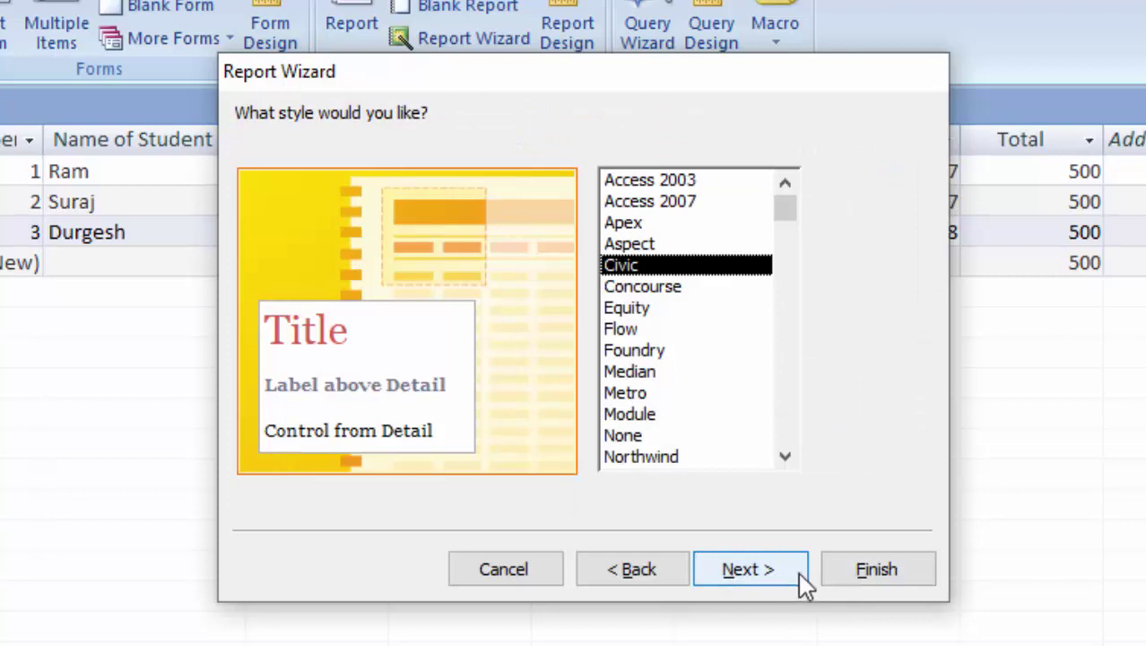
pyautogui.click(646, 229)
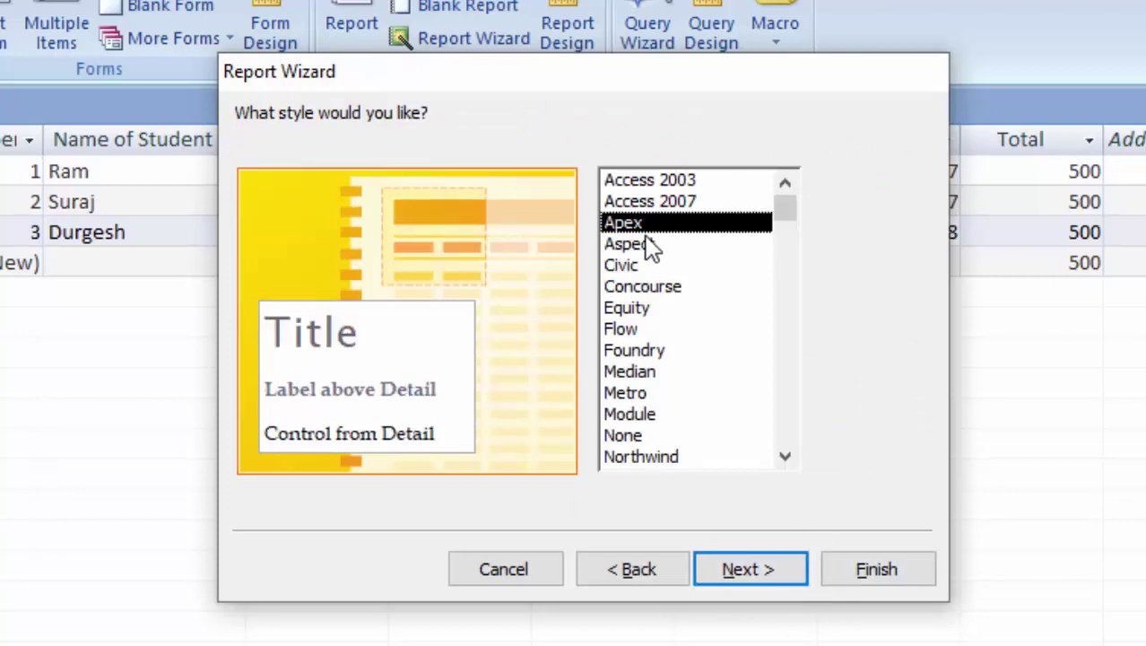
pyautogui.click(742, 567)
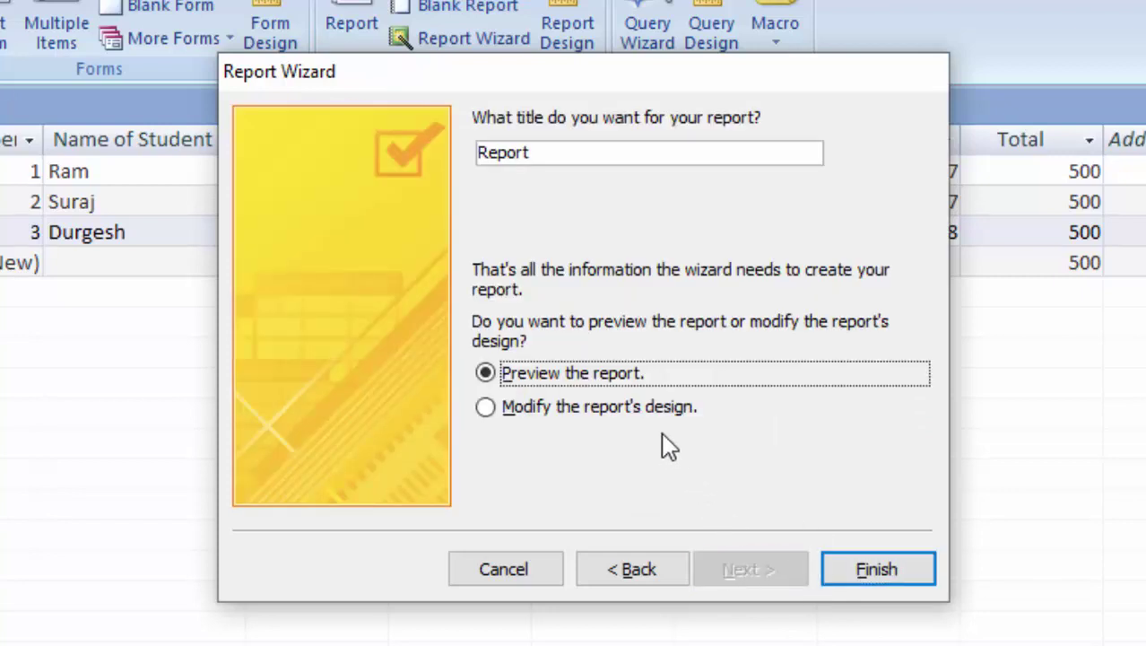
pyautogui.click(654, 410)
pyautogui.click(869, 563)
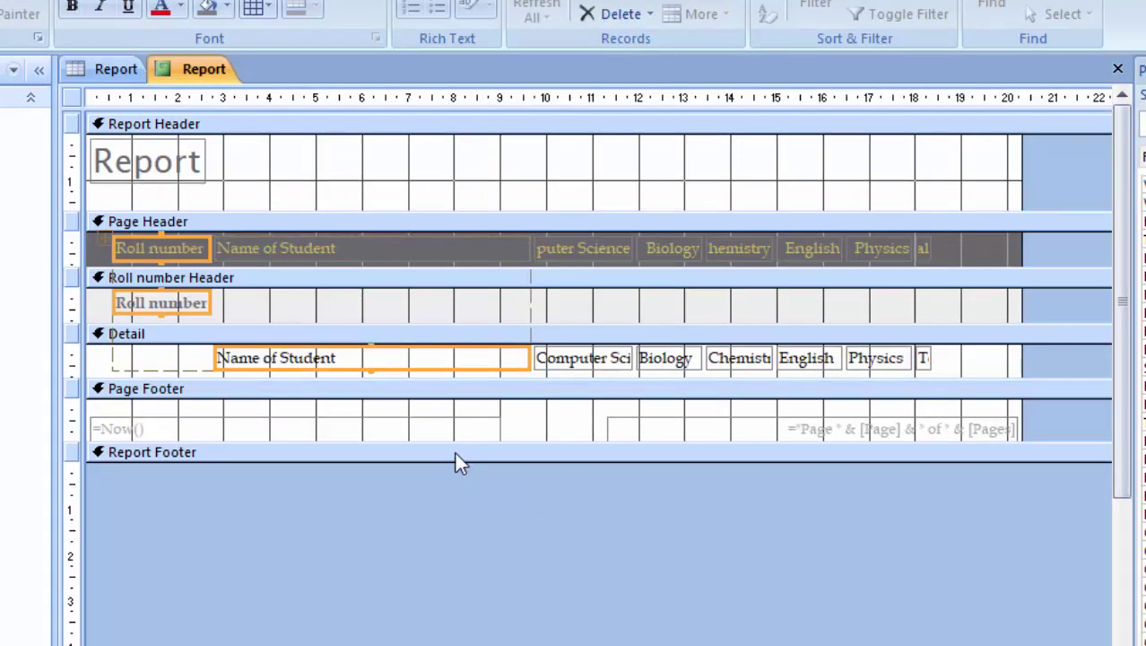
# - Drag the Page Footer bar down to enlarge Detail and clear out the Roll number controls
pyautogui.moveTo(484, 376); pyautogui.dragTo(471, 494)
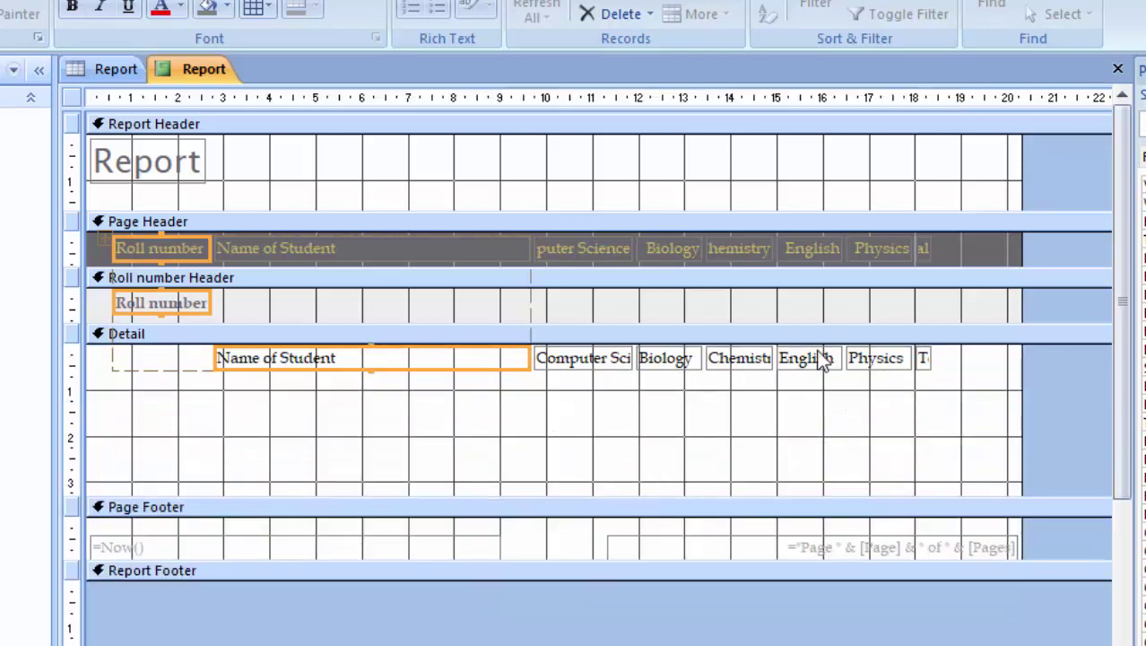
pyautogui.click(411, 363)
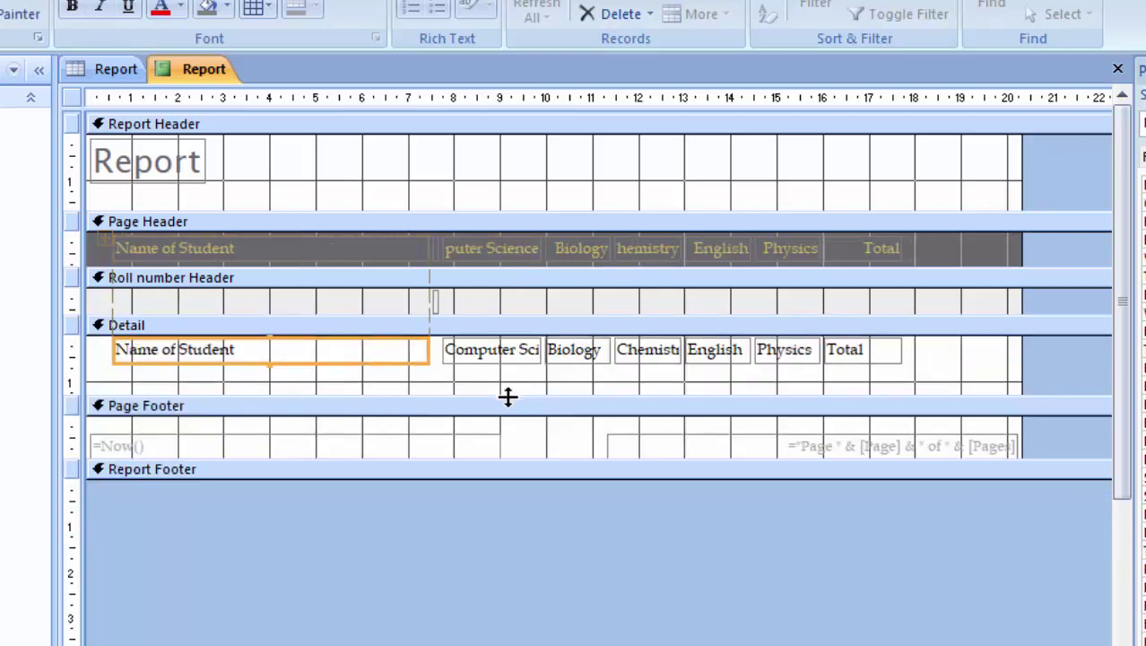
pyautogui.moveTo(634, 397); pyautogui.dragTo(634, 455)
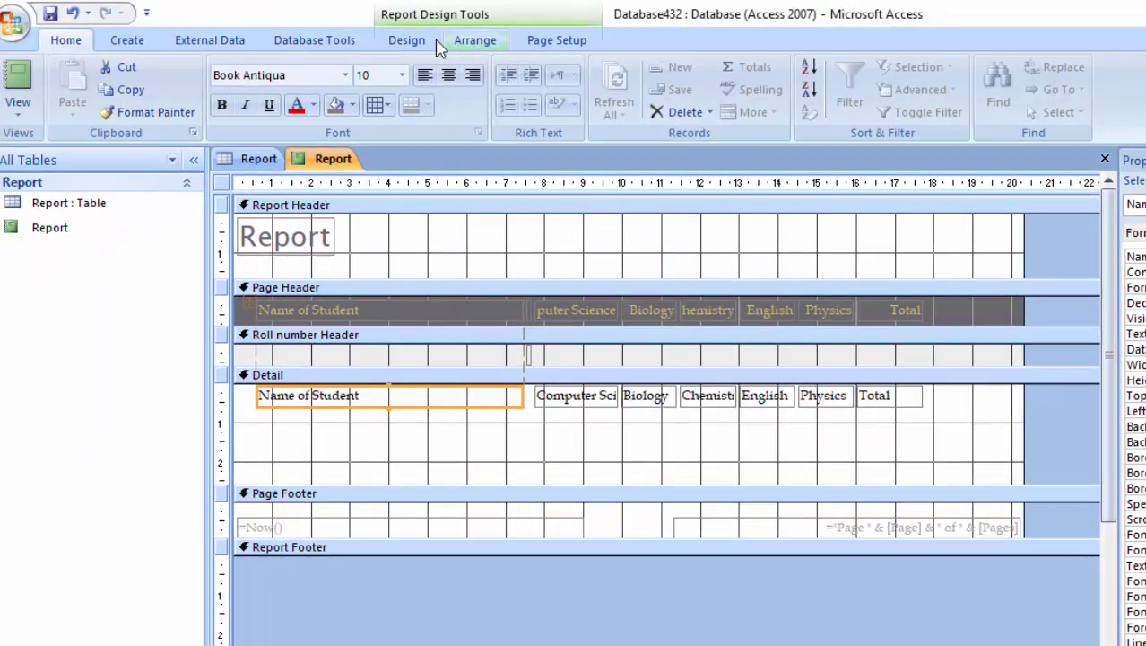
# - Draw a new unbound text box in the report's Detail section
pyautogui.click(429, 41)
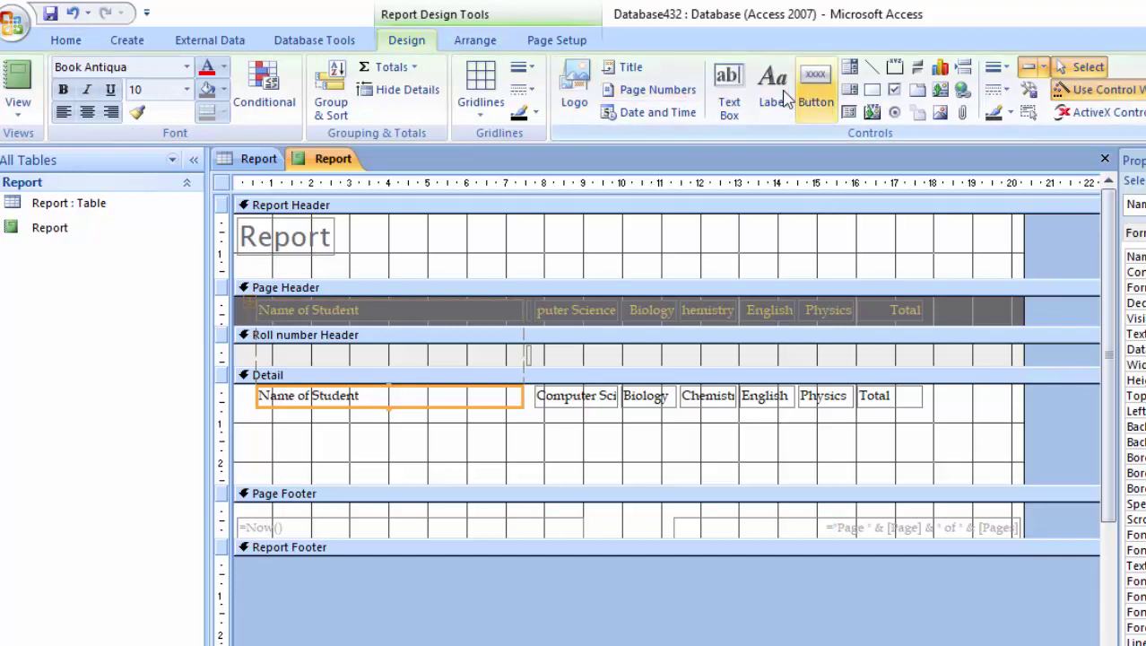
pyautogui.click(729, 83)
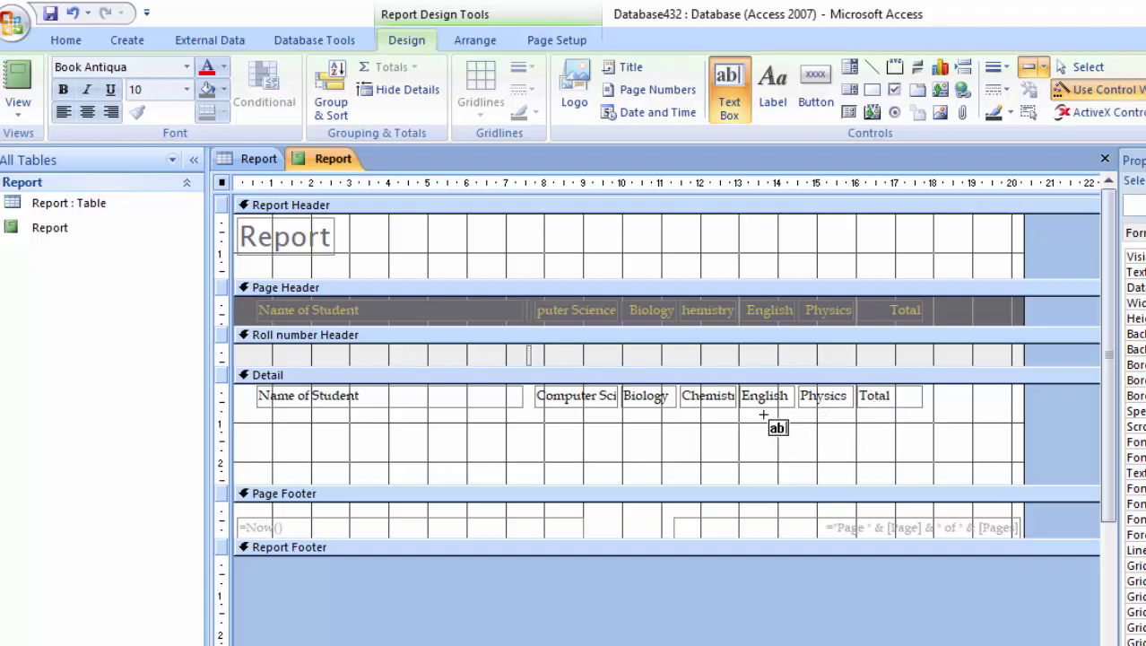
pyautogui.moveTo(764, 414); pyautogui.dragTo(883, 439)
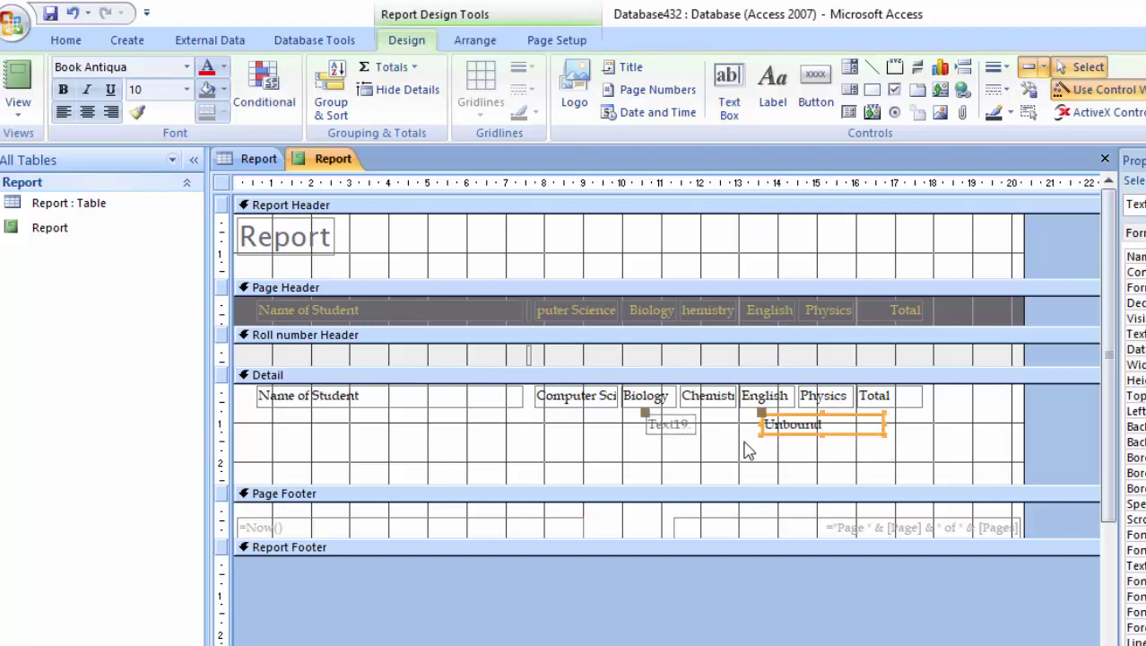
# - Change the new text box's label caption to 'TObtained Marks'
pyautogui.click(673, 428)
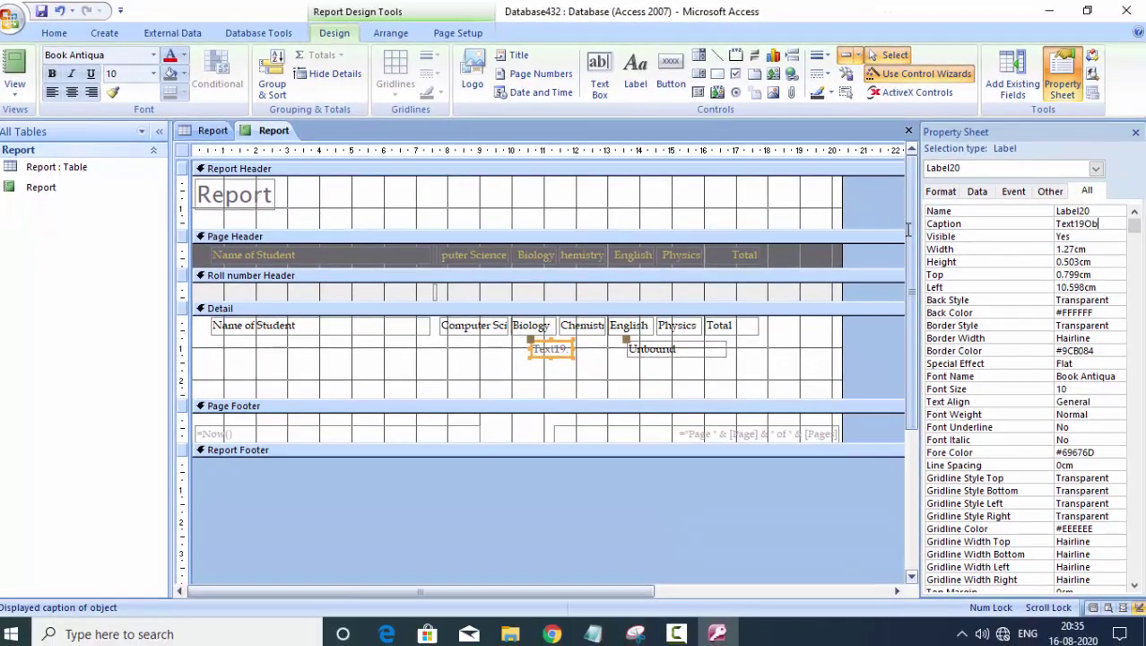
pyautogui.press('Delete')
pyautogui.press('Delete')
pyautogui.press('Delete')
pyautogui.write('tain')
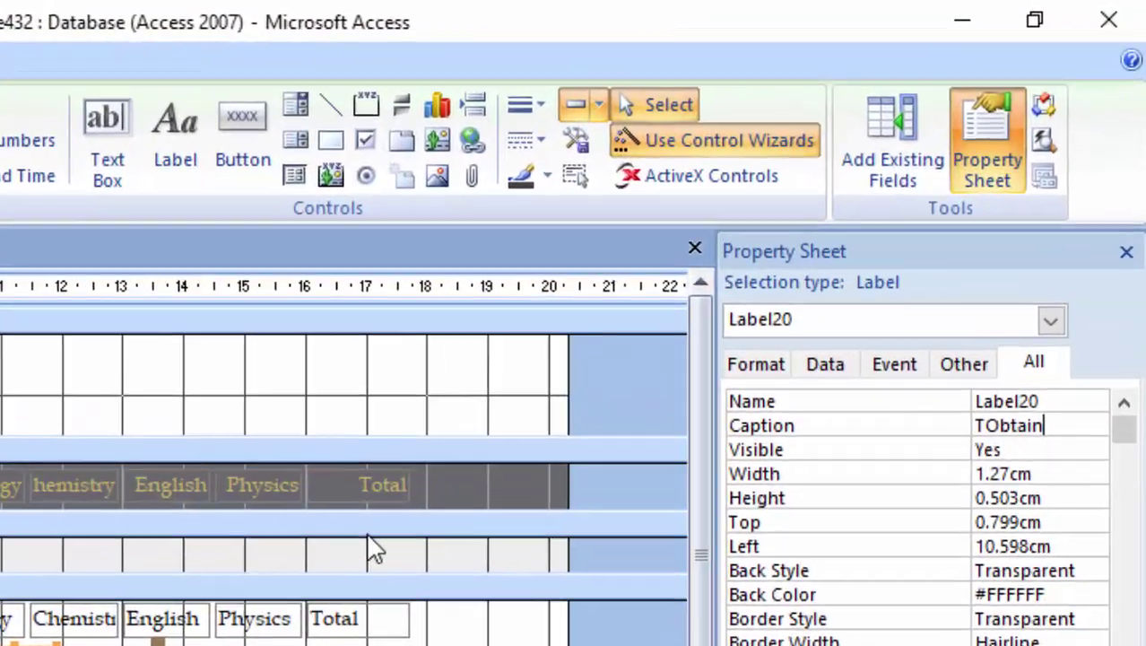
pyautogui.write('ed Mar')
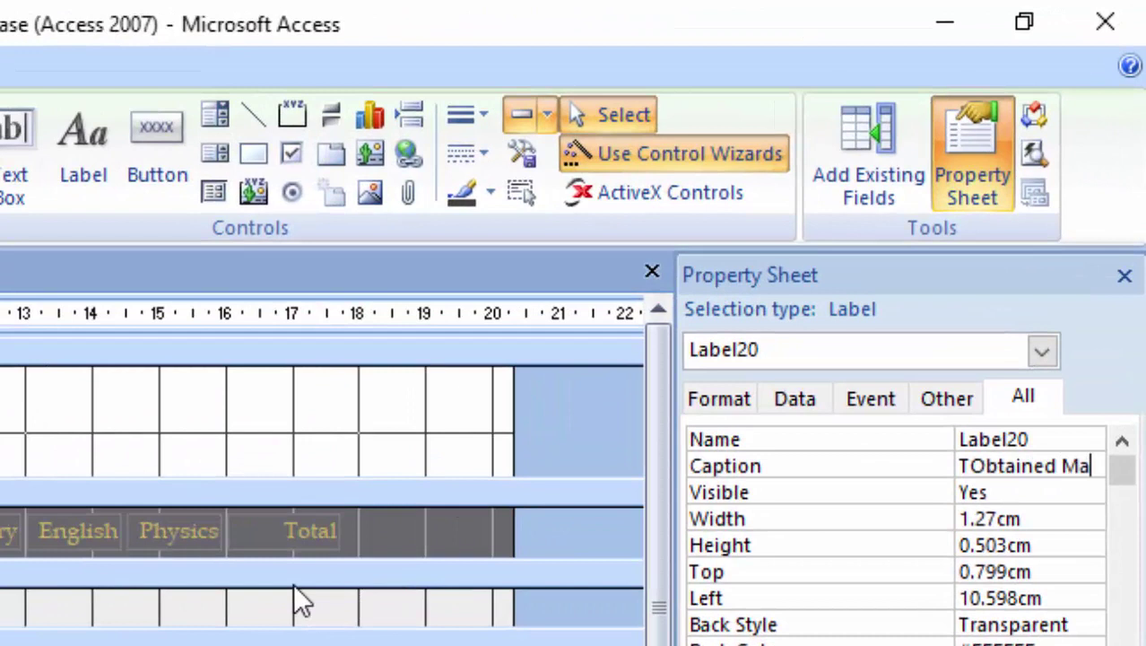
pyautogui.write('kas')
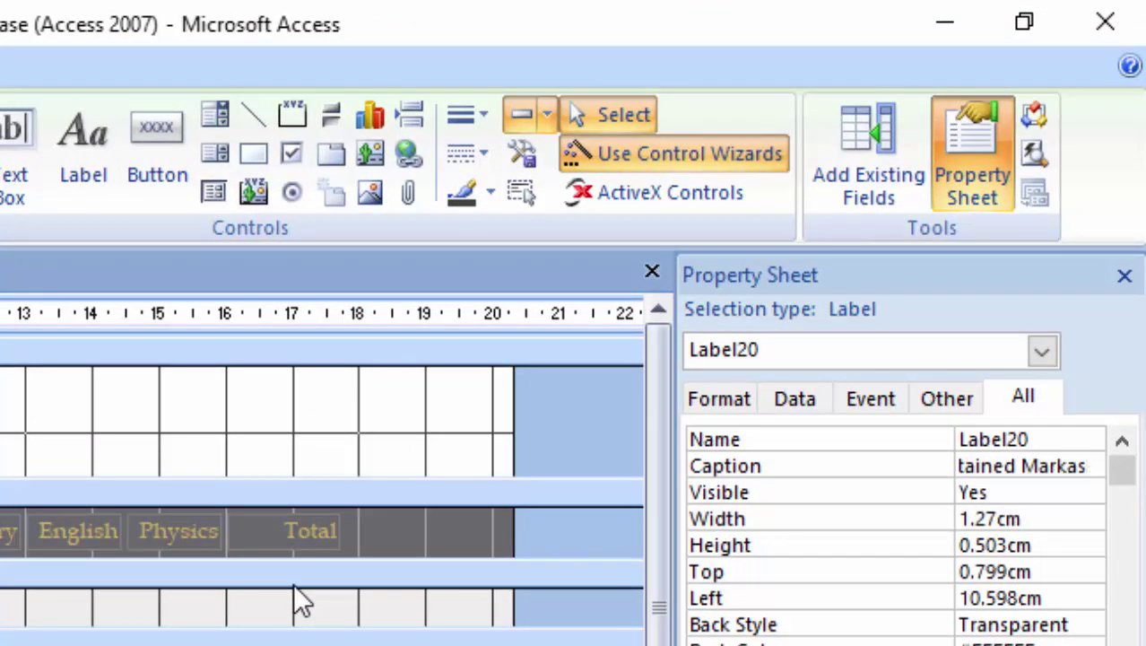
pyautogui.press('BackSpace')
pyautogui.press('BackSpace')
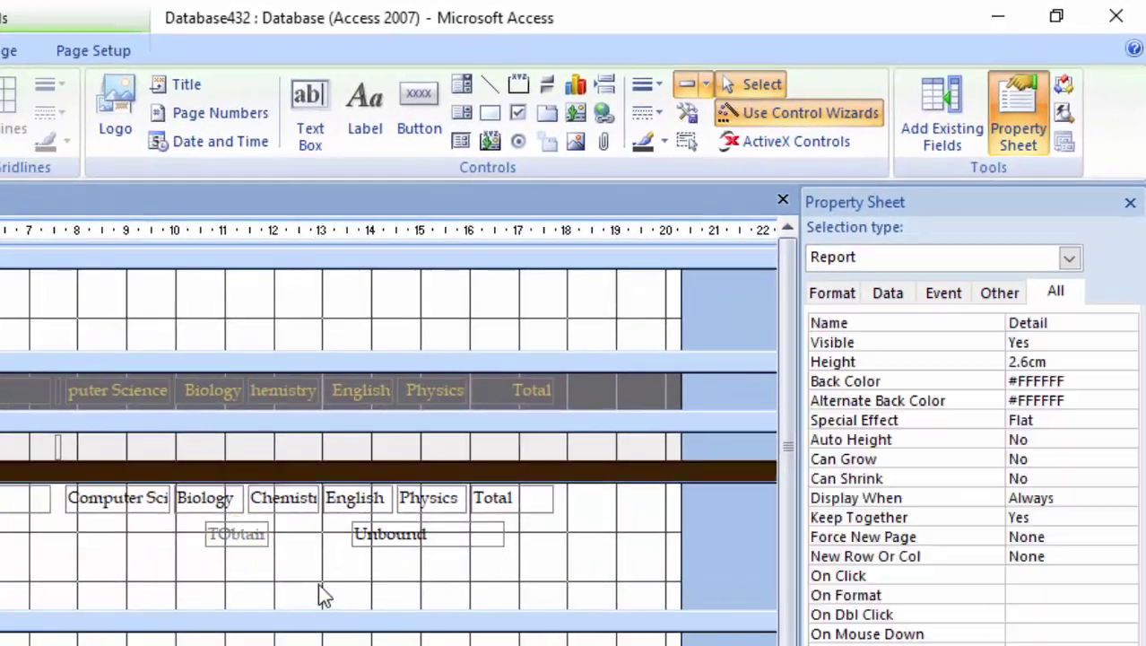
pyautogui.click(320, 594)
# - Rename the unbound text box from Text19 to Obtained Marks in the Property Sheet
pyautogui.click(412, 547)
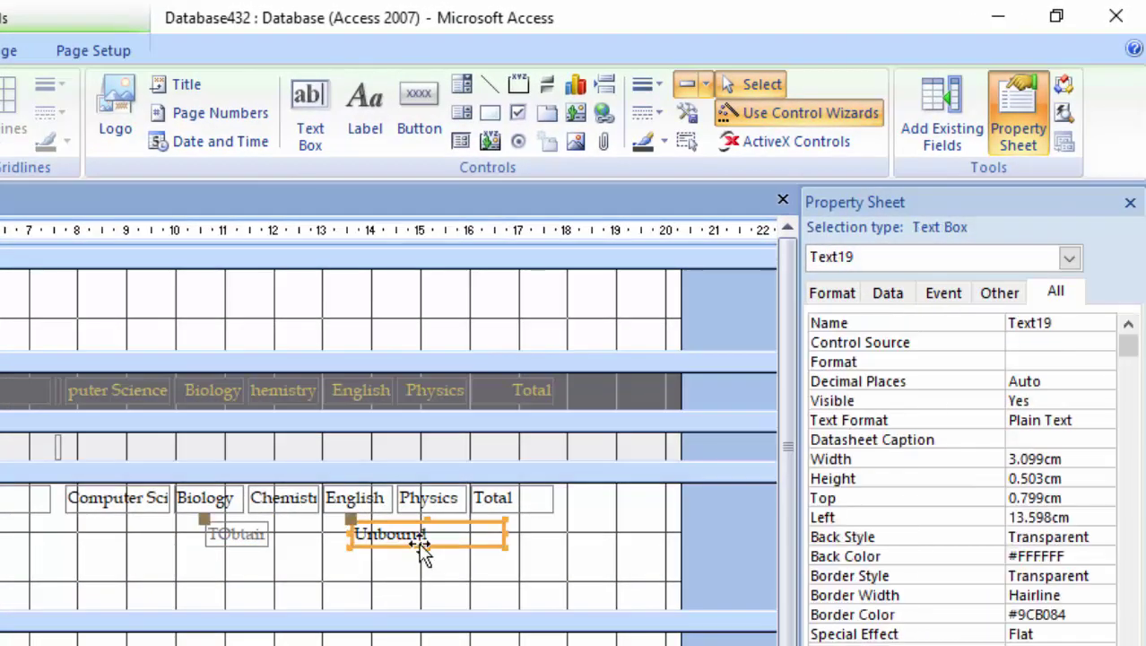
pyautogui.click(1089, 323)
pyautogui.hotkey('shift', 'Home')
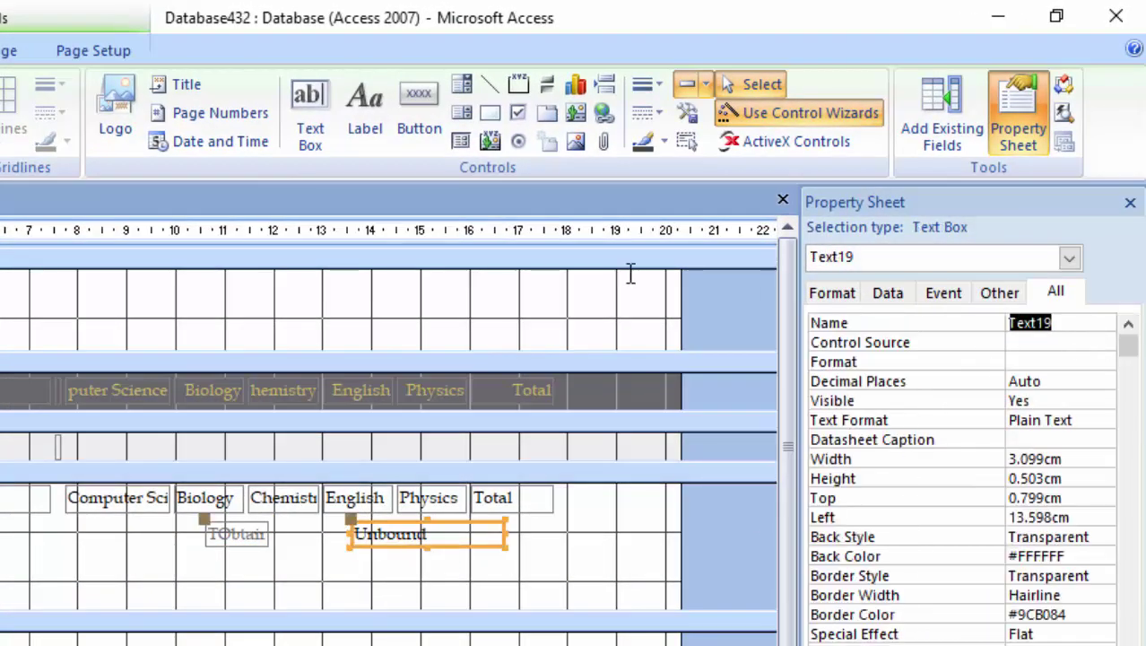
pyautogui.press('BackSpace')
pyautogui.write('Ob')
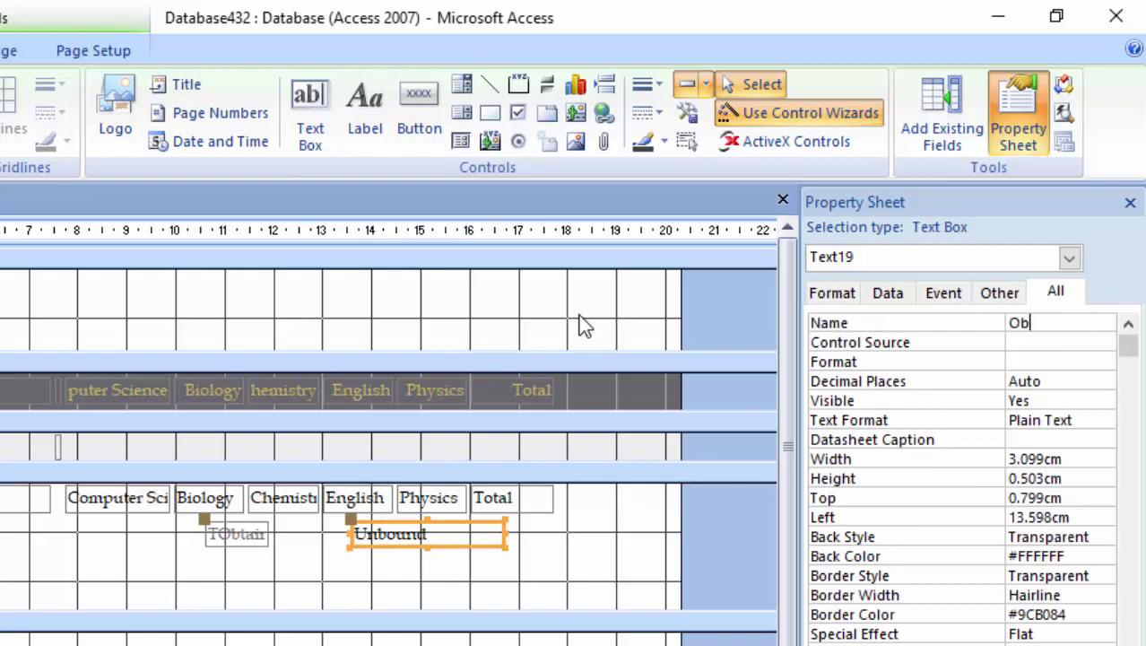
pyautogui.write('ta')
pyautogui.write('ks')
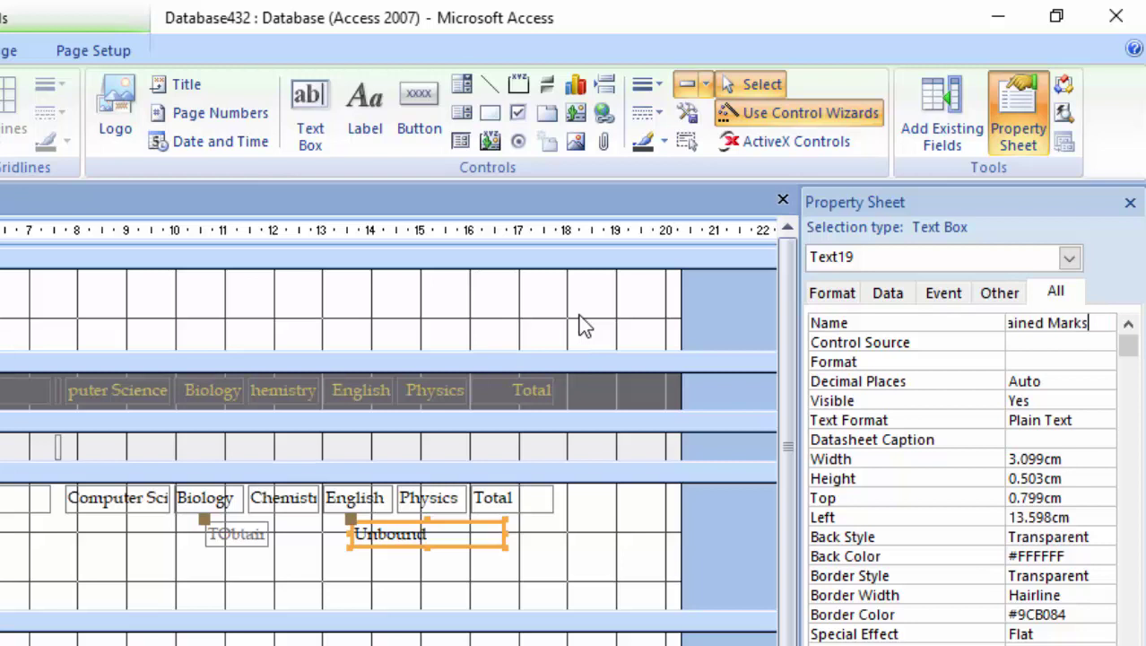
pyautogui.click(428, 592)
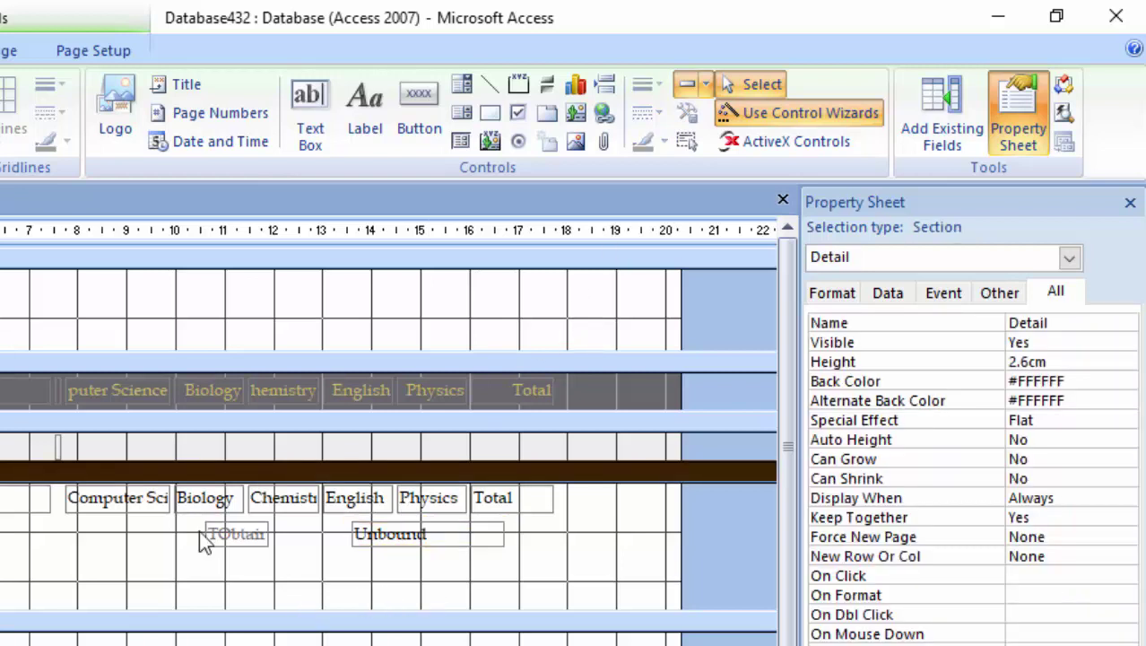
# - Clear the label's TObtain caption and retype it as Obtained Marks
pyautogui.click(261, 537)
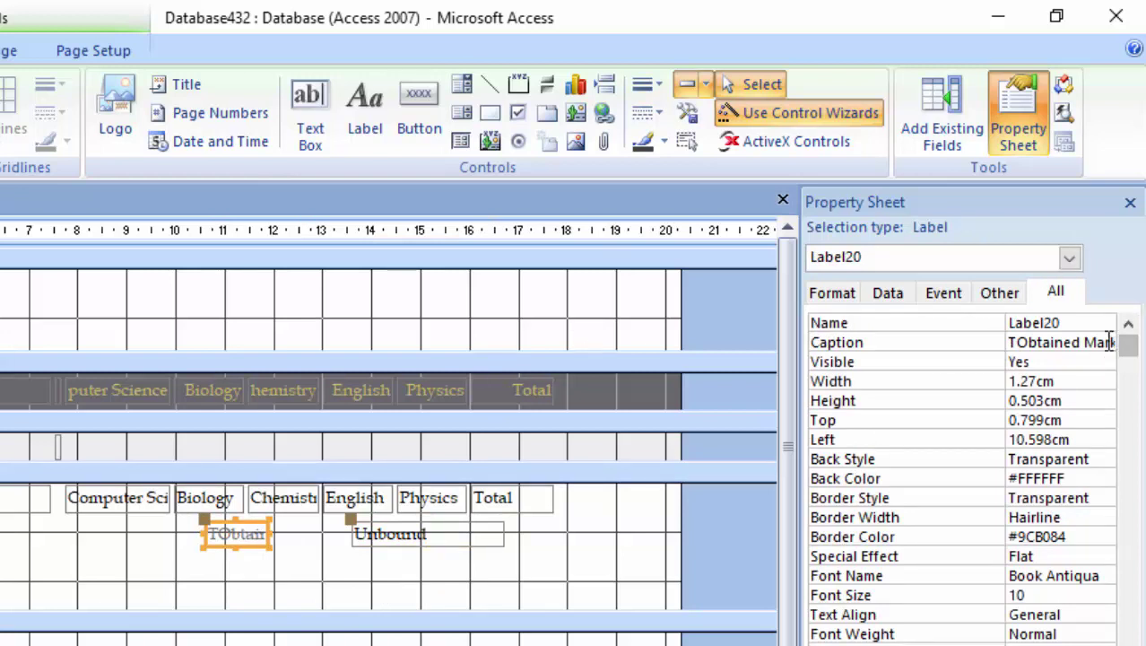
pyautogui.moveTo(1107, 342); pyautogui.dragTo(939, 339)
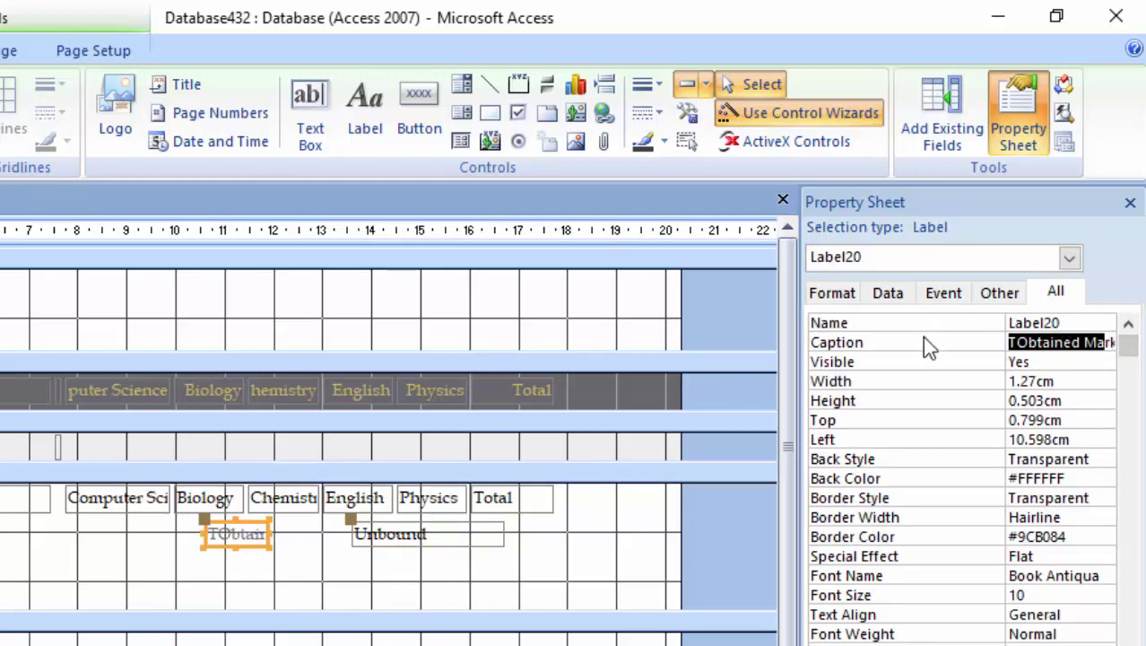
pyautogui.press('Delete')
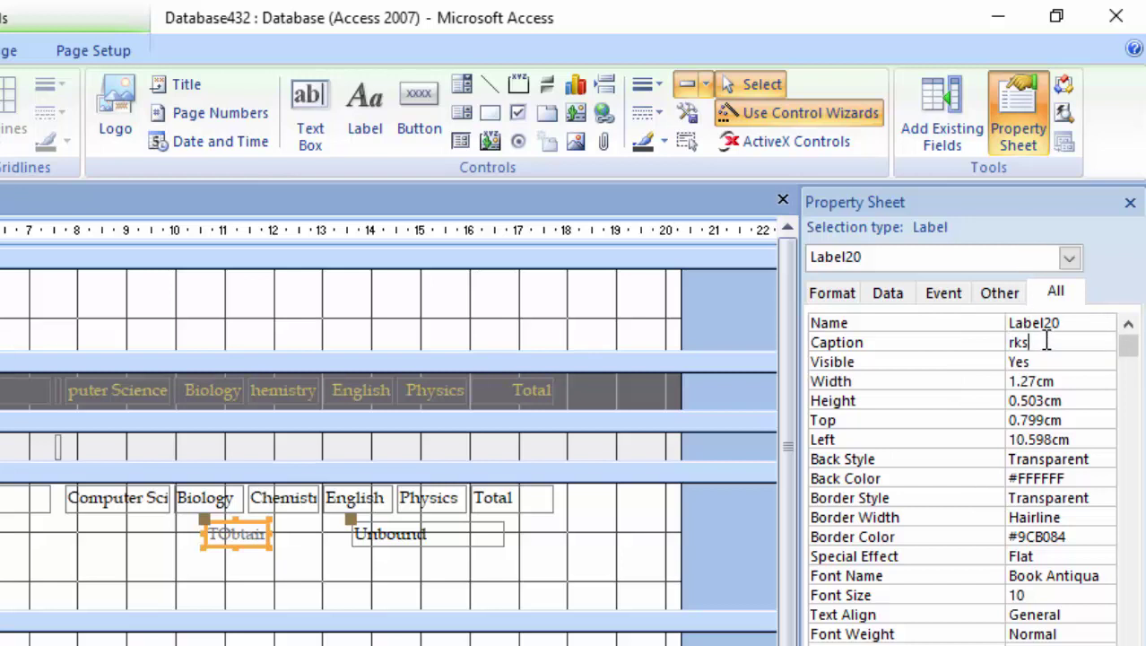
pyautogui.click(862, 342)
pyautogui.press('Delete')
pyautogui.write('ark')
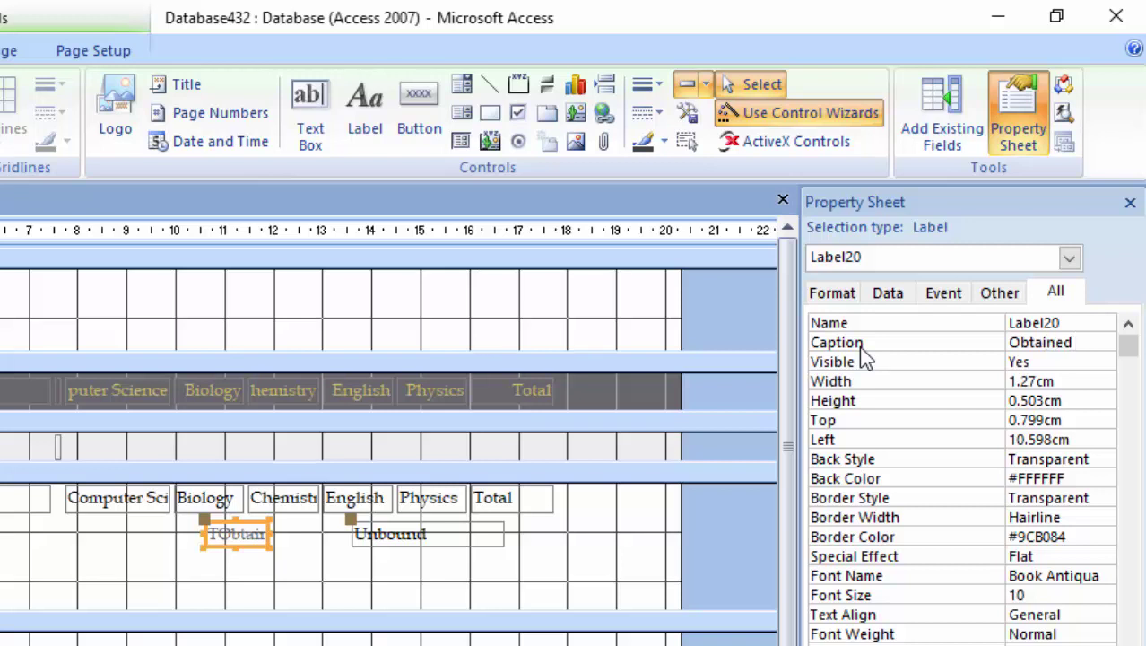
pyautogui.write('s')
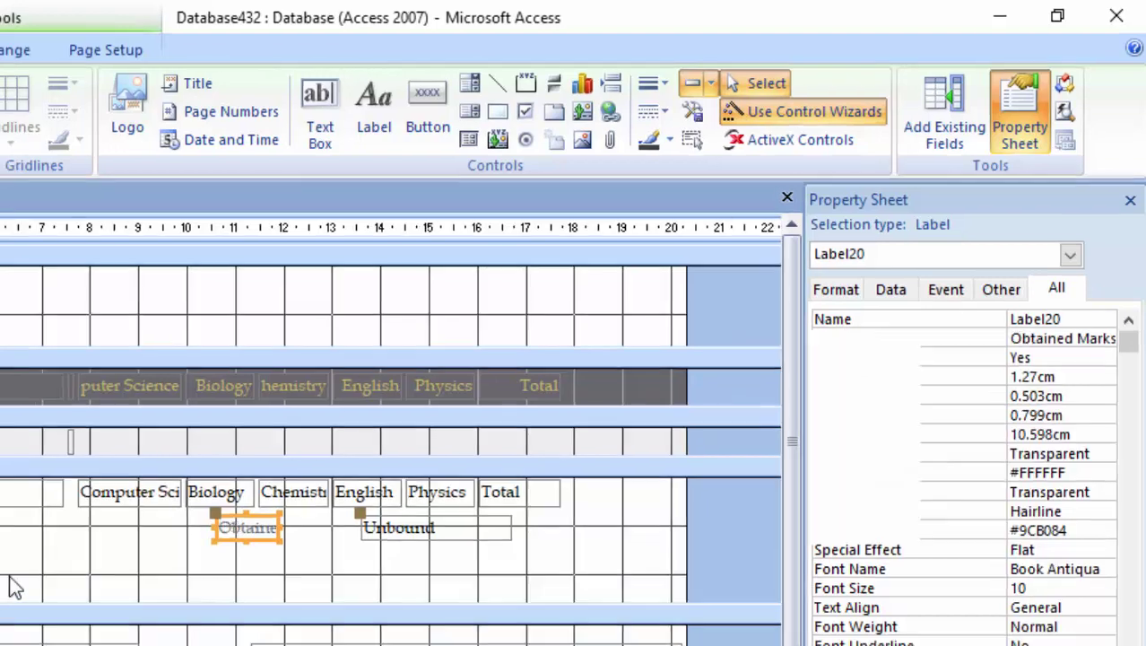
# - Widen the Obtained Marks label to show its full caption, then shift the label and box left
pyautogui.click(526, 373)
pyautogui.click(534, 352)
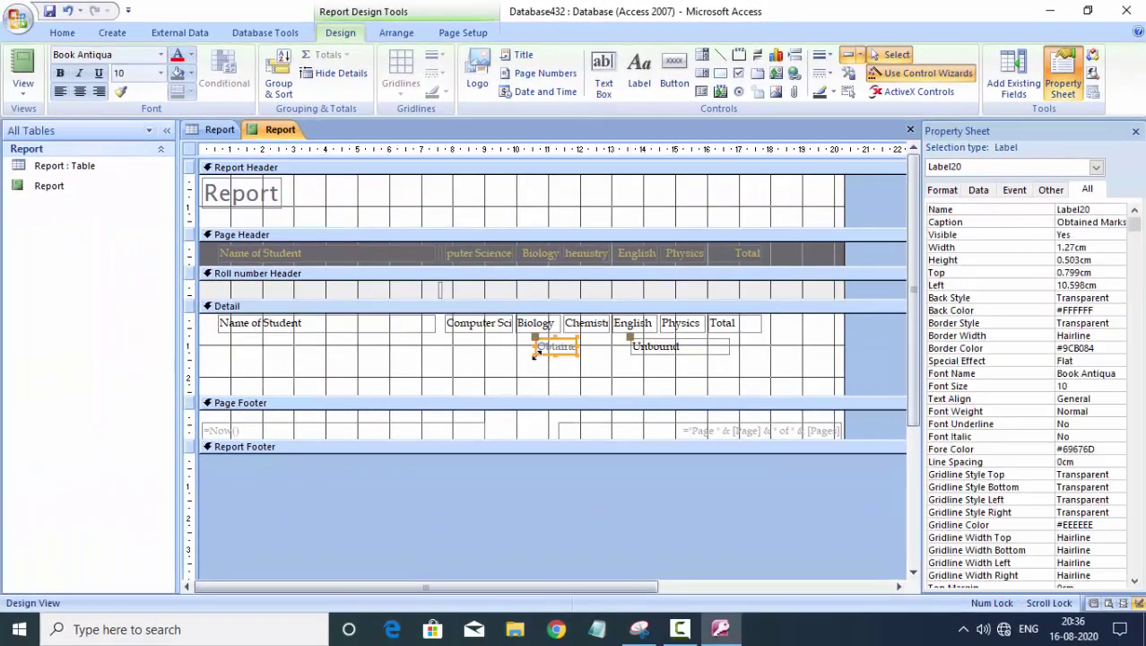
pyautogui.moveTo(524, 352); pyautogui.dragTo(480, 351)
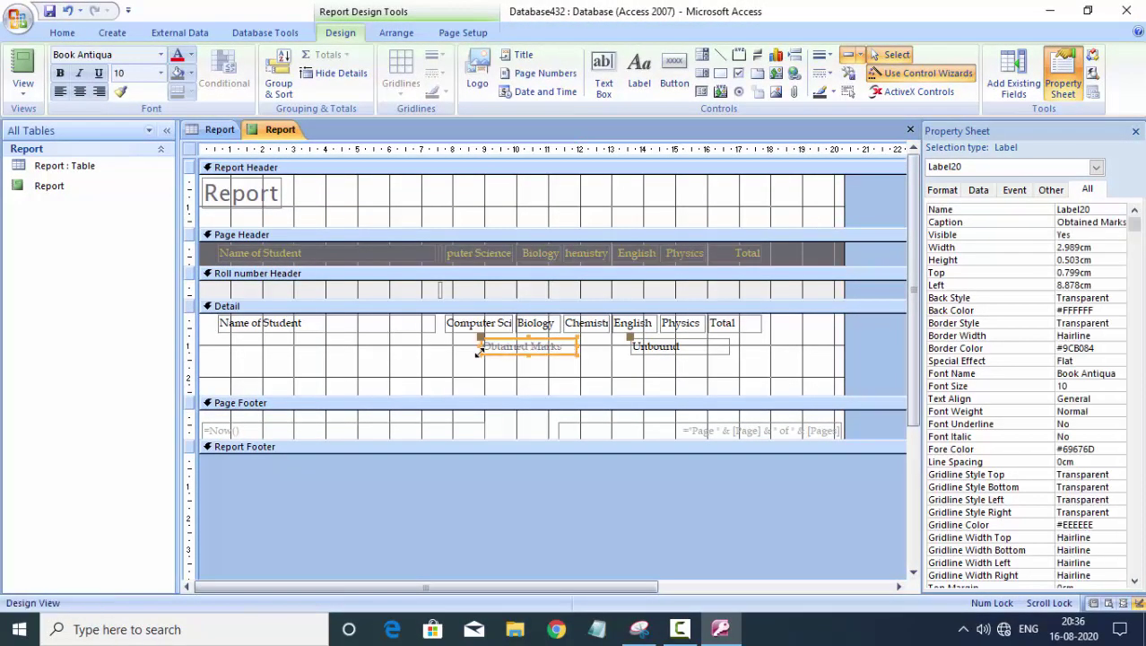
pyautogui.click(529, 374)
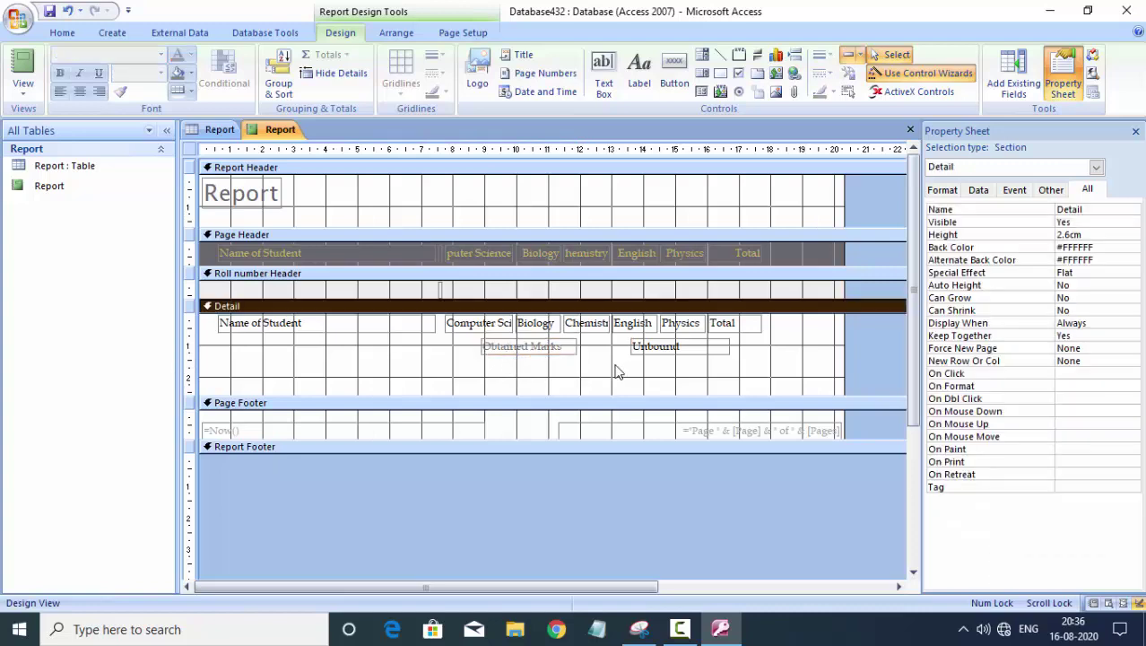
pyautogui.click(642, 351)
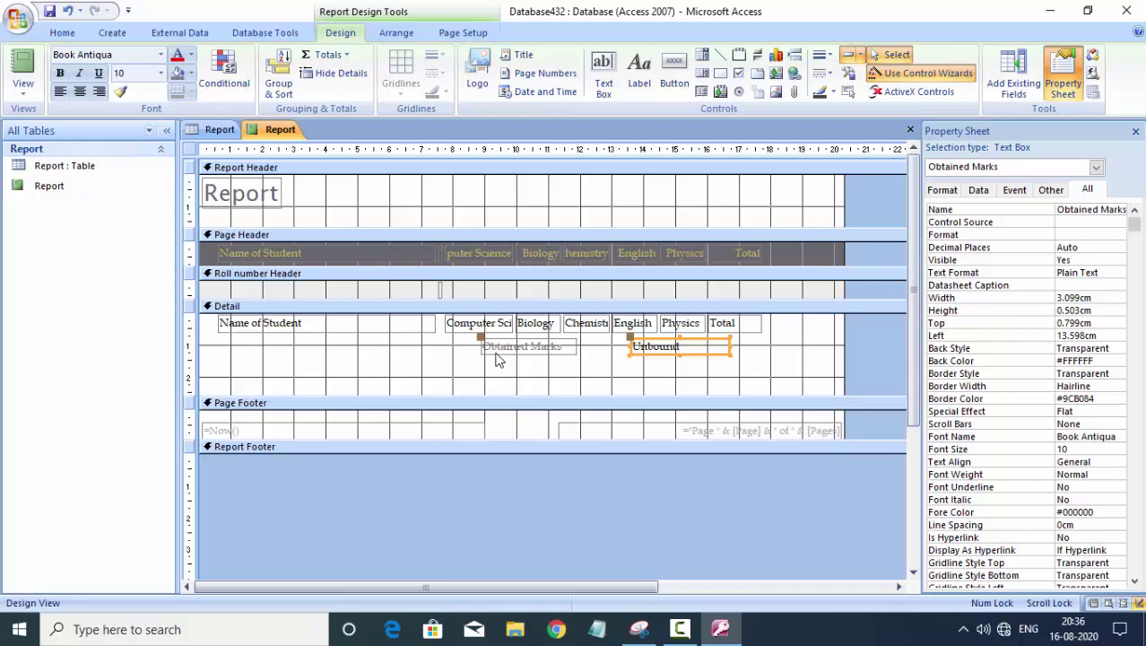
pyautogui.moveTo(500, 355); pyautogui.dragTo(466, 370)
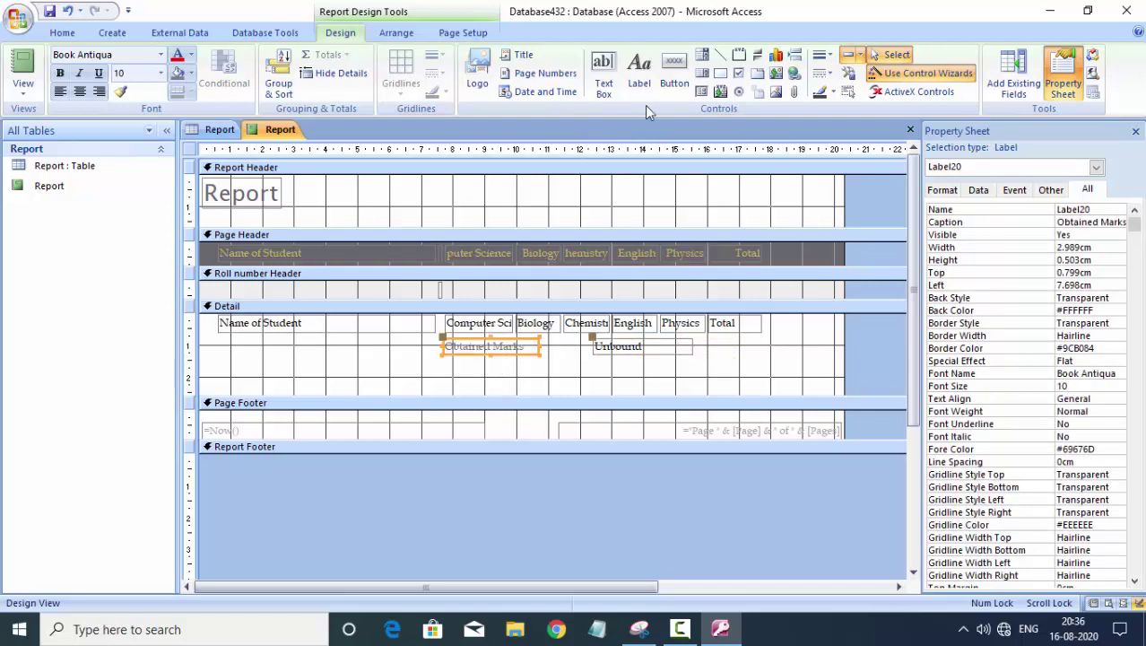
# - Draw a second unbound text box, Text21, beneath the Obtained Marks pair
pyautogui.click(604, 76)
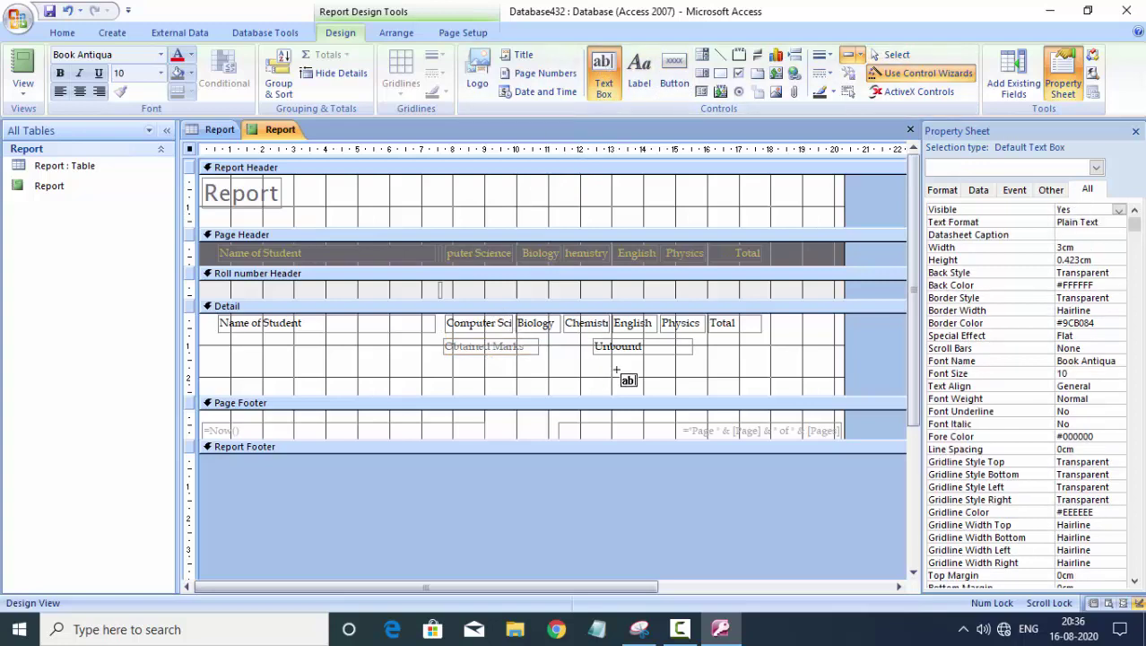
pyautogui.moveTo(596, 358); pyautogui.dragTo(694, 374)
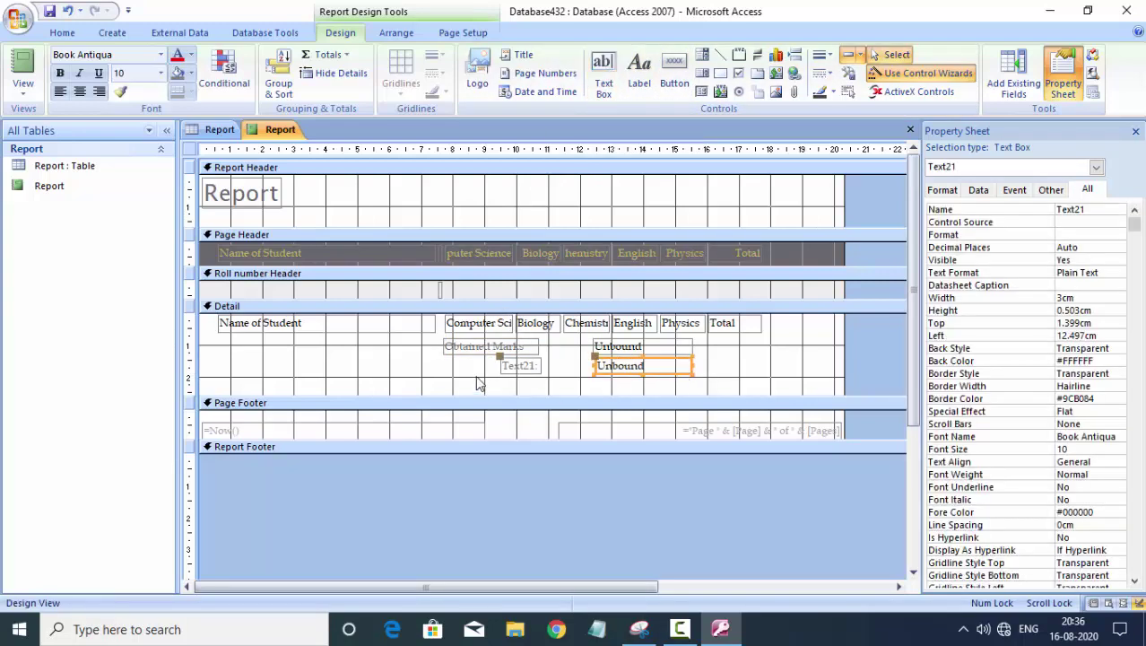
pyautogui.click(516, 366)
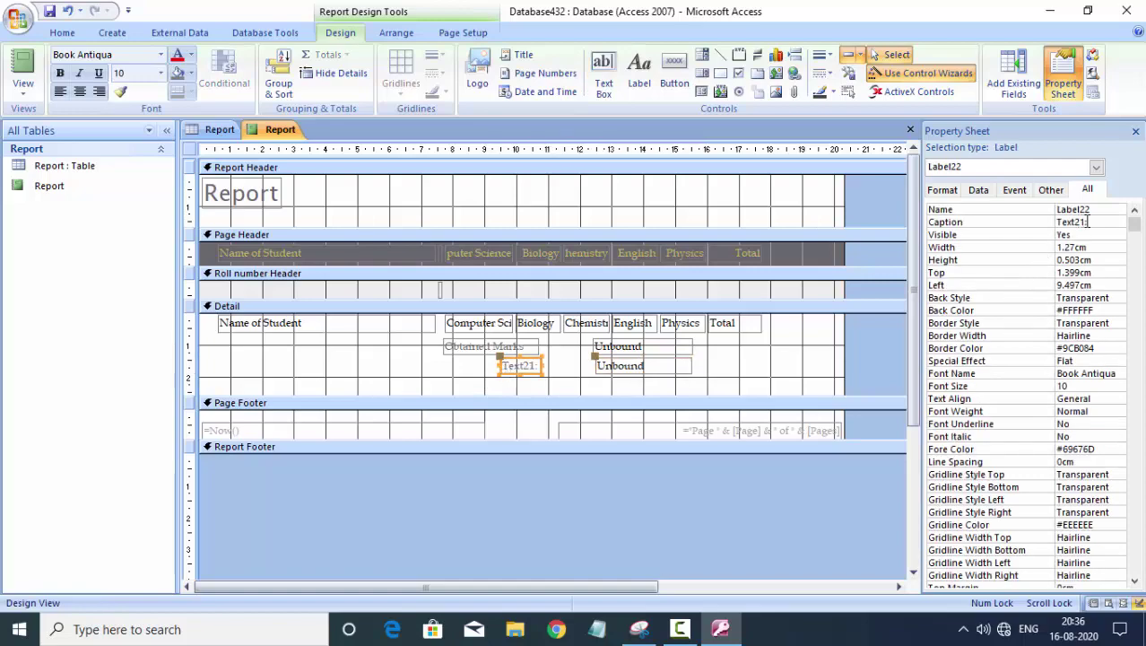
# - Change the new label's caption from Text21 to Average and widen it leftward
pyautogui.doubleClick(1092, 221)
pyautogui.press('BackSpace')
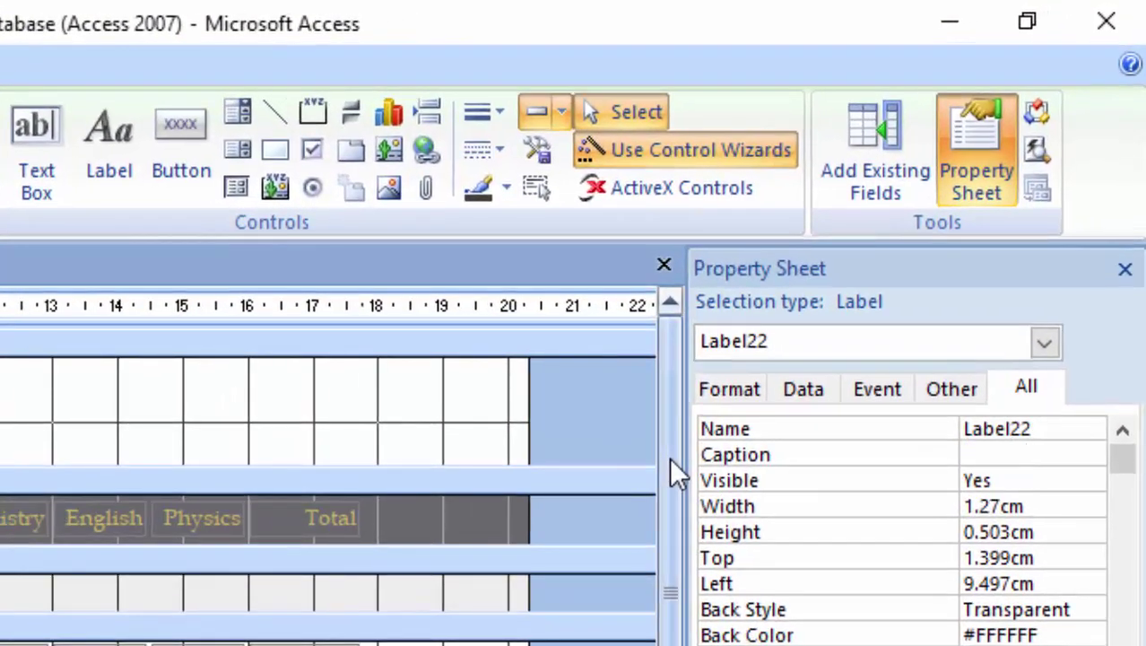
pyautogui.write('Av')
pyautogui.write('erage')
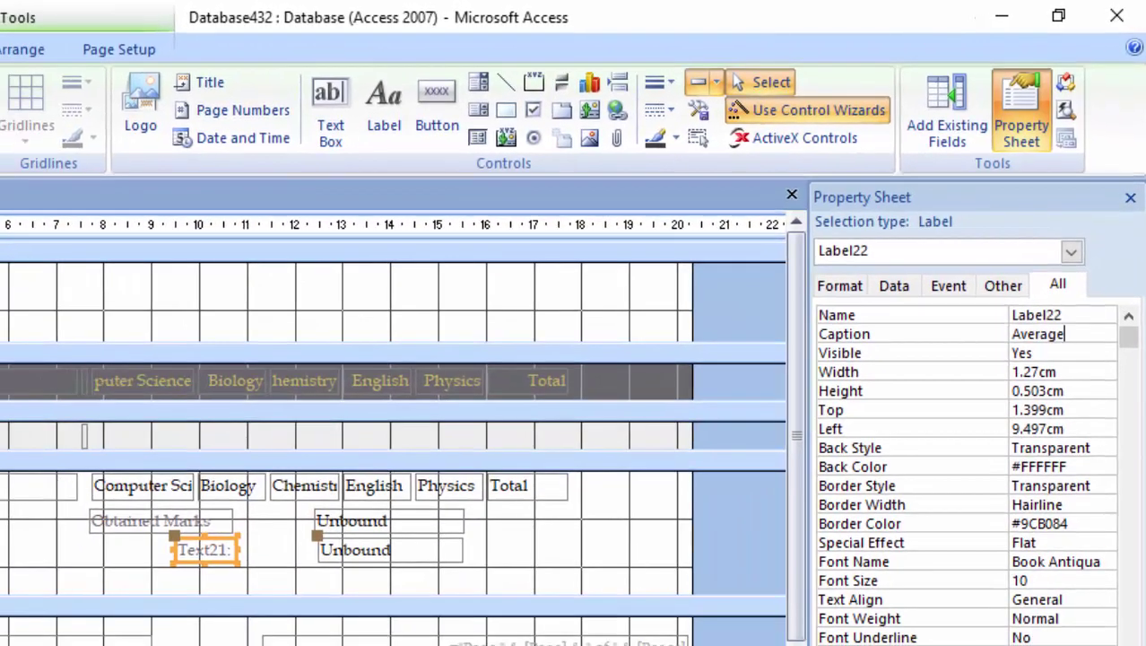
pyautogui.click(426, 558)
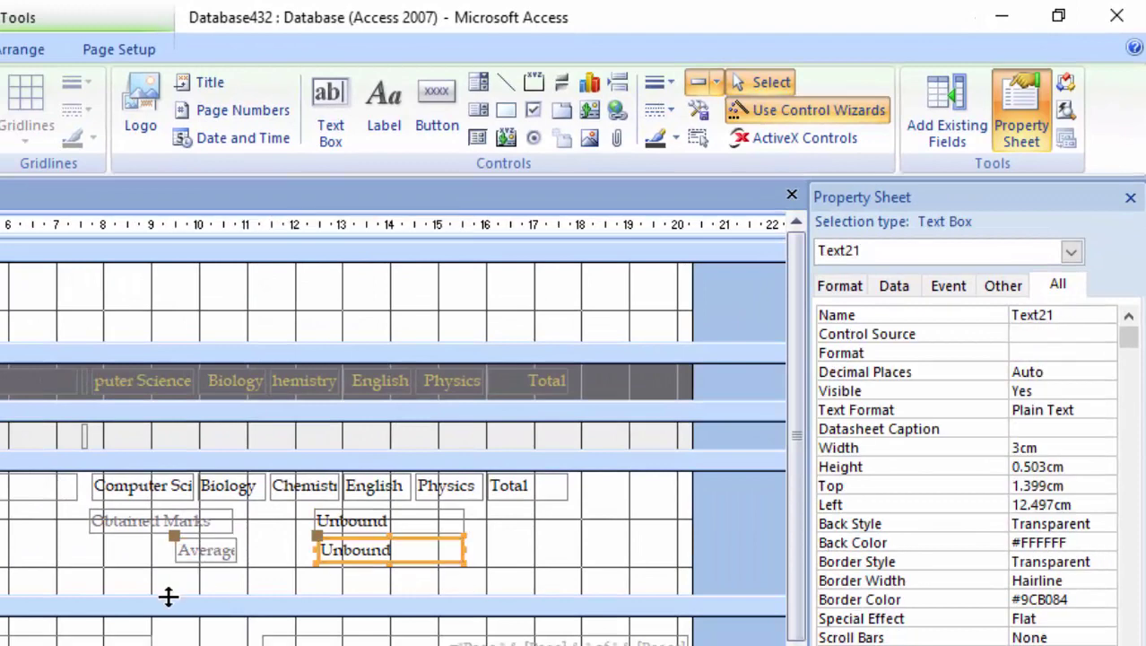
pyautogui.click(179, 558)
pyautogui.moveTo(176, 562); pyautogui.dragTo(88, 563)
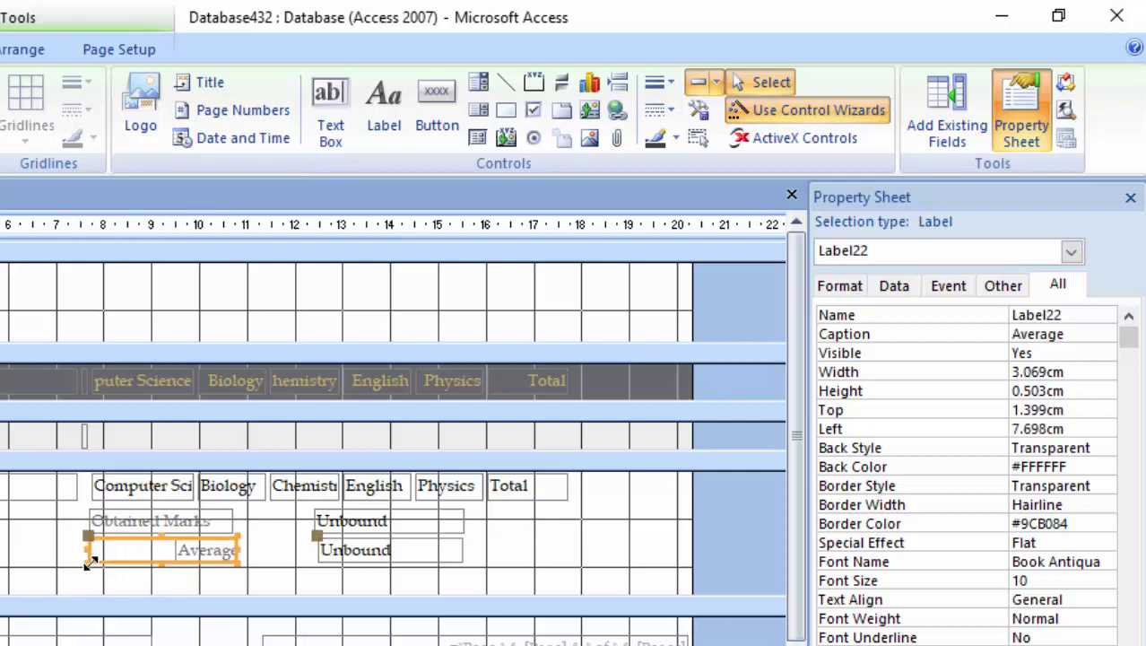
# - Select the text box beside Average and clear its old name Text21
pyautogui.click(357, 554)
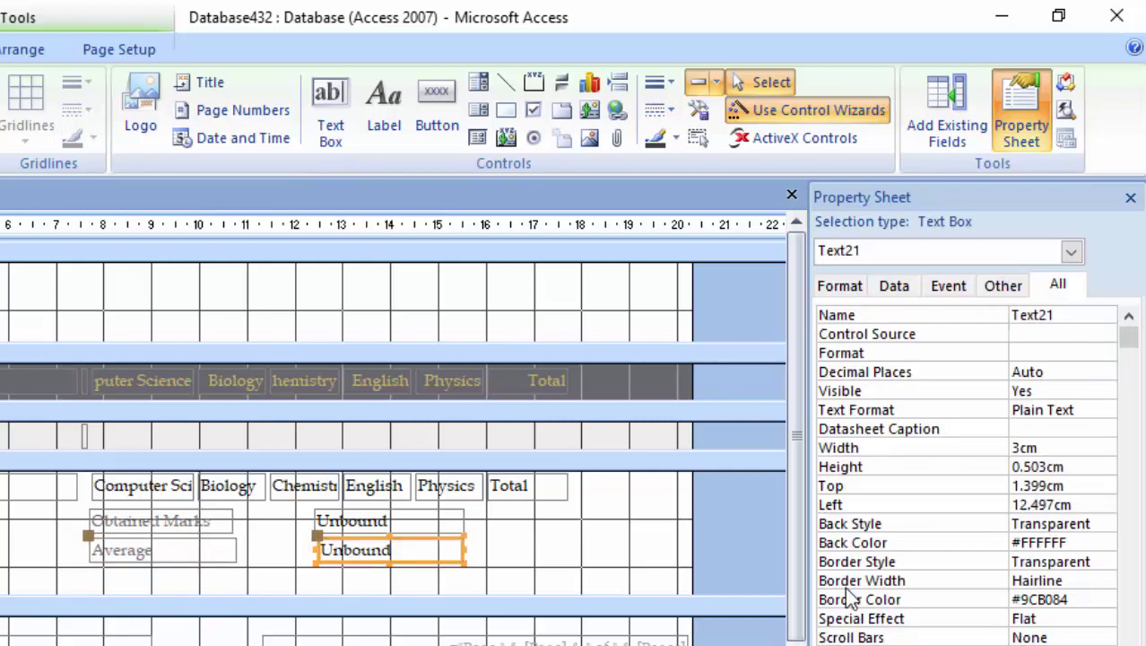
pyautogui.doubleClick(1048, 310)
pyautogui.press('BackSpace')
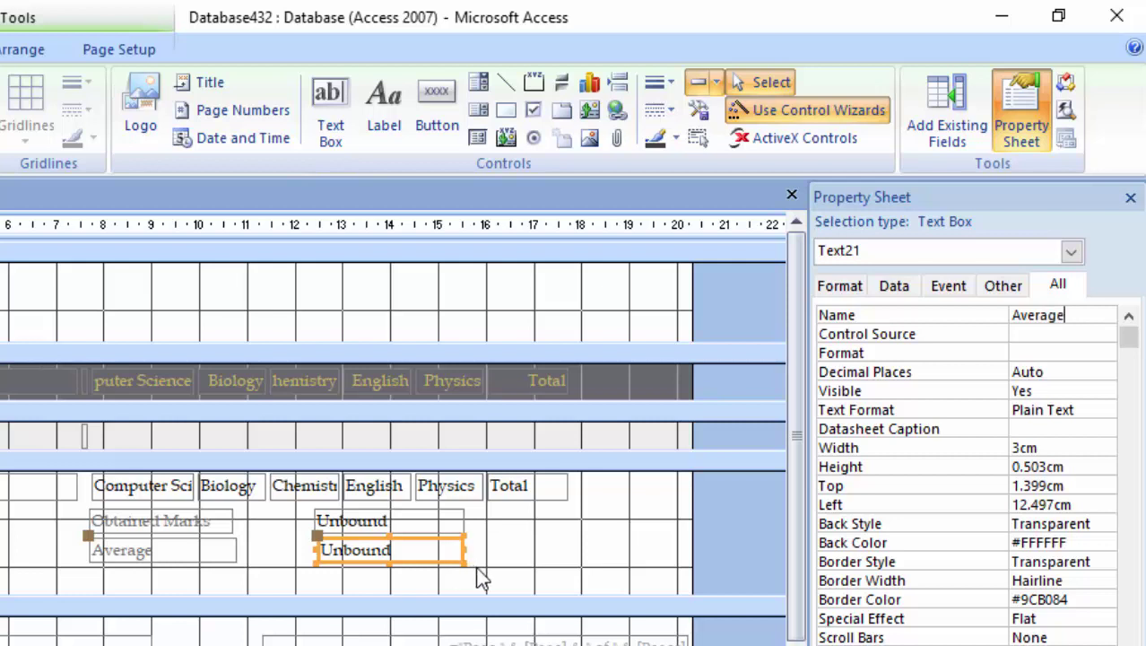
pyautogui.write('Average')
# - Build the control source as Computer Science + Biology + Chemistry + English + Physics in the Expression Builder
pyautogui.click(1086, 333)
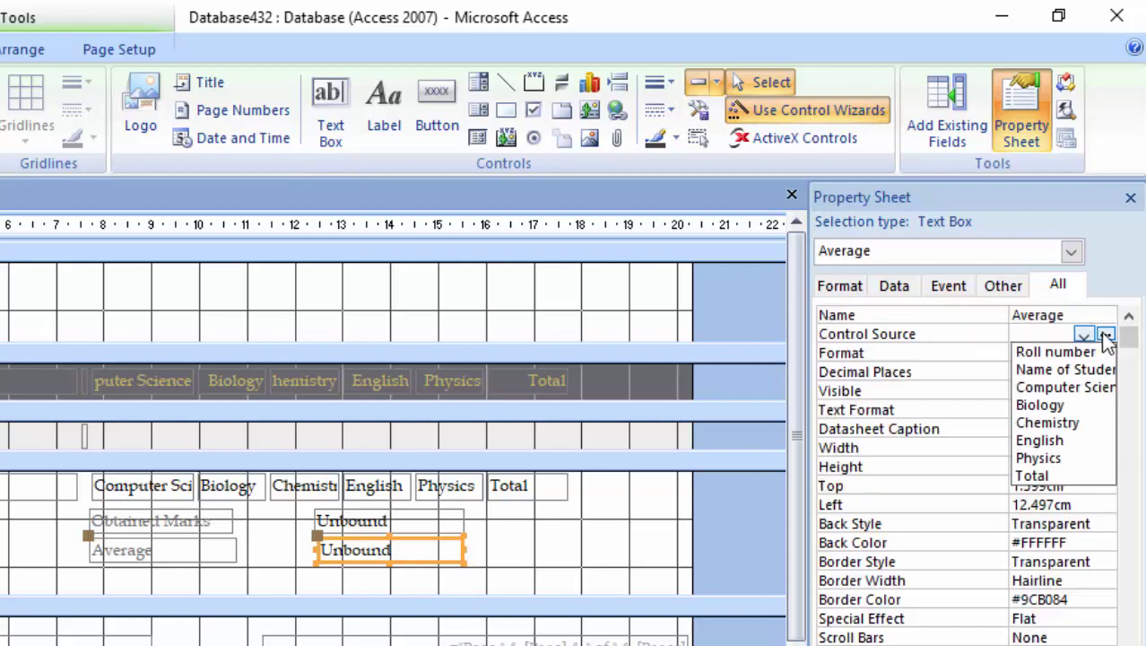
pyautogui.click(1105, 335)
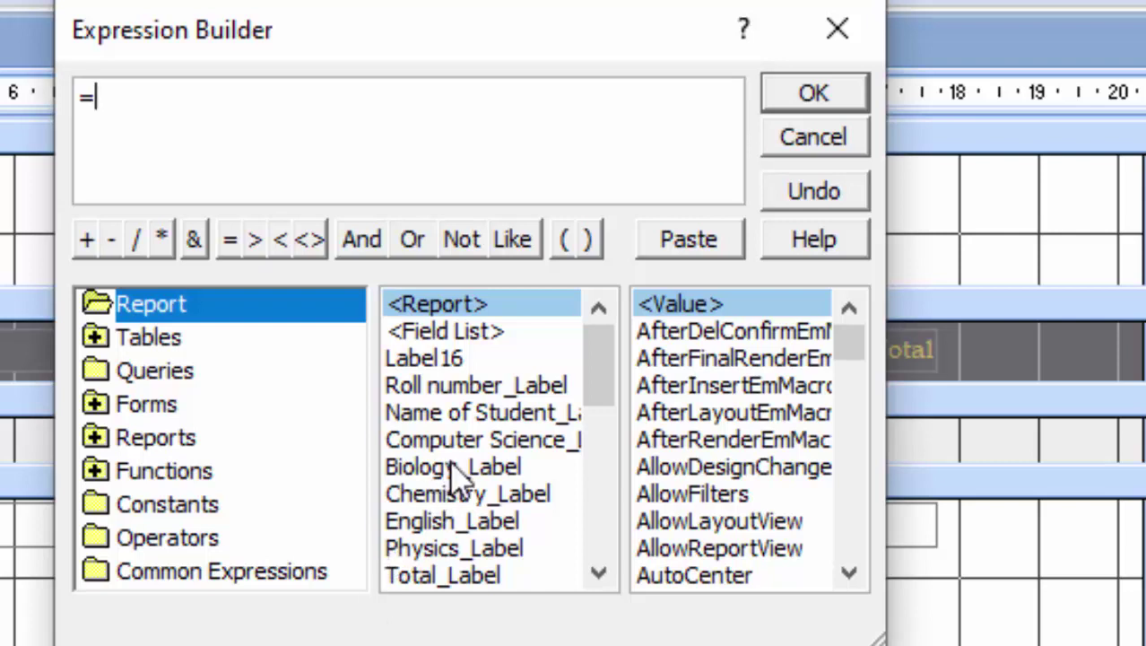
pyautogui.doubleClick(475, 442)
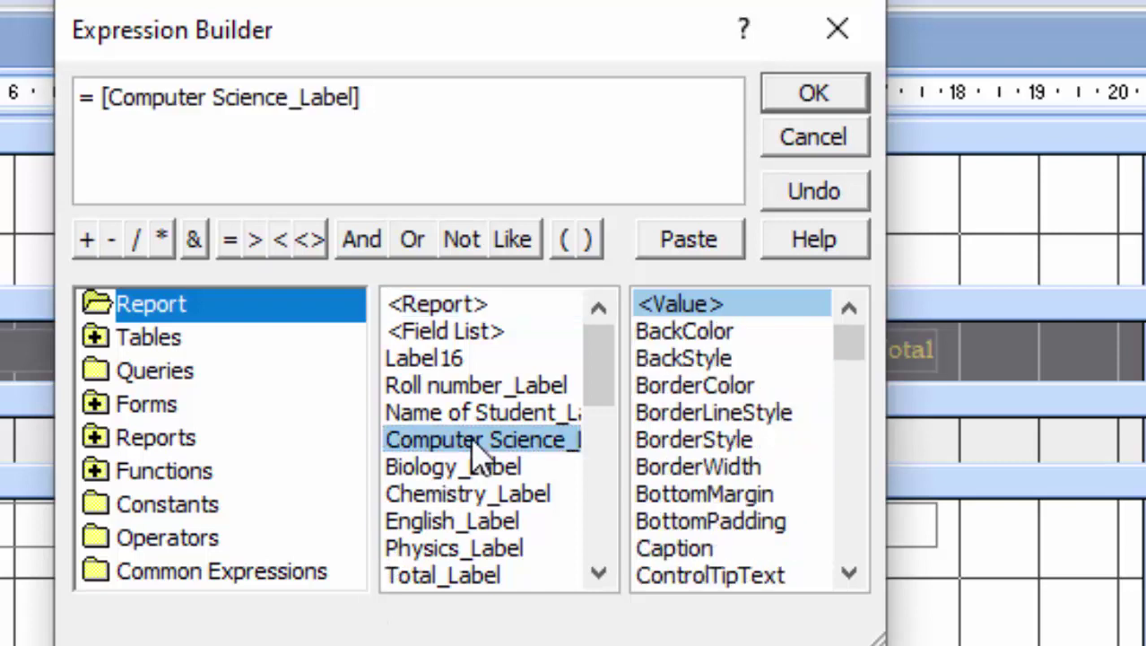
pyautogui.scroll(-2, 478, 453)
pyautogui.doubleClick(491, 494)
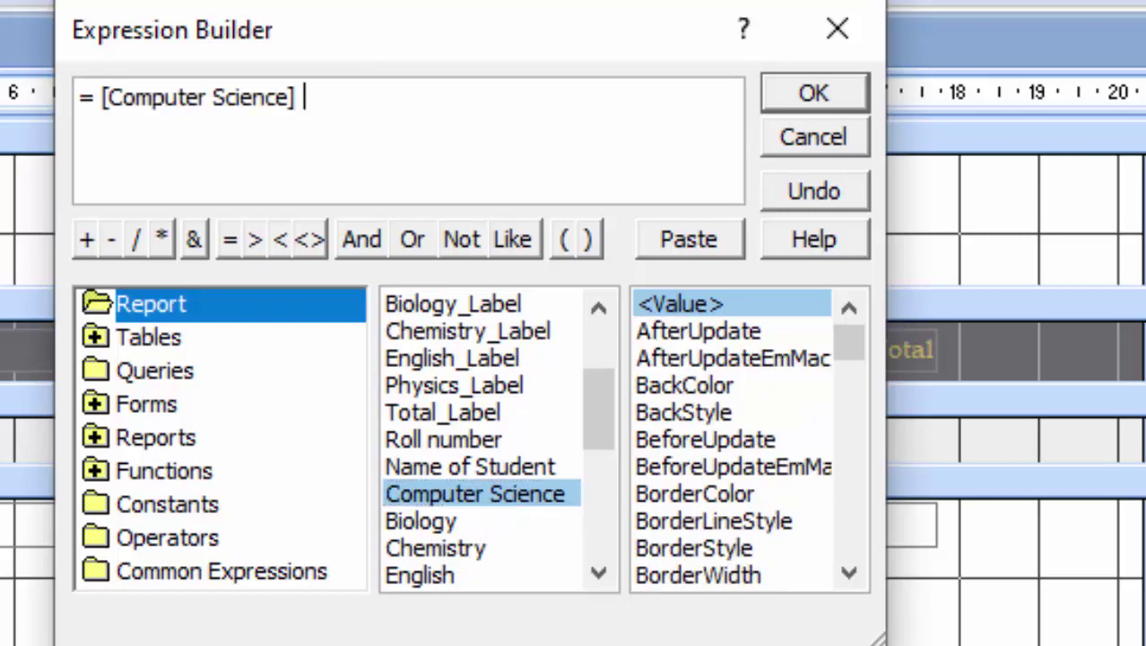
pyautogui.write('+')
pyautogui.doubleClick(429, 527)
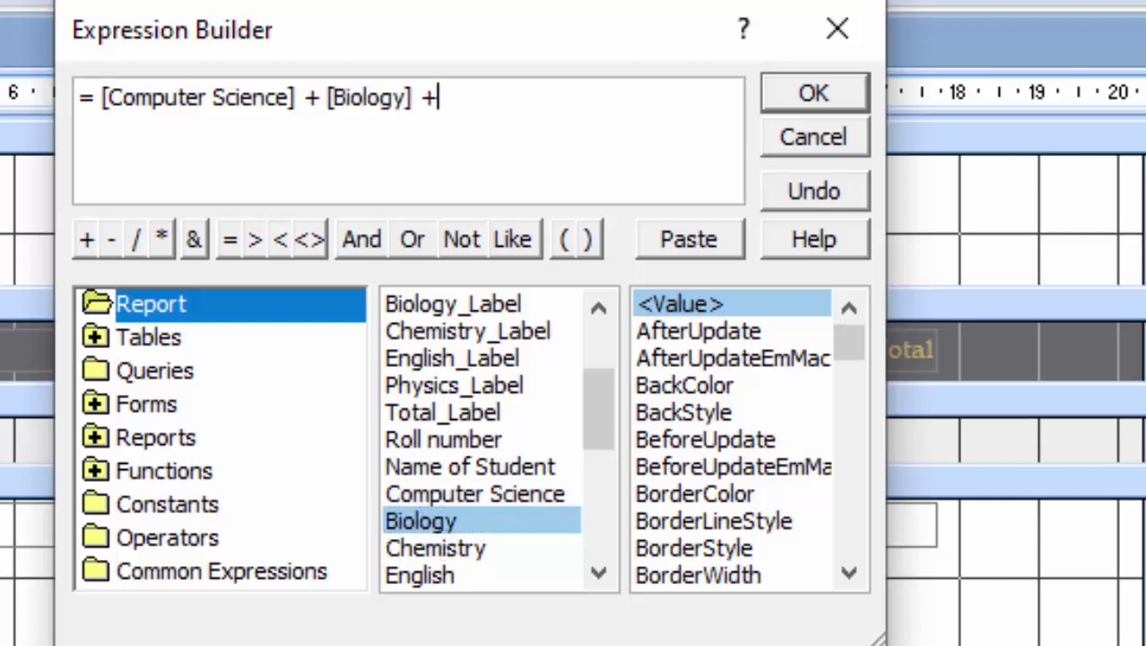
pyautogui.doubleClick(467, 549)
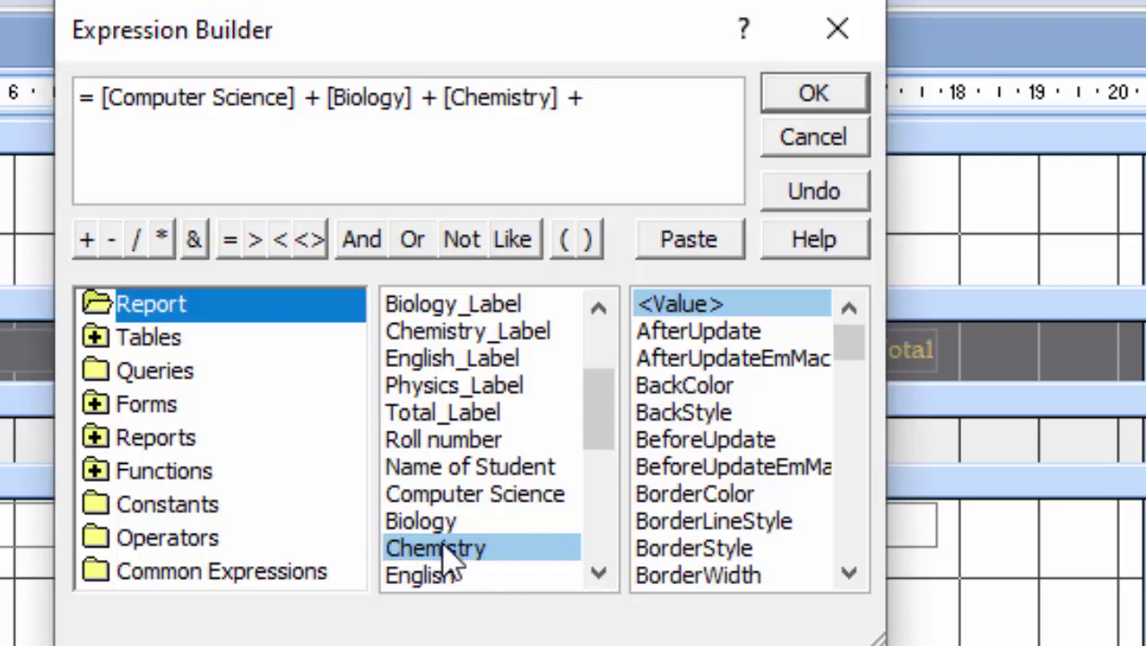
pyautogui.scroll(-1, 453, 561)
pyautogui.doubleClick(427, 497)
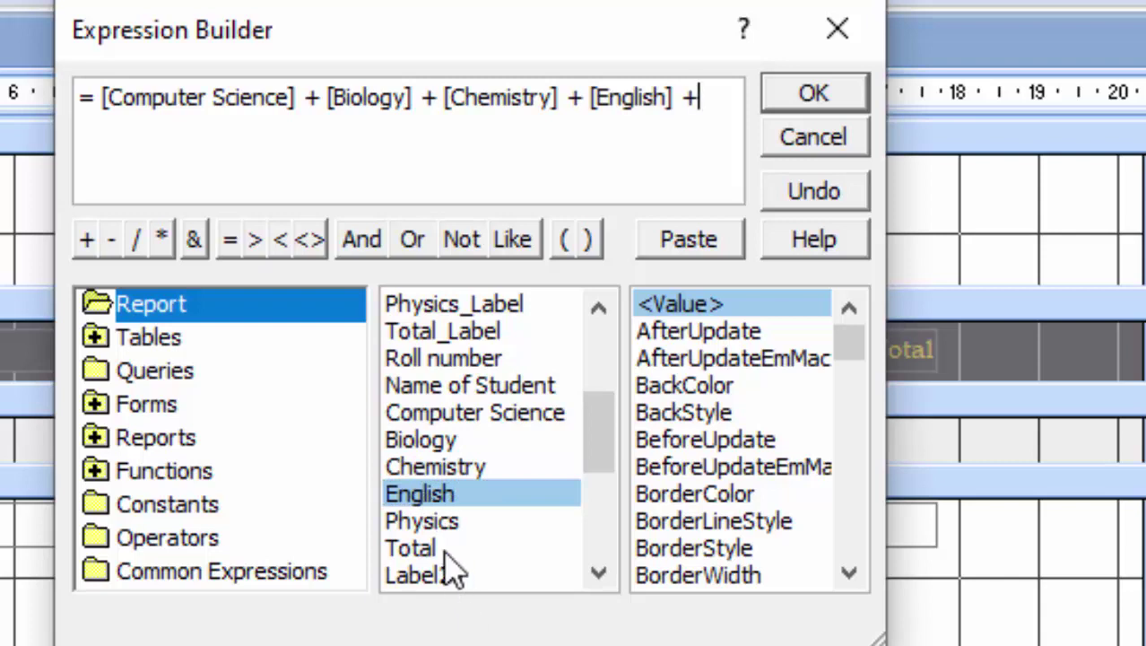
pyautogui.doubleClick(436, 526)
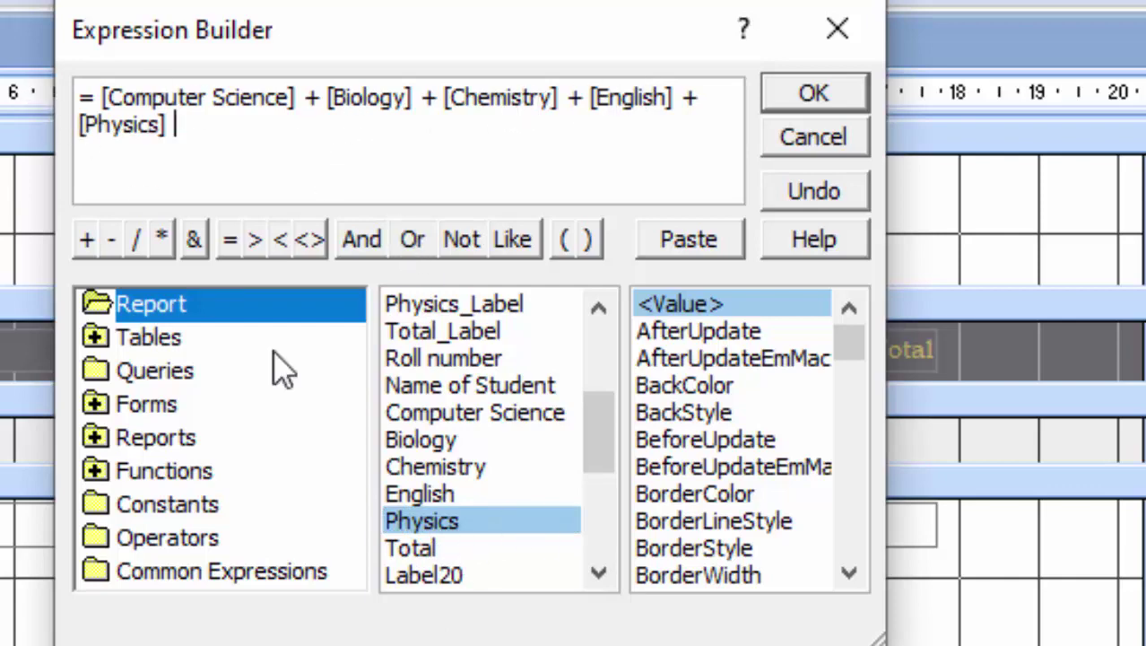
pyautogui.click(815, 94)
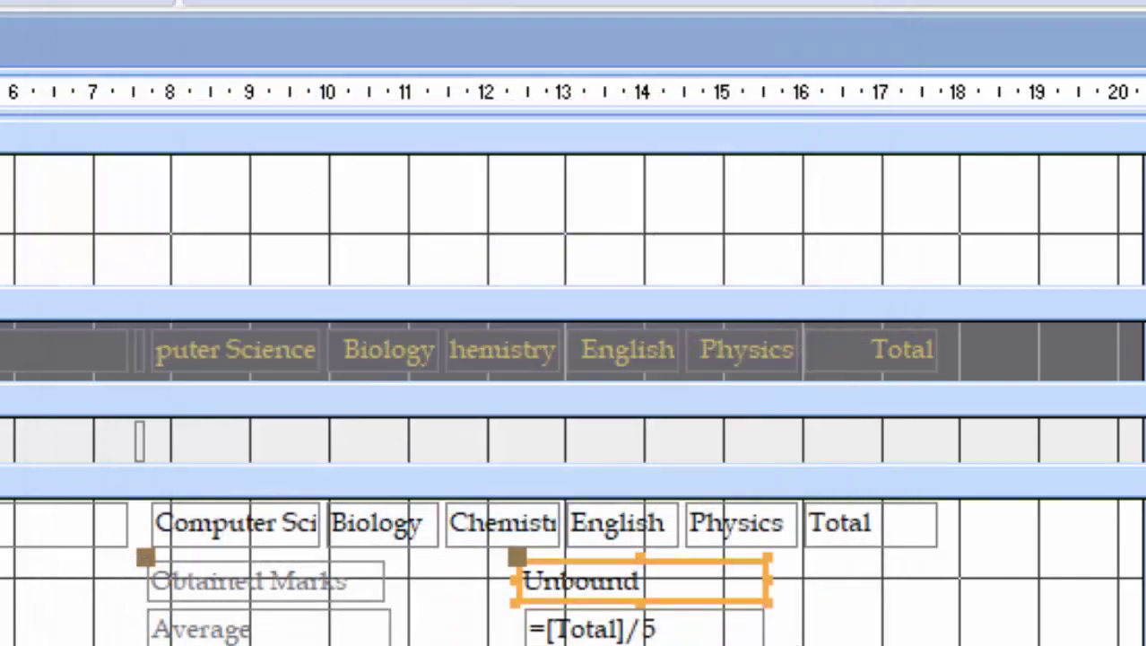
# - Change the Average box's formula from =[Total]/5 to =[Obtained Marks]/5
pyautogui.click(380, 628)
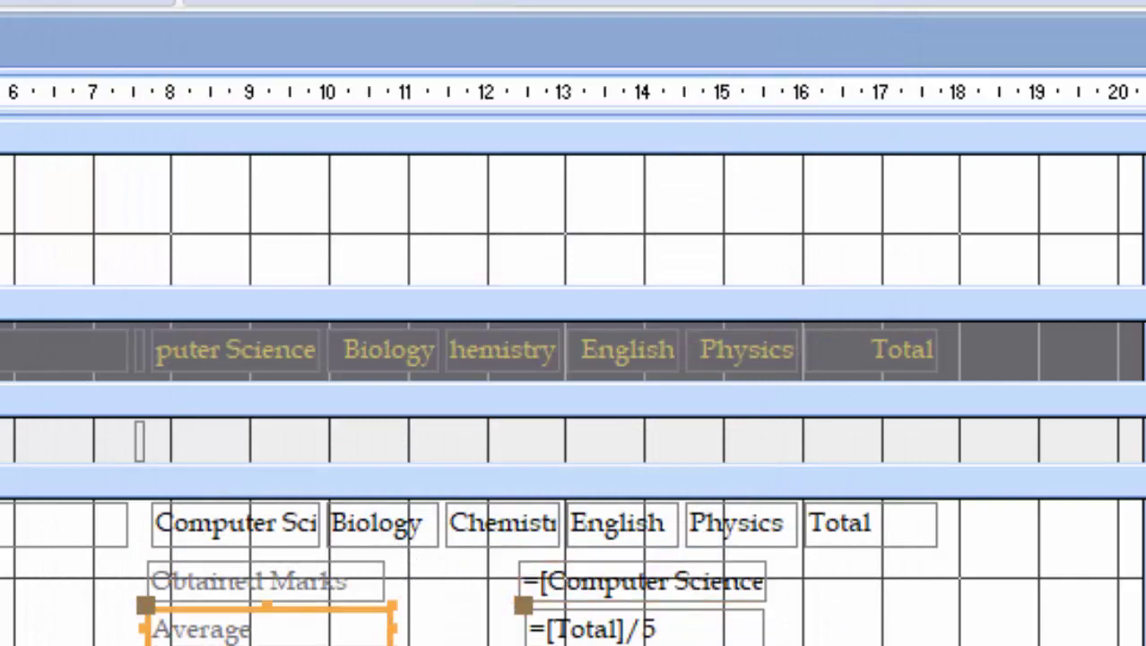
pyautogui.click(617, 630)
pyautogui.write('Obtained M')
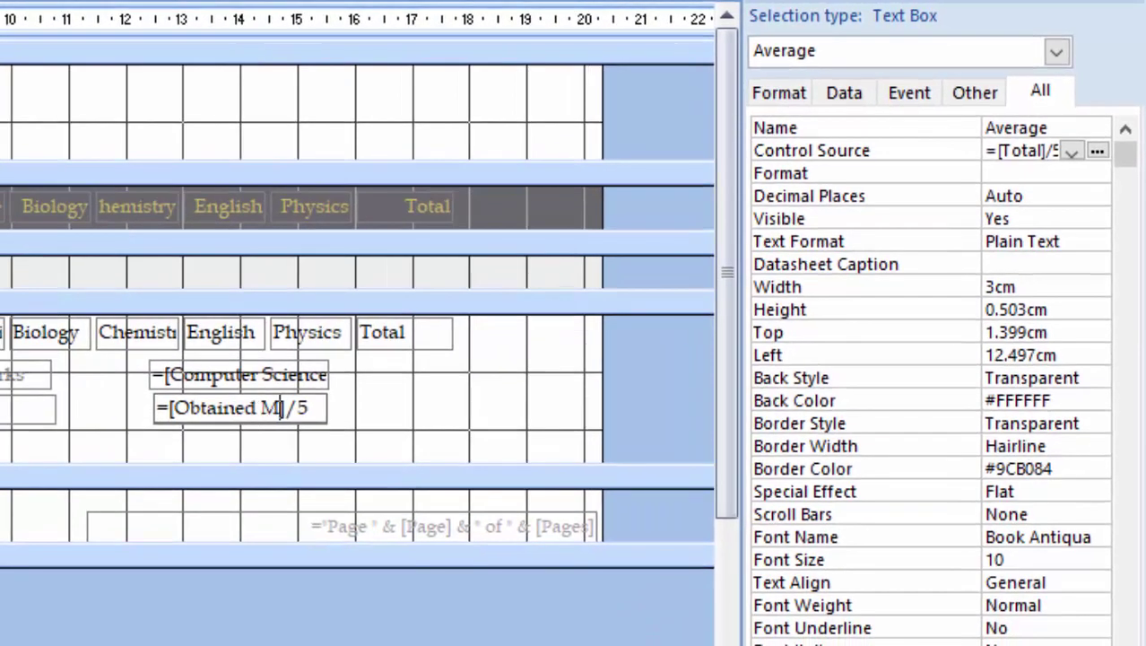
pyautogui.write('arks')
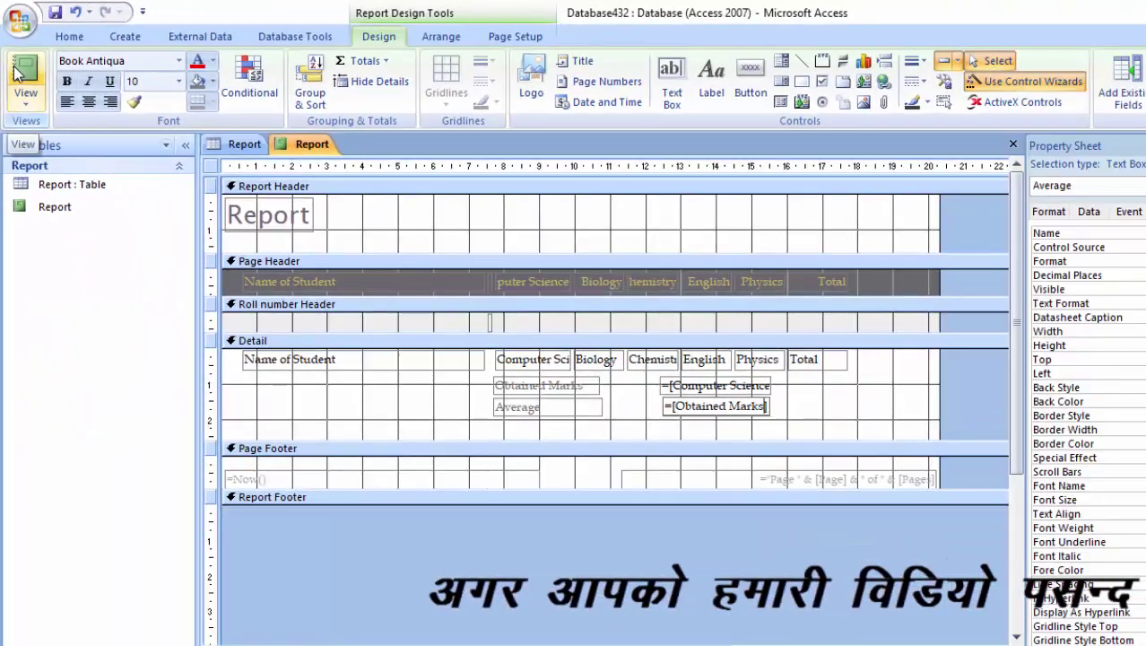
pyautogui.click(54, 12)
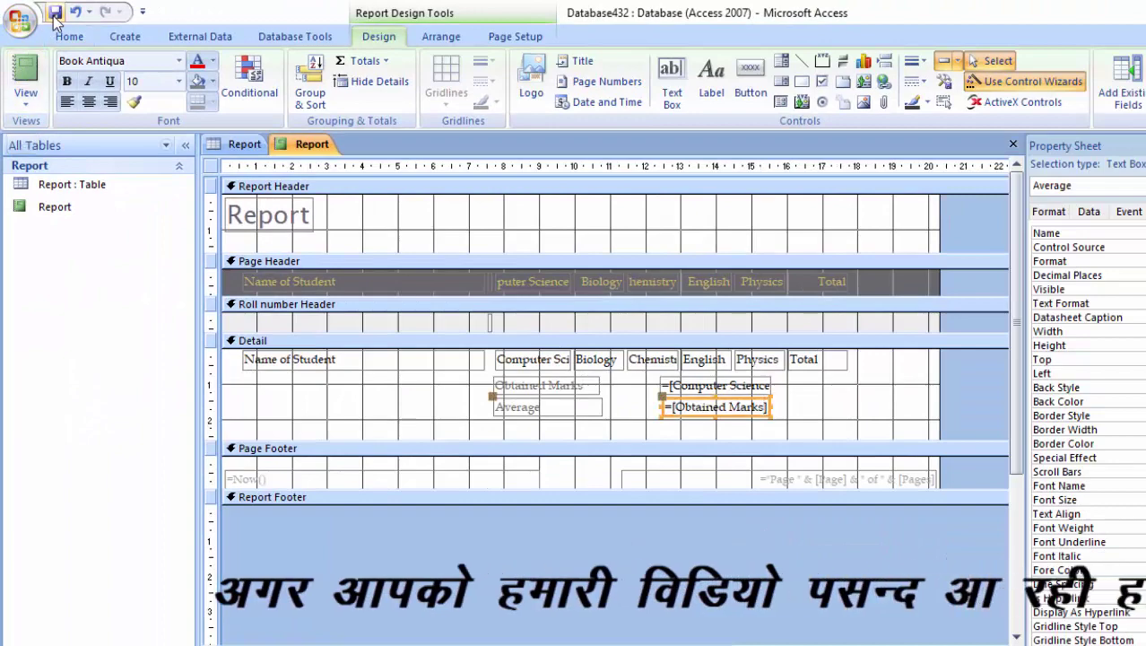
# - Start a new row in the Report table and enter the fourth student's name
pyautogui.click(25, 72)
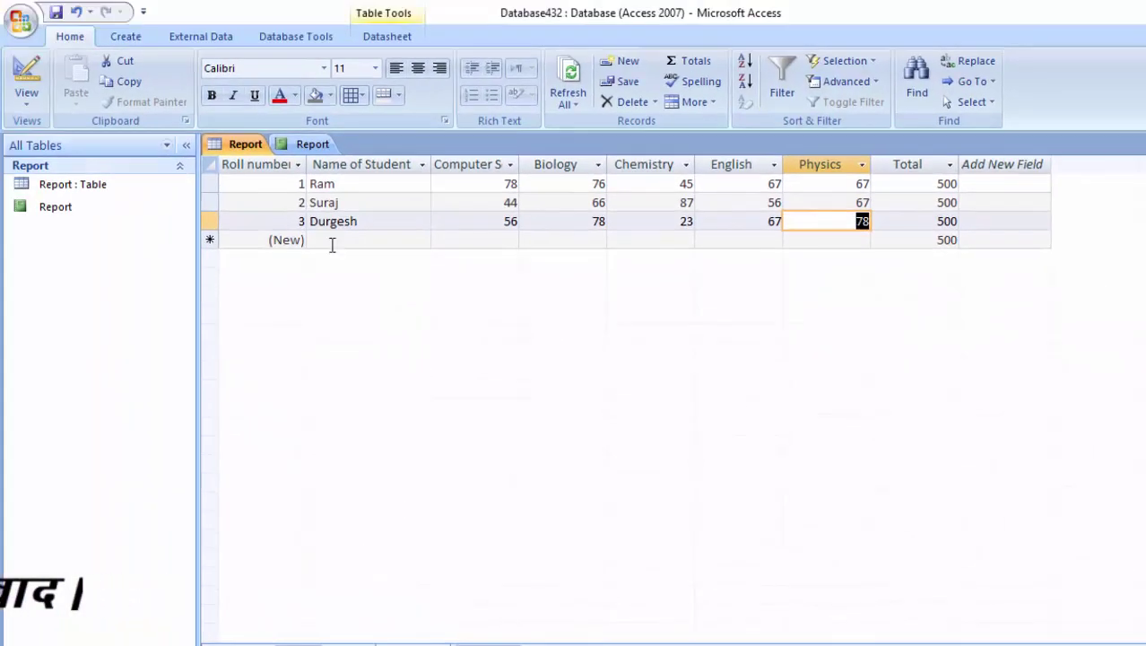
pyautogui.click(334, 241)
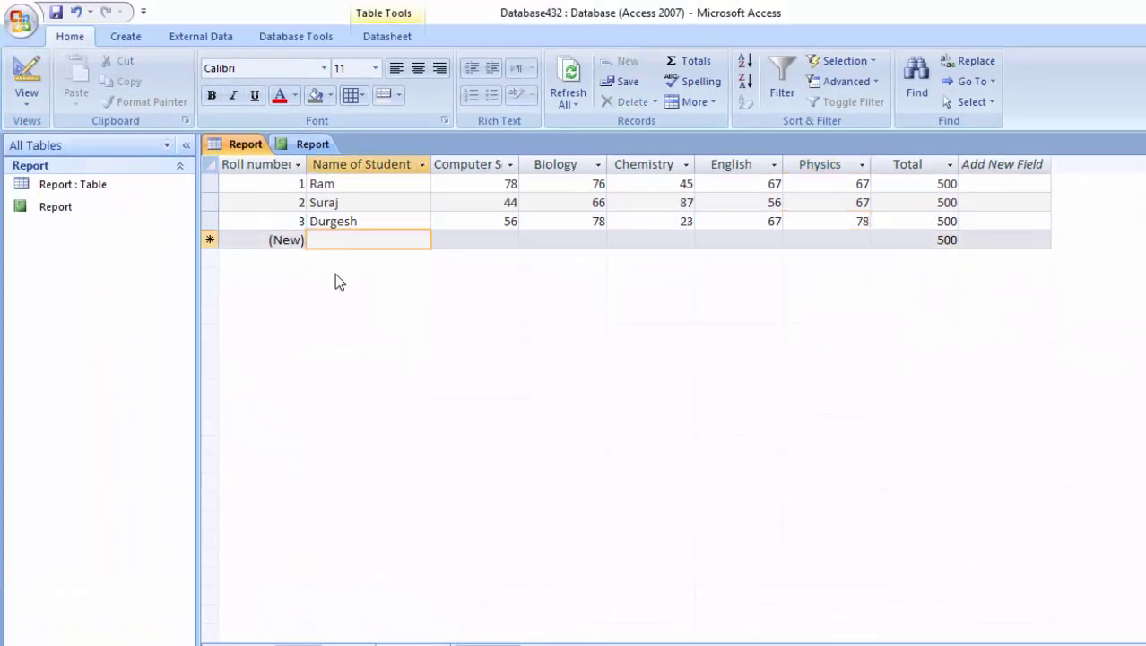
pyautogui.write('R')
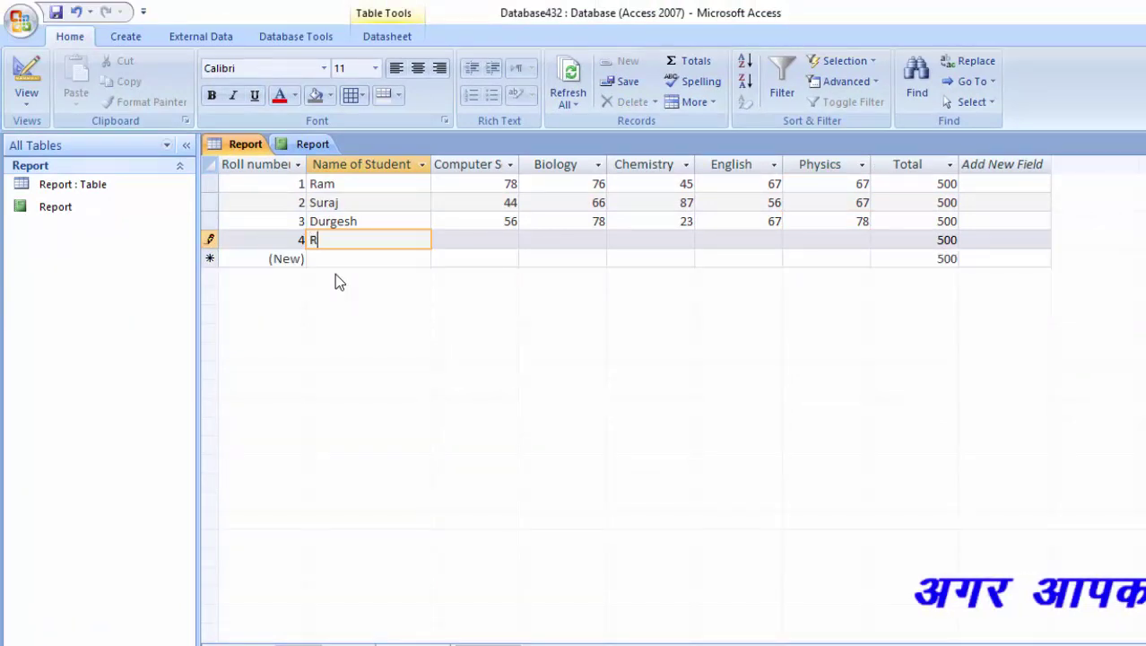
pyautogui.write('ani')
pyautogui.press('Tab')
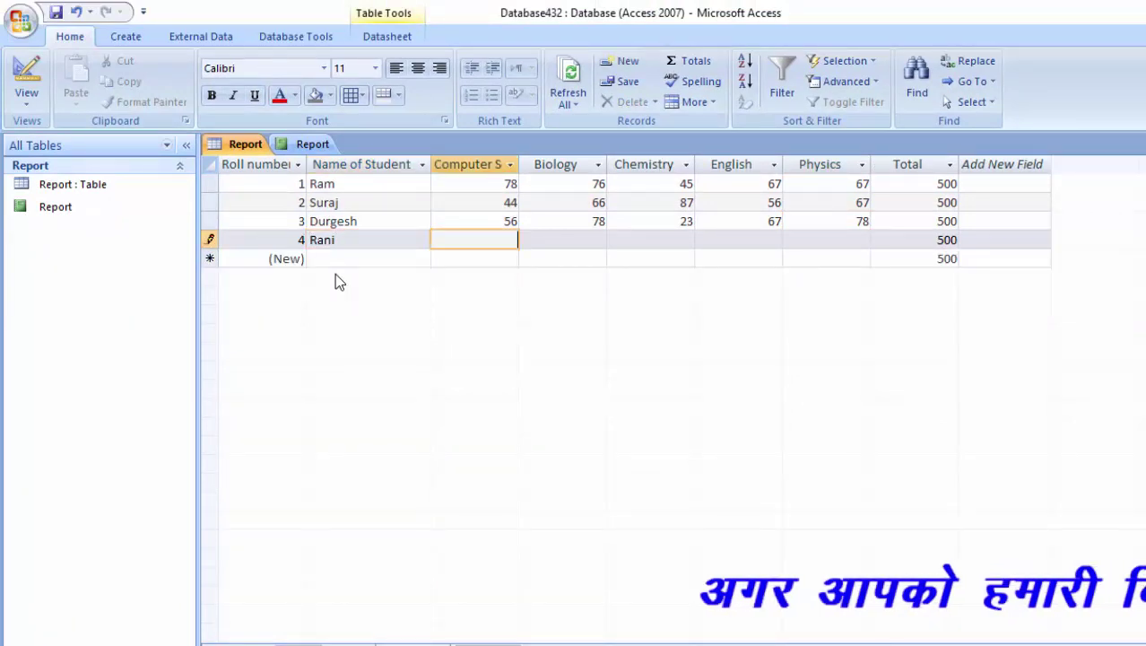
# - Enter the marks 56, 67, 78, 67 and 56, then save the record
pyautogui.write('56')
pyautogui.press('Tab')
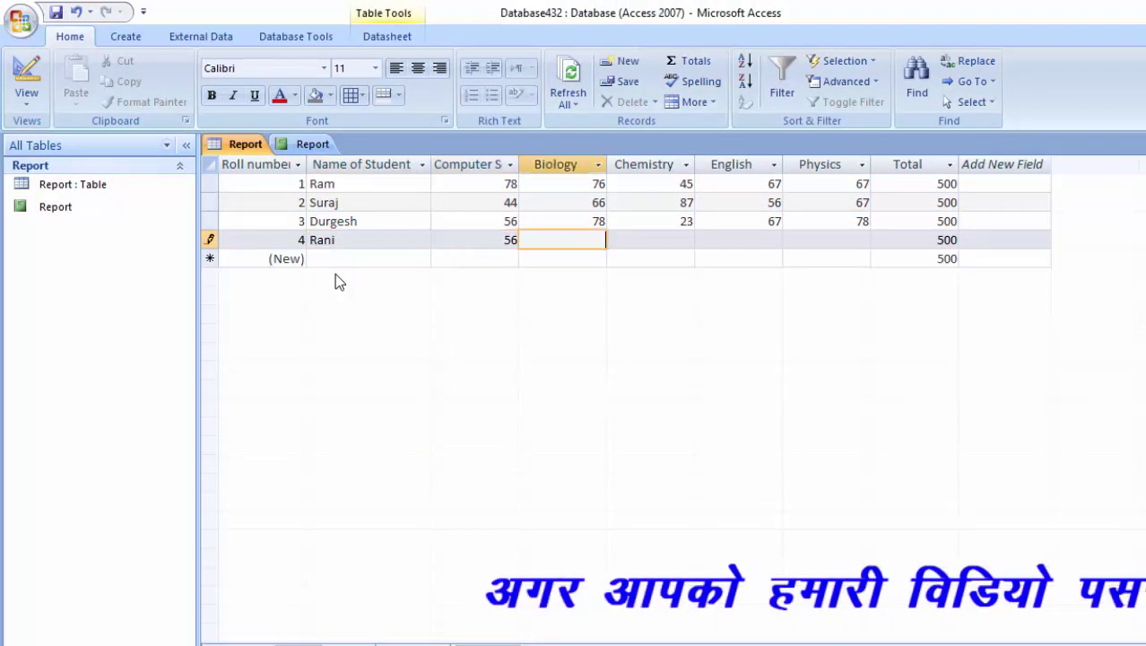
pyautogui.write('67')
pyautogui.press('Tab')
pyautogui.write('78')
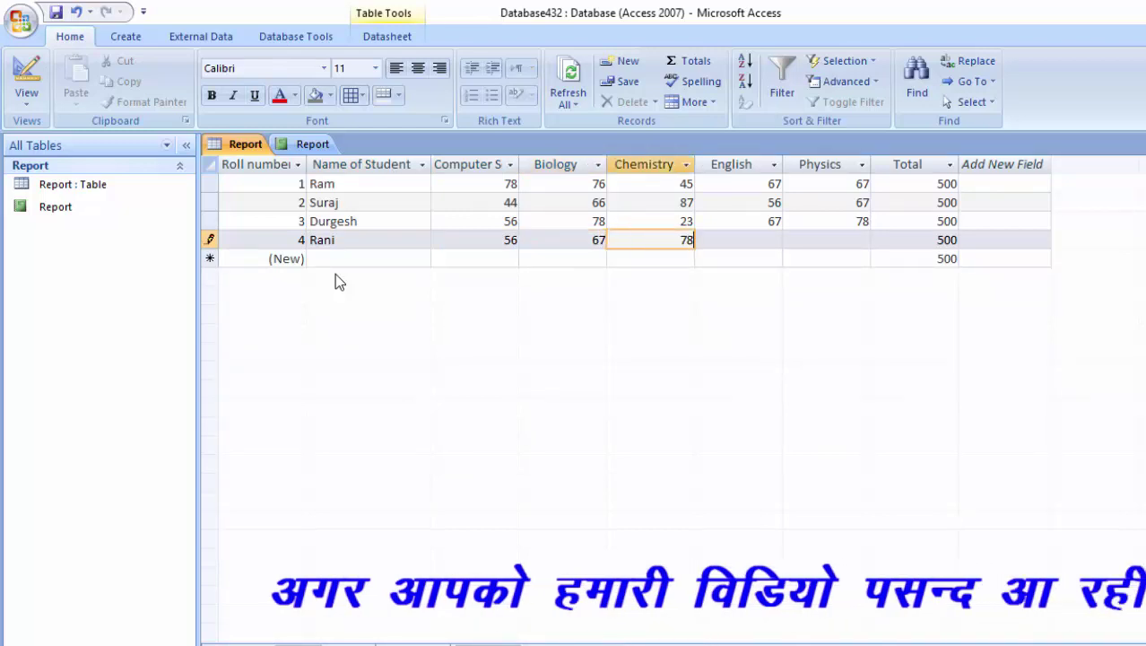
pyautogui.press('Tab')
pyautogui.write('67')
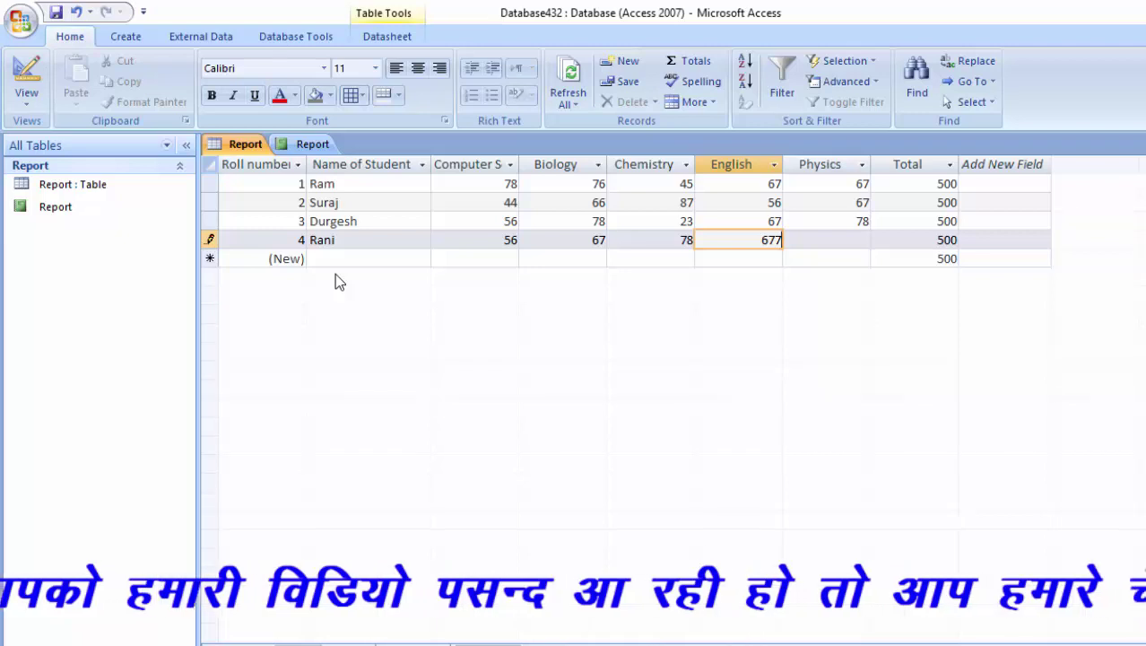
pyautogui.press('Tab')
pyautogui.write('56')
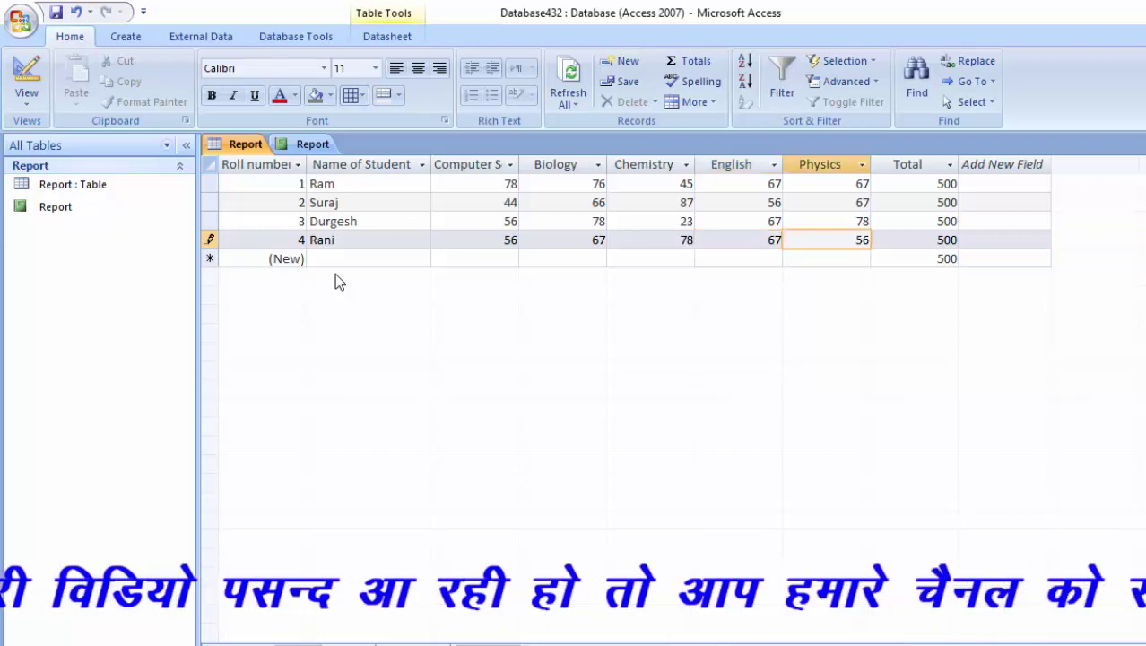
pyautogui.press('Tab')
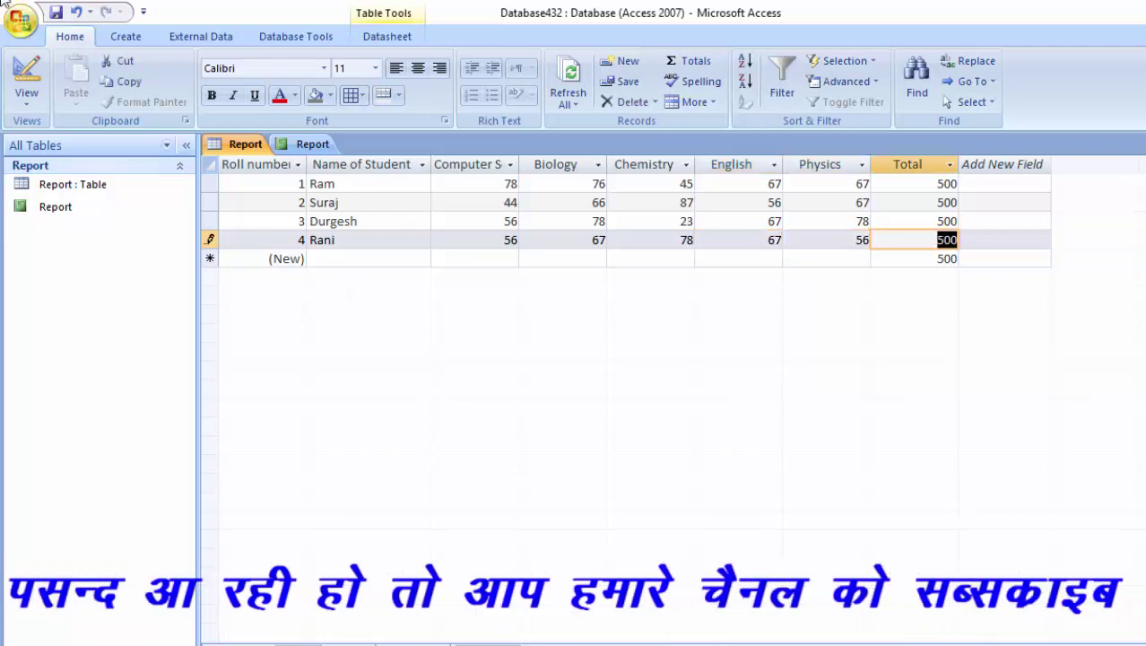
pyautogui.click(55, 12)
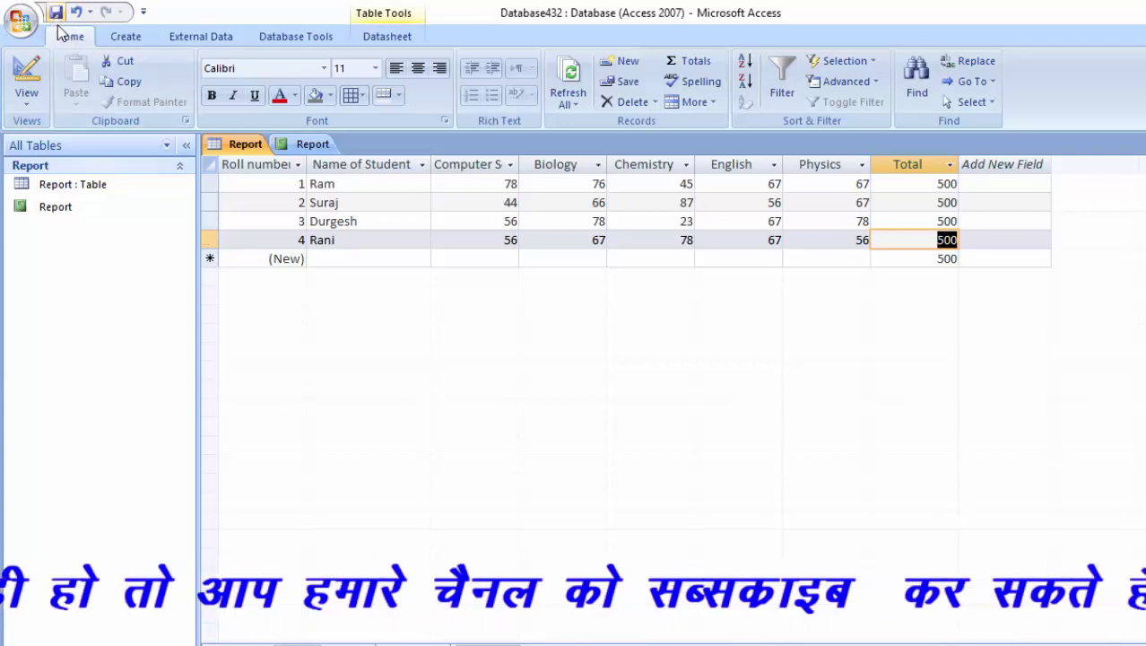
# - View the Report, toggle it to Layout view and back, then relaunch Access 2007 from the Start menu
pyautogui.click(280, 147)
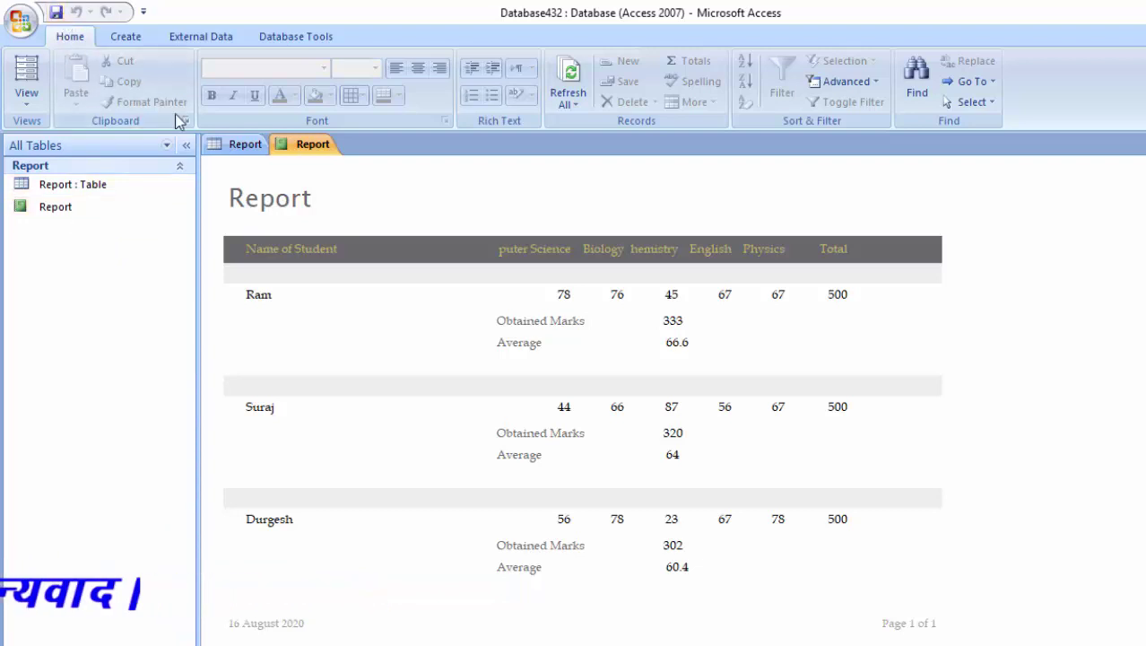
pyautogui.click(26, 64)
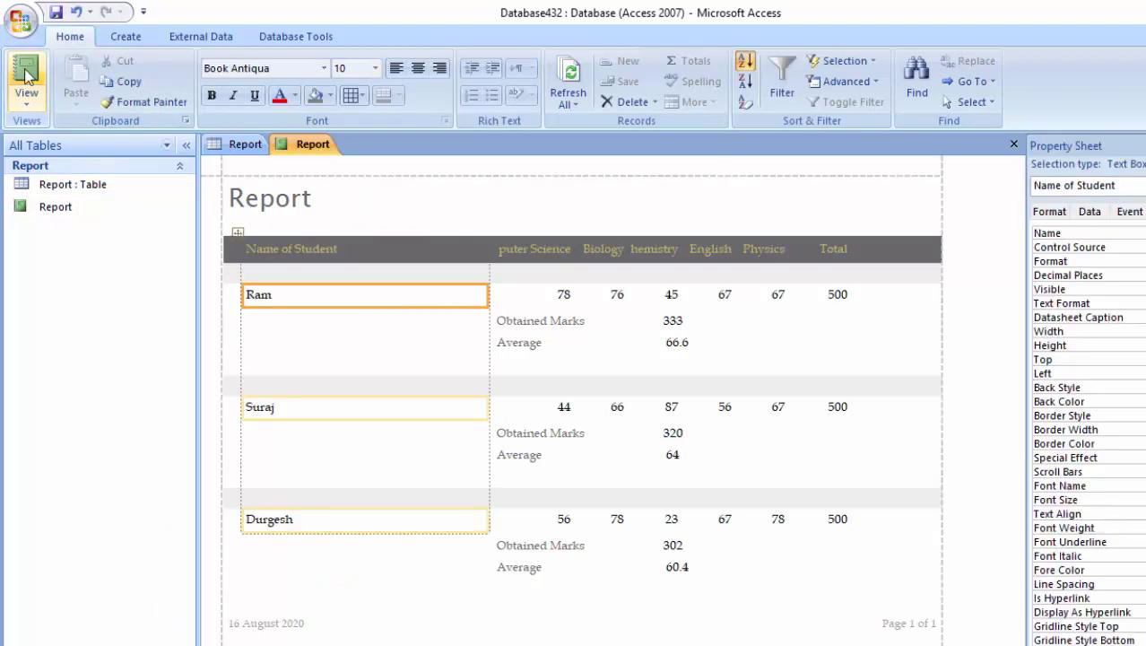
pyautogui.click(29, 75)
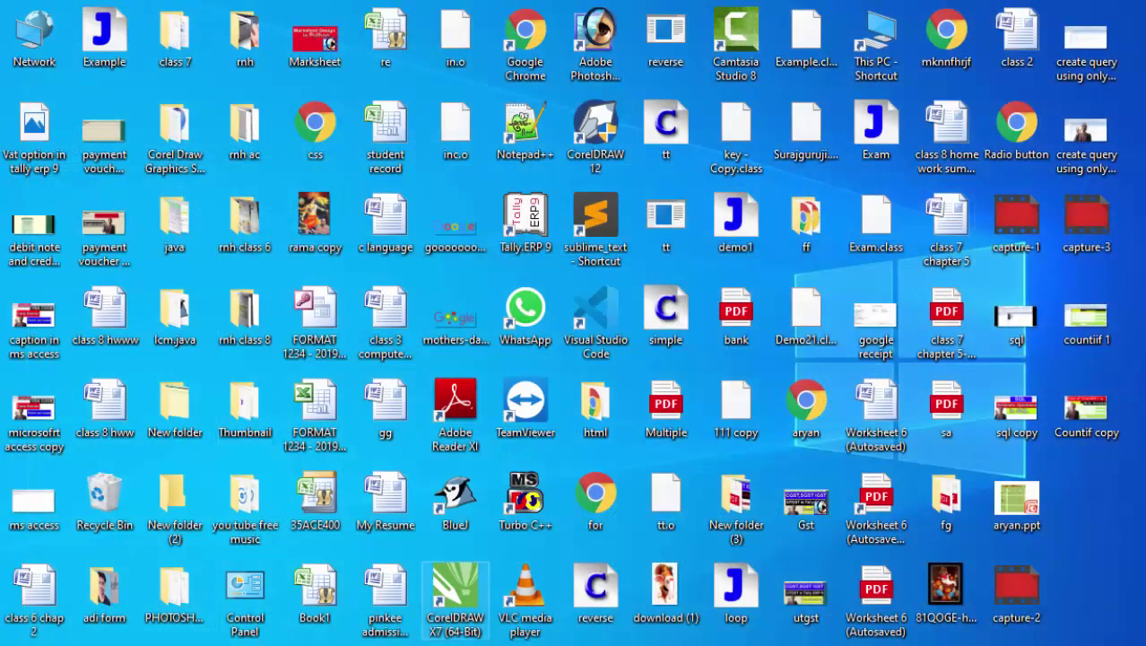
pyautogui.press('super')
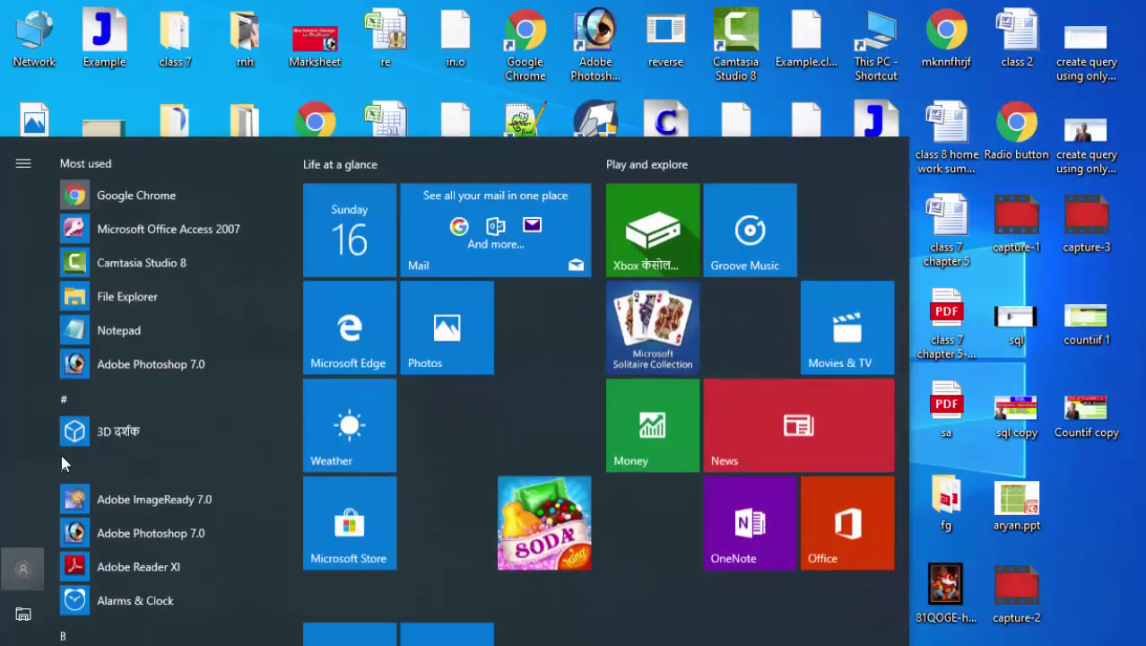
pyautogui.click(168, 213)
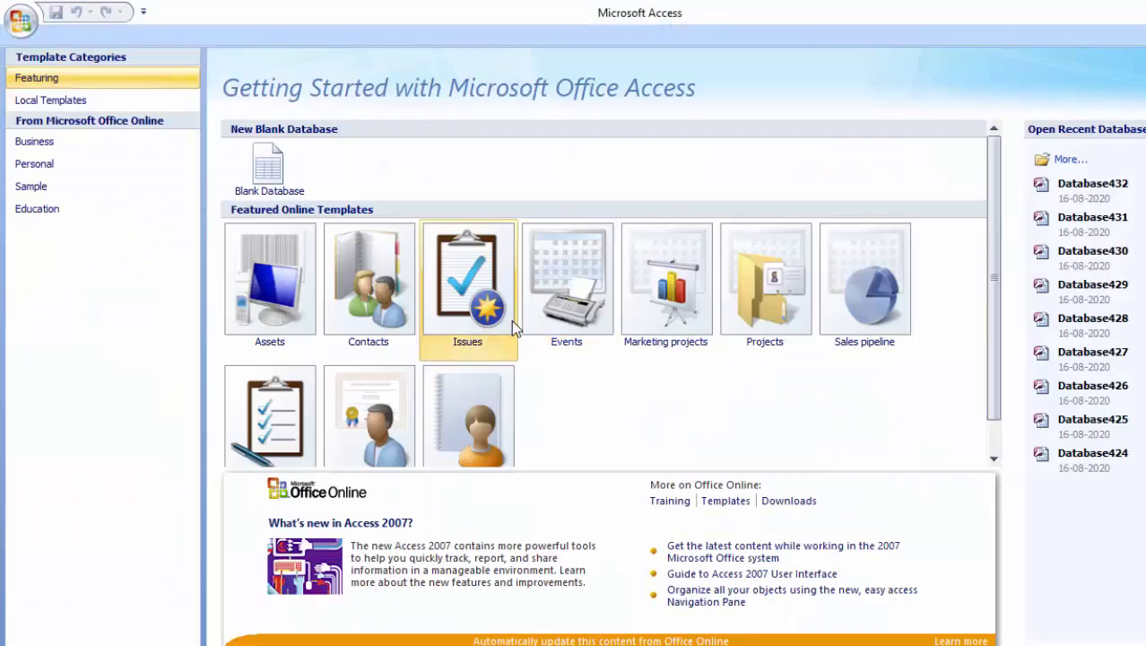
# - Reopen Database432, enable its blocked content, and select the Report in the navigation pane
pyautogui.click(1105, 186)
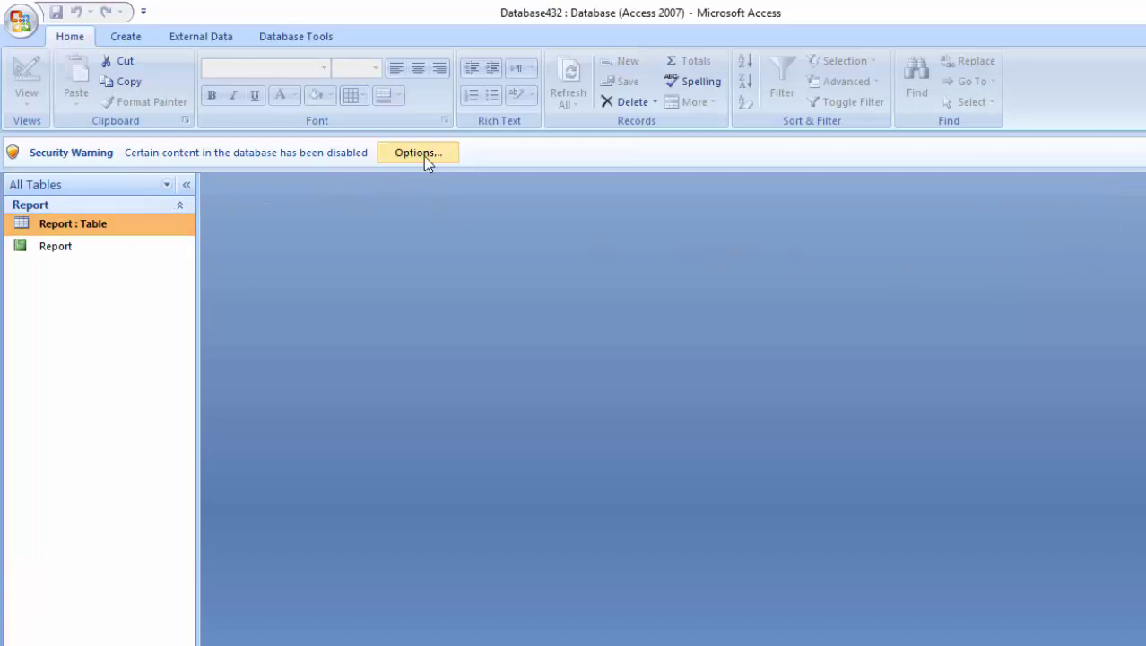
pyautogui.click(424, 157)
pyautogui.click(472, 403)
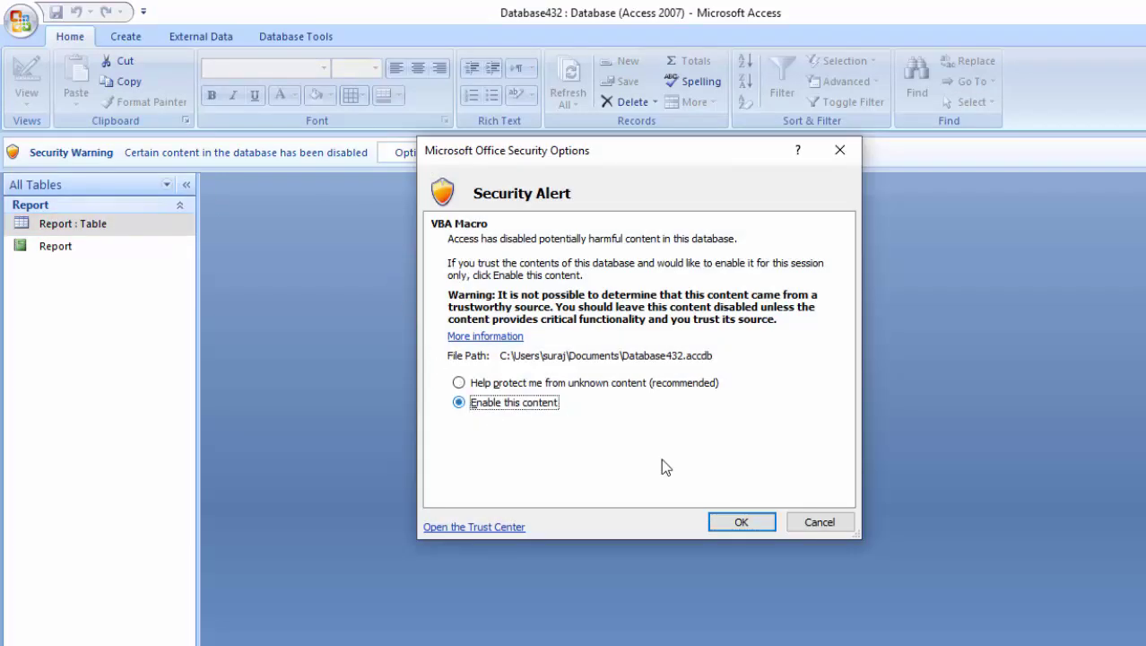
pyautogui.click(740, 525)
pyautogui.click(82, 212)
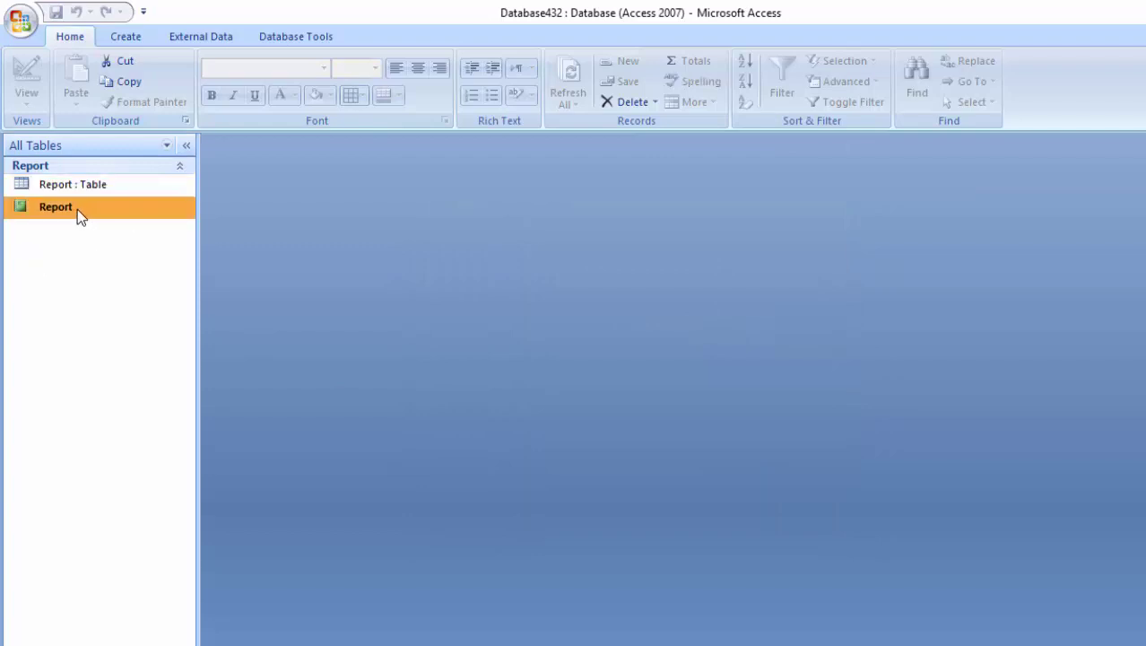
pyautogui.doubleClick(76, 212)
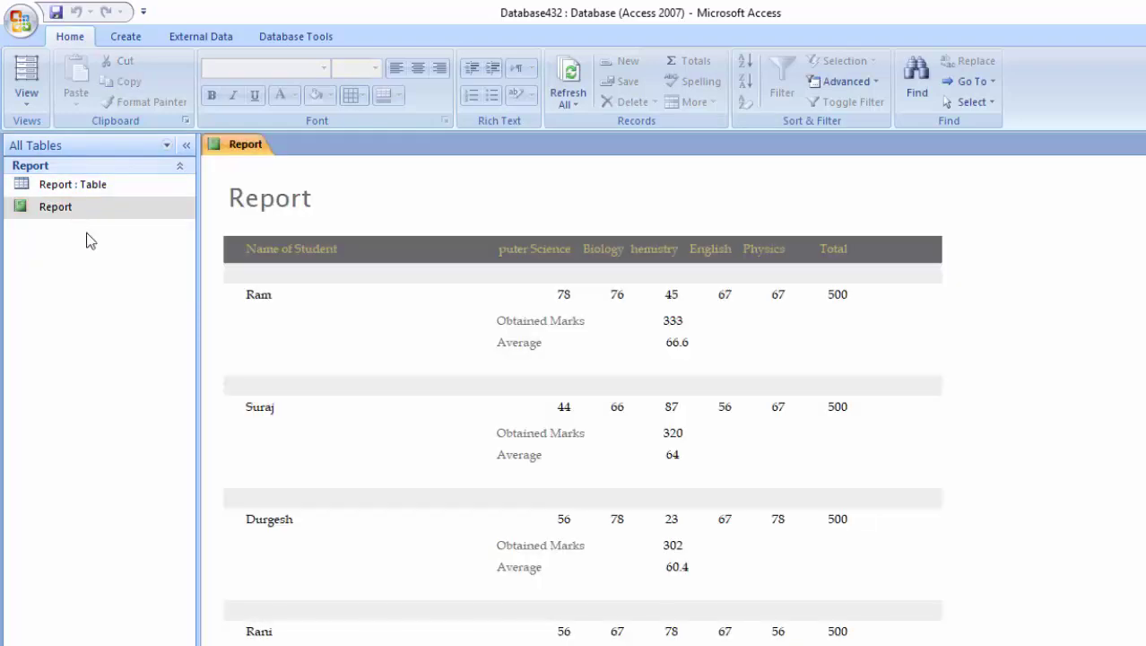
pyautogui.scroll(-1, 504, 558)
pyautogui.scroll(-1, 538, 597)
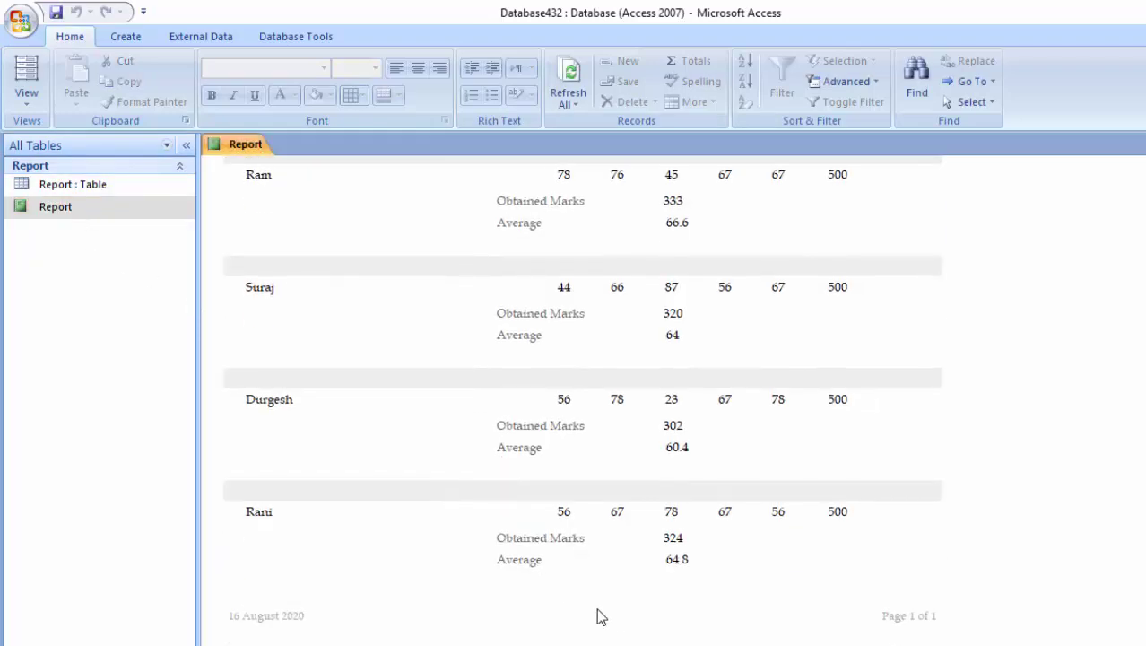
pyautogui.scroll(2, 708, 620)
pyautogui.scroll(-1, 687, 620)
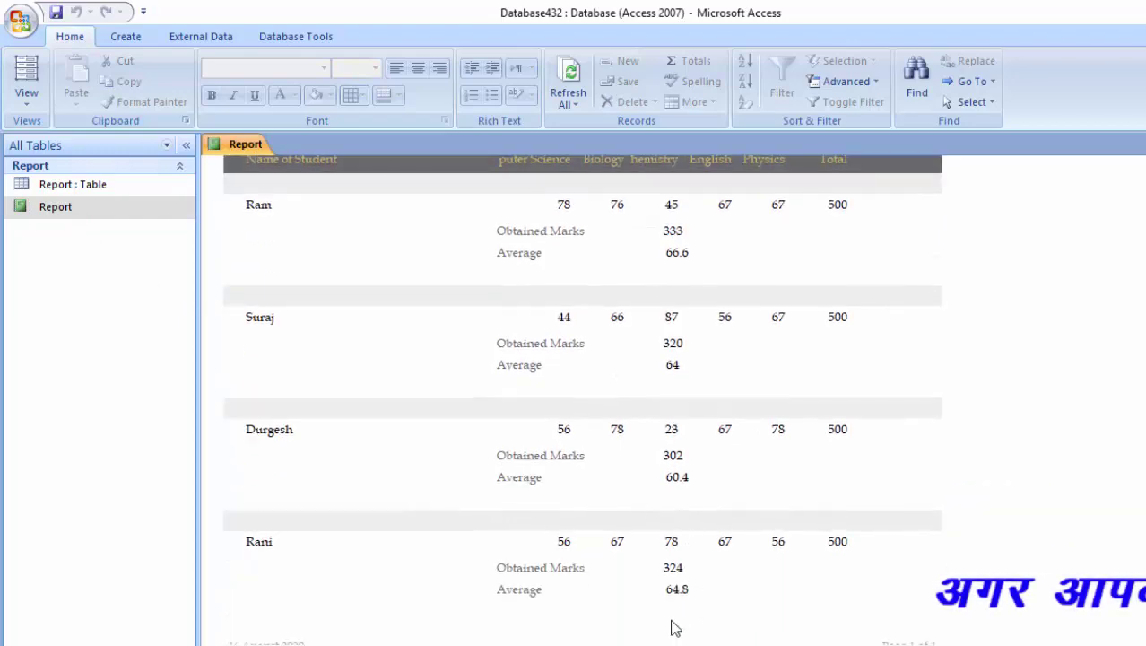
pyautogui.scroll(-1, 471, 633)
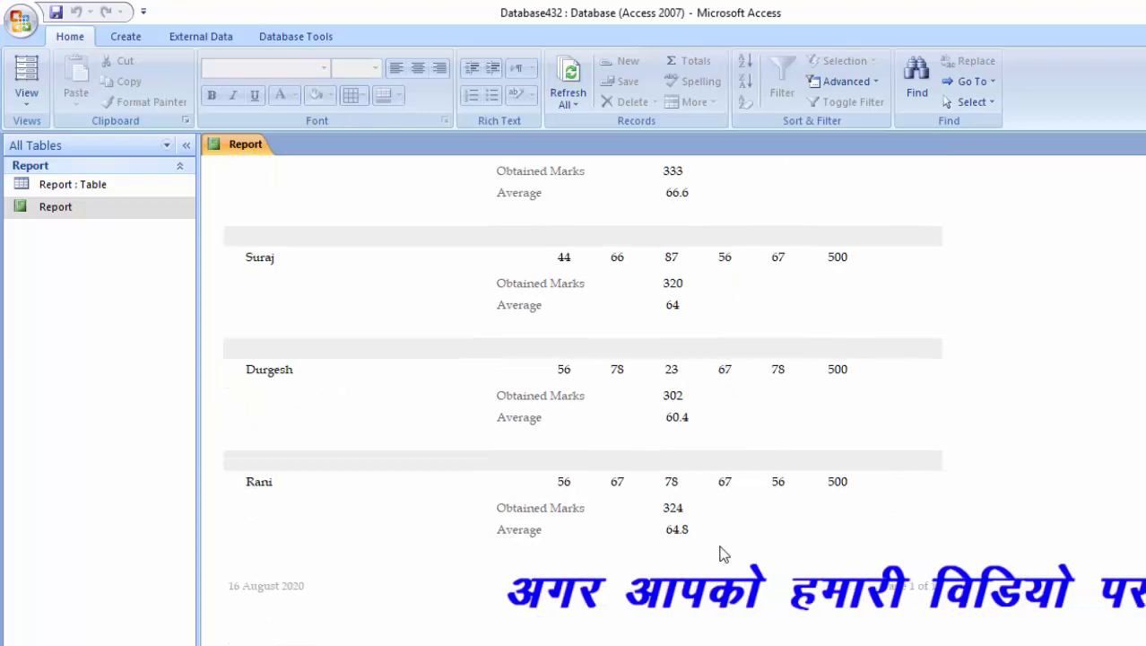
pyautogui.scroll(3, 708, 544)
pyautogui.scroll(-1, 699, 537)
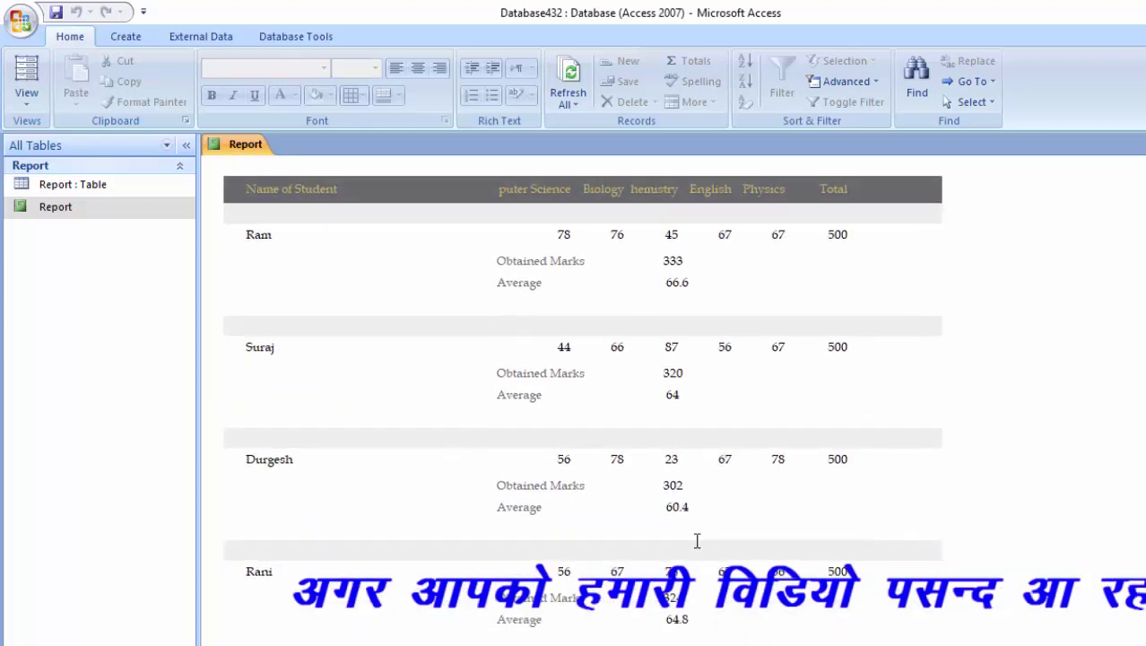
pyautogui.scroll(-1, 695, 539)
pyautogui.scroll(-1, 706, 590)
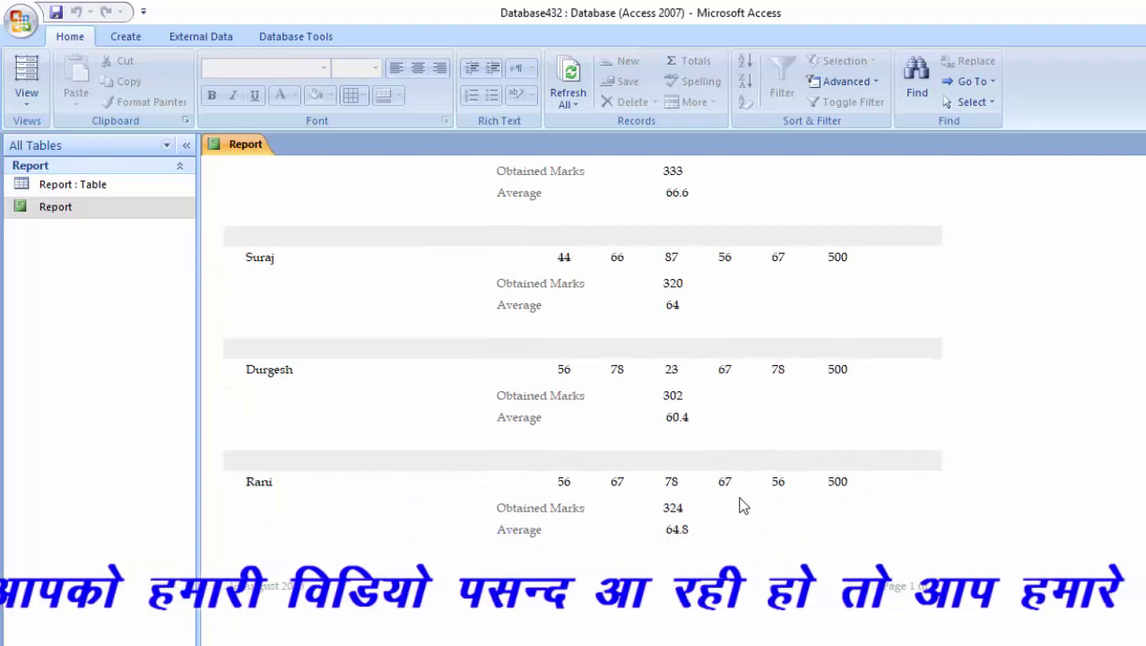
pyautogui.scroll(3, 732, 493)
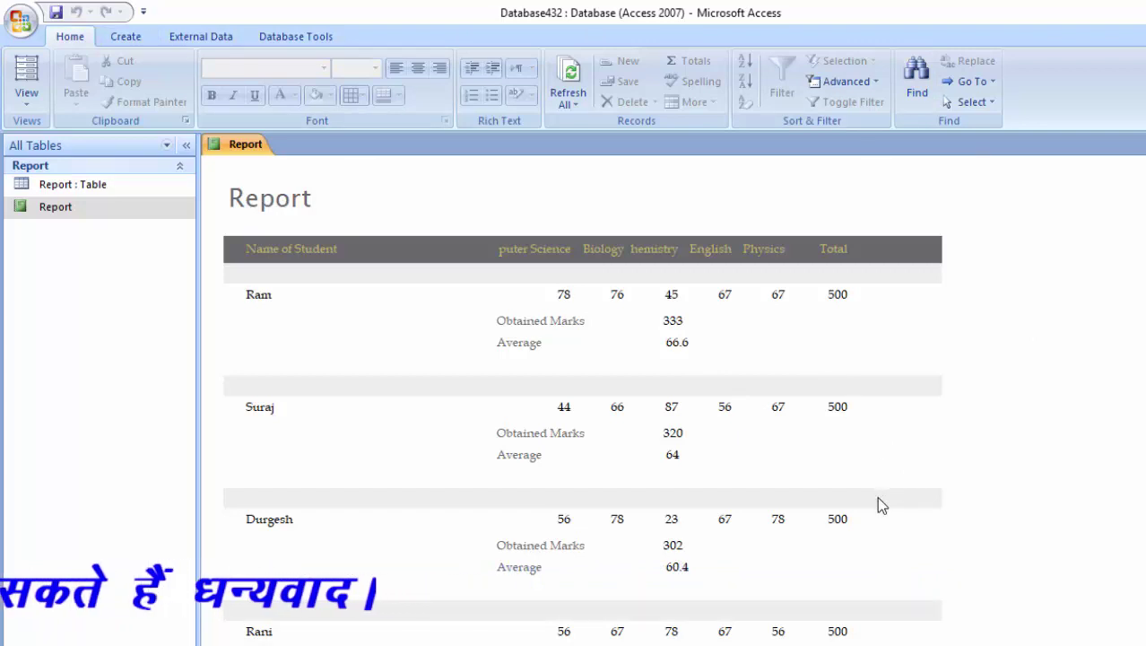
pyautogui.scroll(-1, 874, 497)
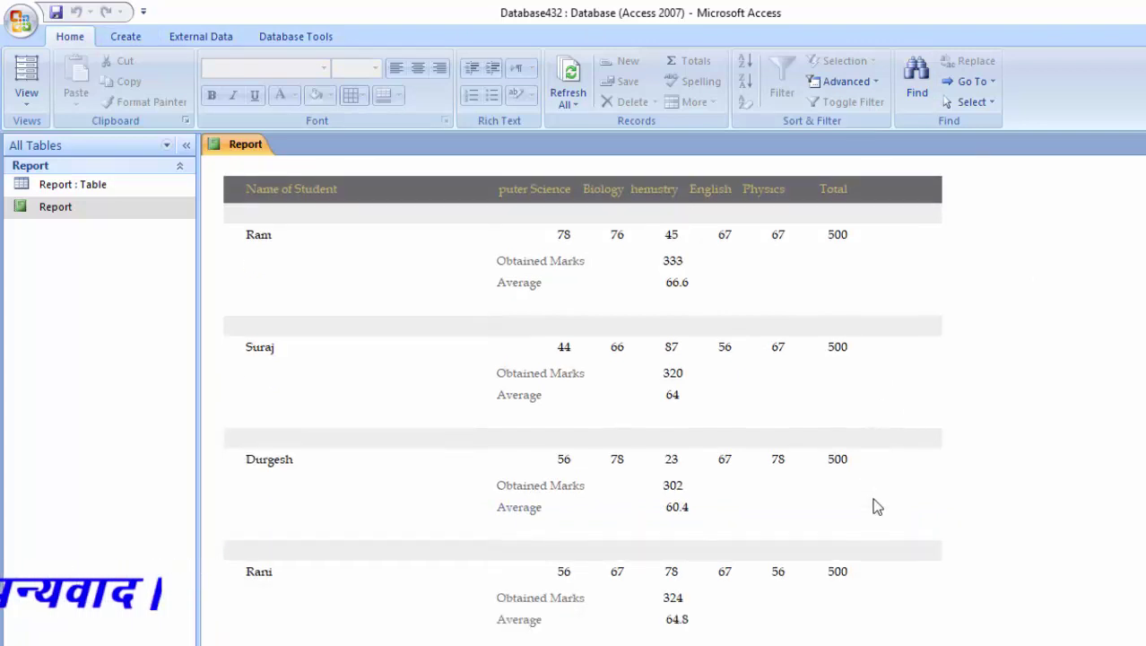